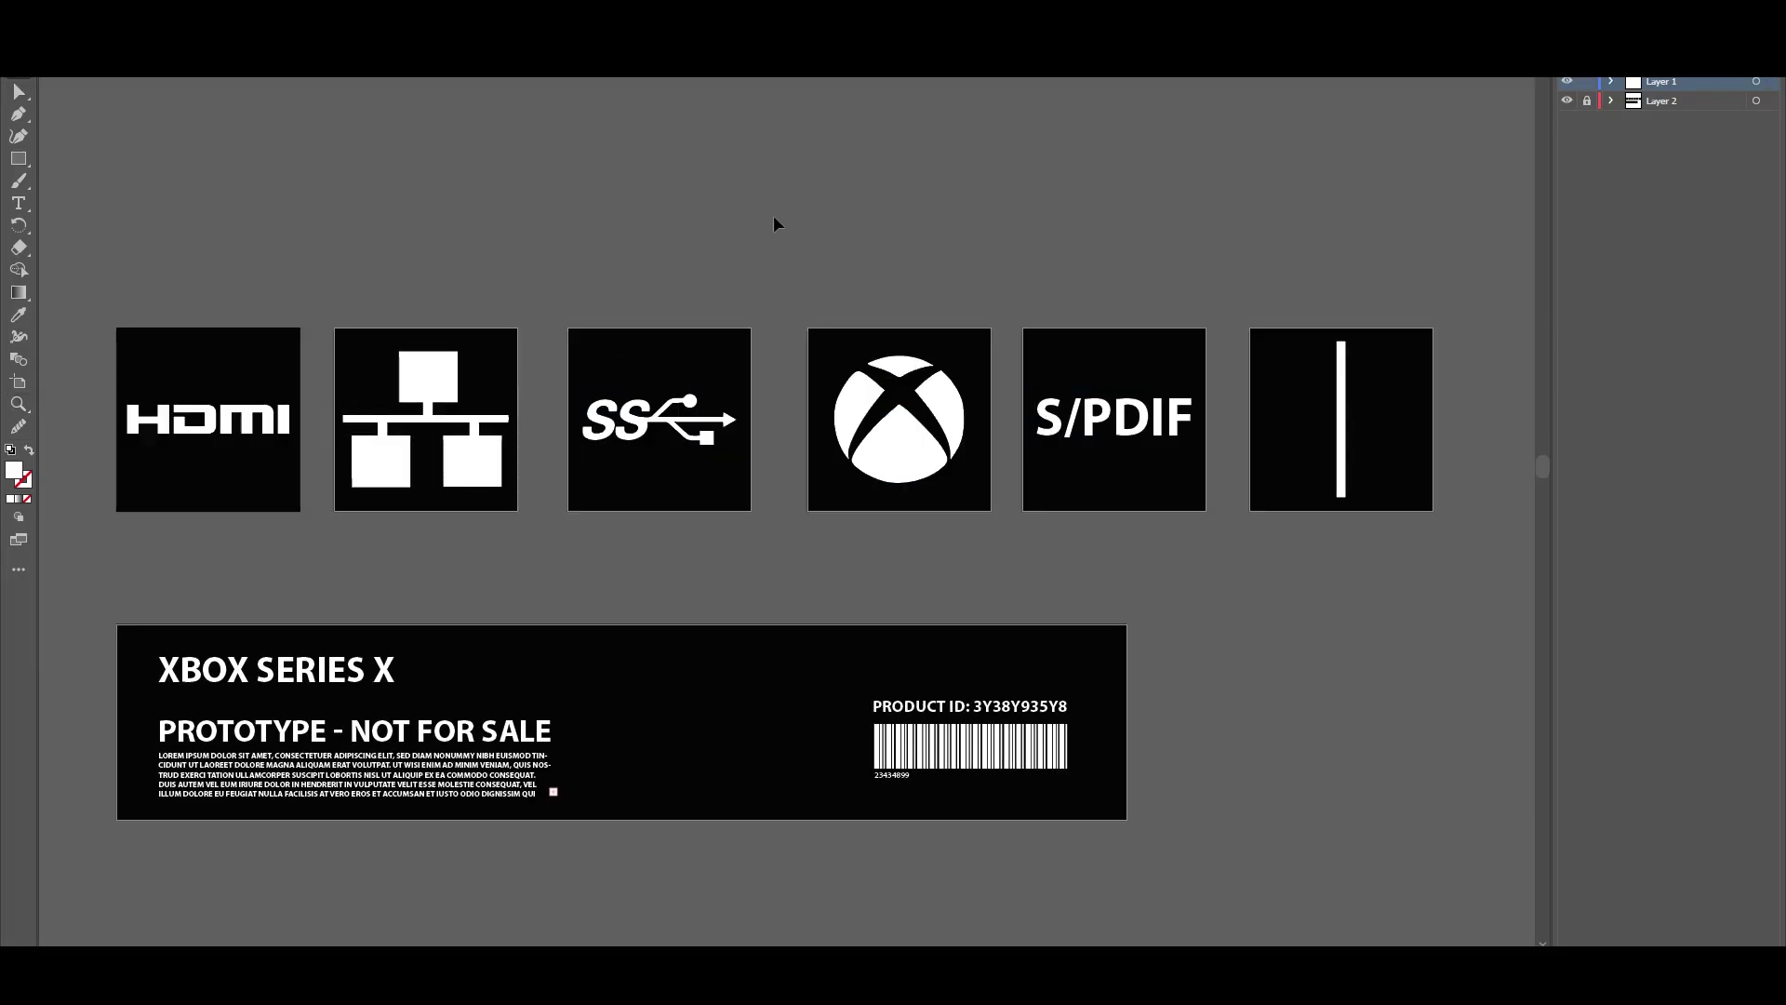
# Leave Illustrator and return to the Blender console scene
pyautogui.hotkey('alt', 'Tab')
pyautogui.press('F4')
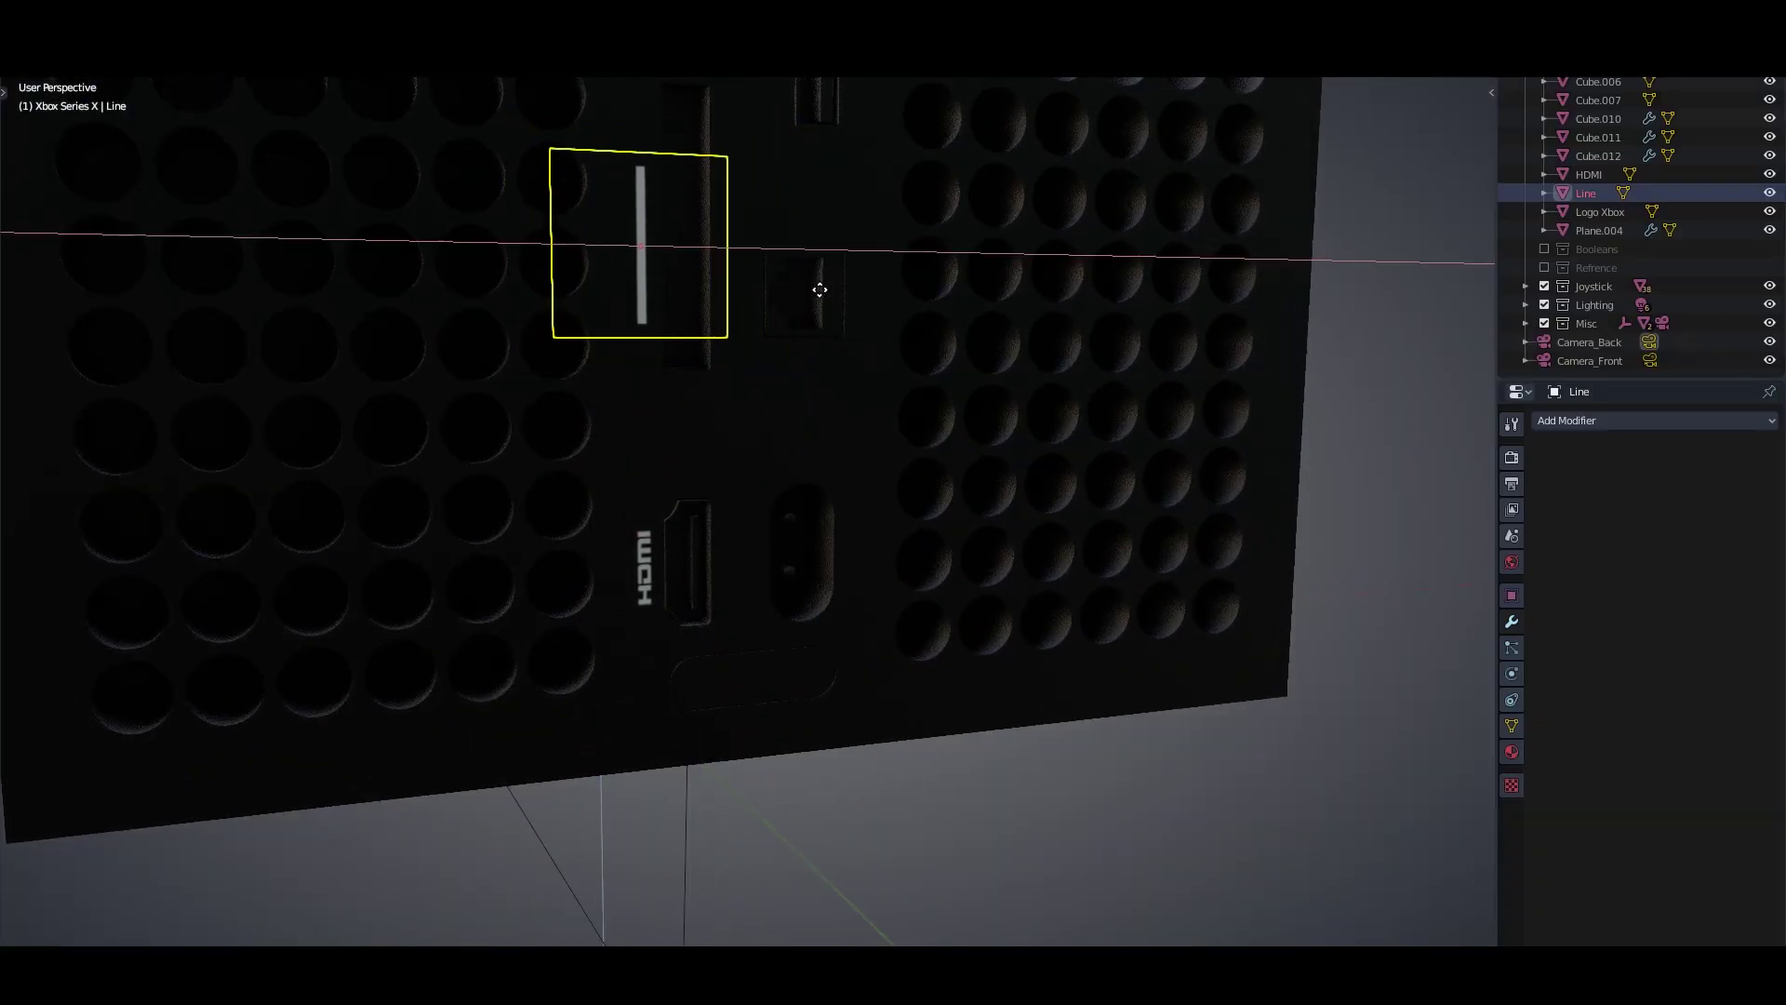
# Scale and move the Line decal along Z and X to fit the long vertical slot
pyautogui.press('s')
pyautogui.press('z')
pyautogui.press('g')
pyautogui.press('z')
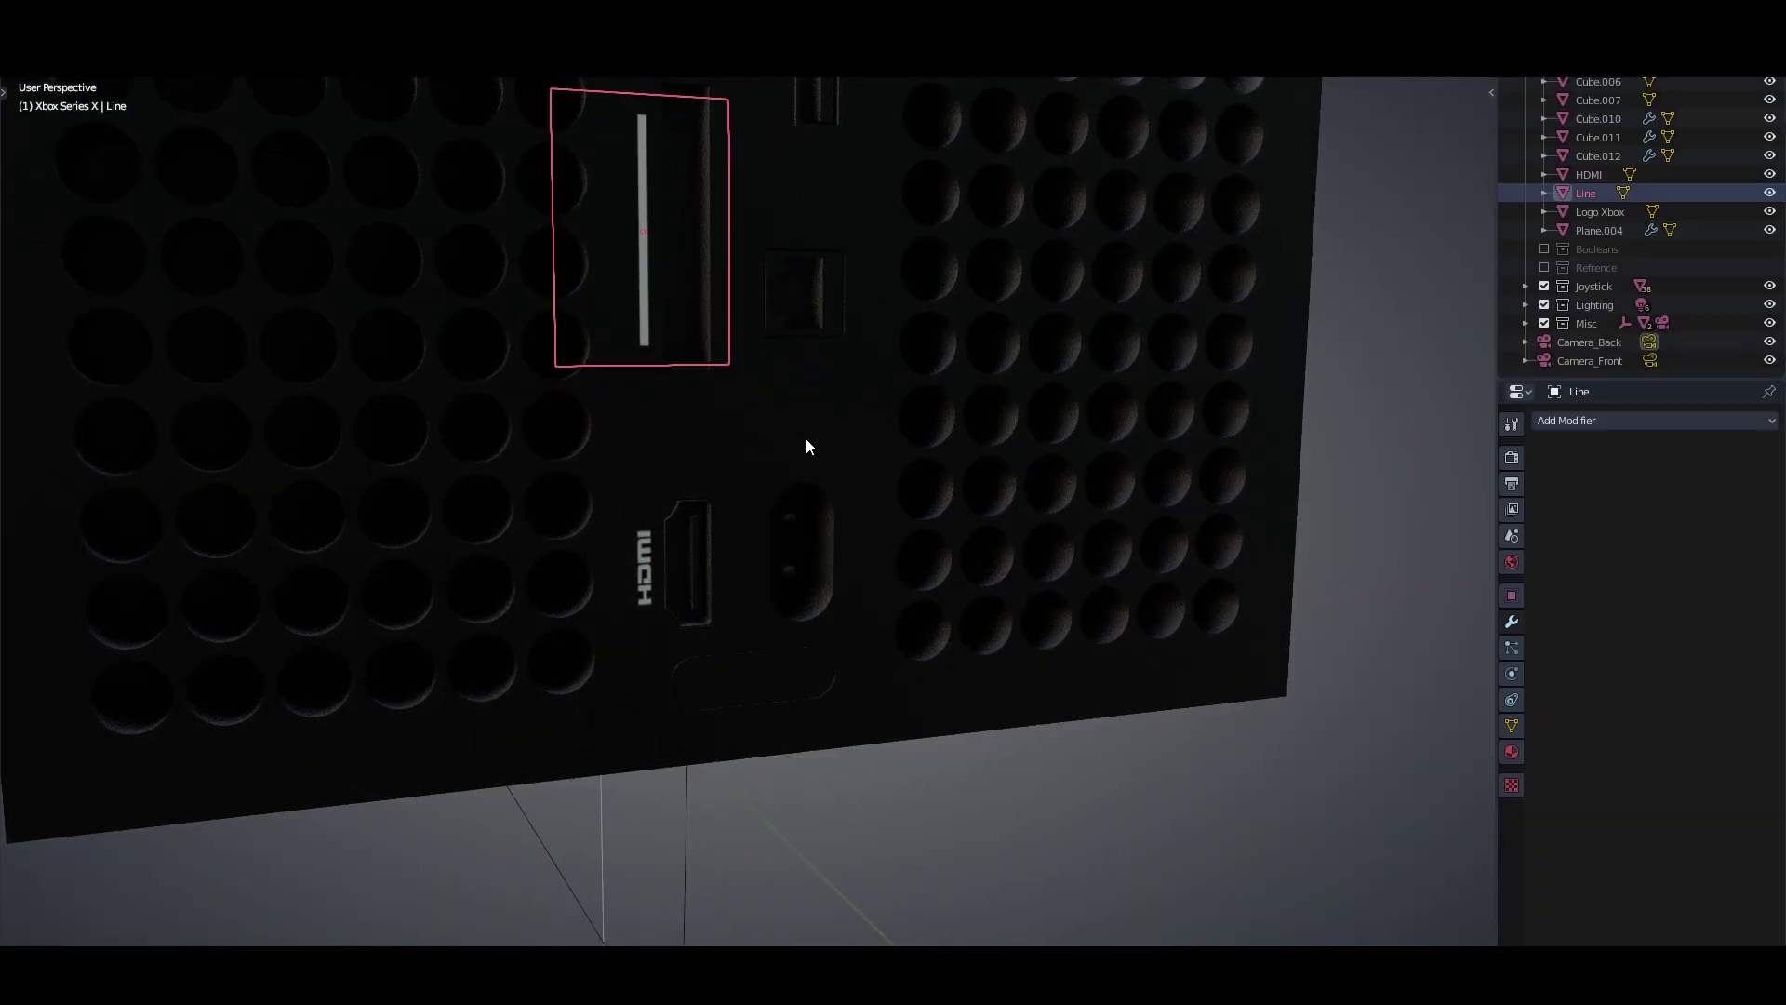
pyautogui.press('s')
pyautogui.press('x')
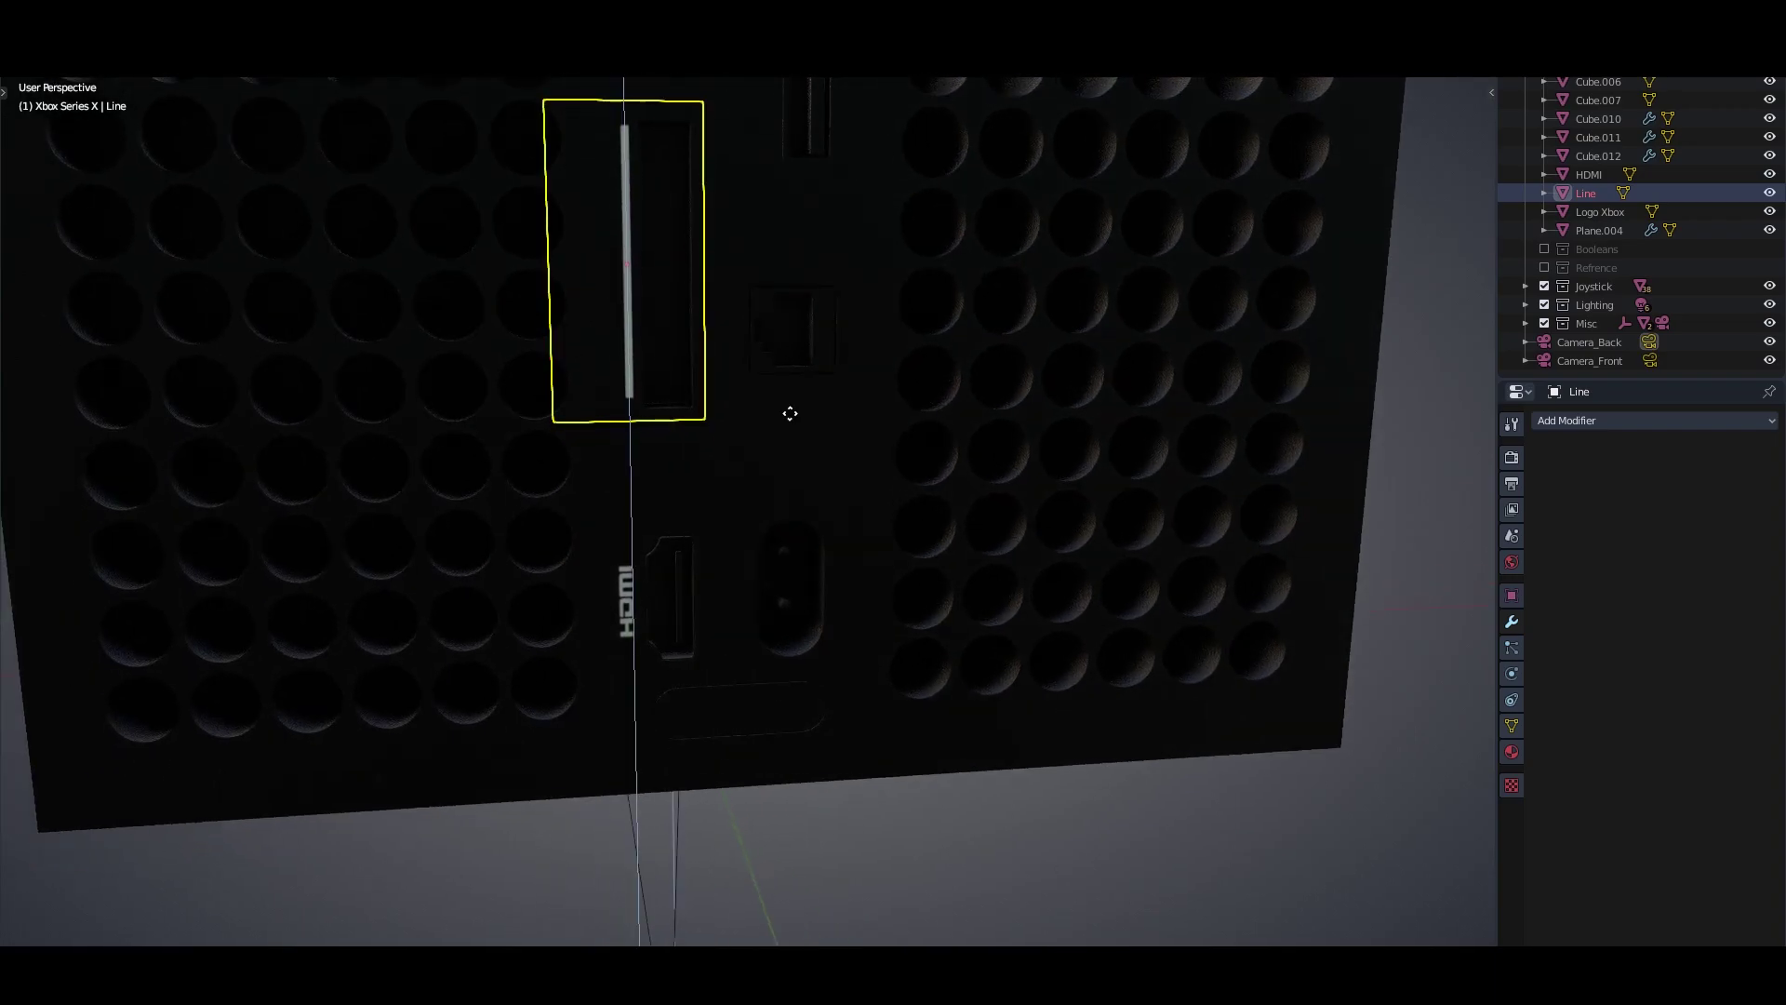
pyautogui.hotkey('alt', 'a')
pyautogui.moveTo(784, 410); pyautogui.dragTo(653, 421, button='middle')
# Import the Network image as a plane and place it beside the Ethernet port
pyautogui.click(32, 69)
pyautogui.moveTo(70, 262)
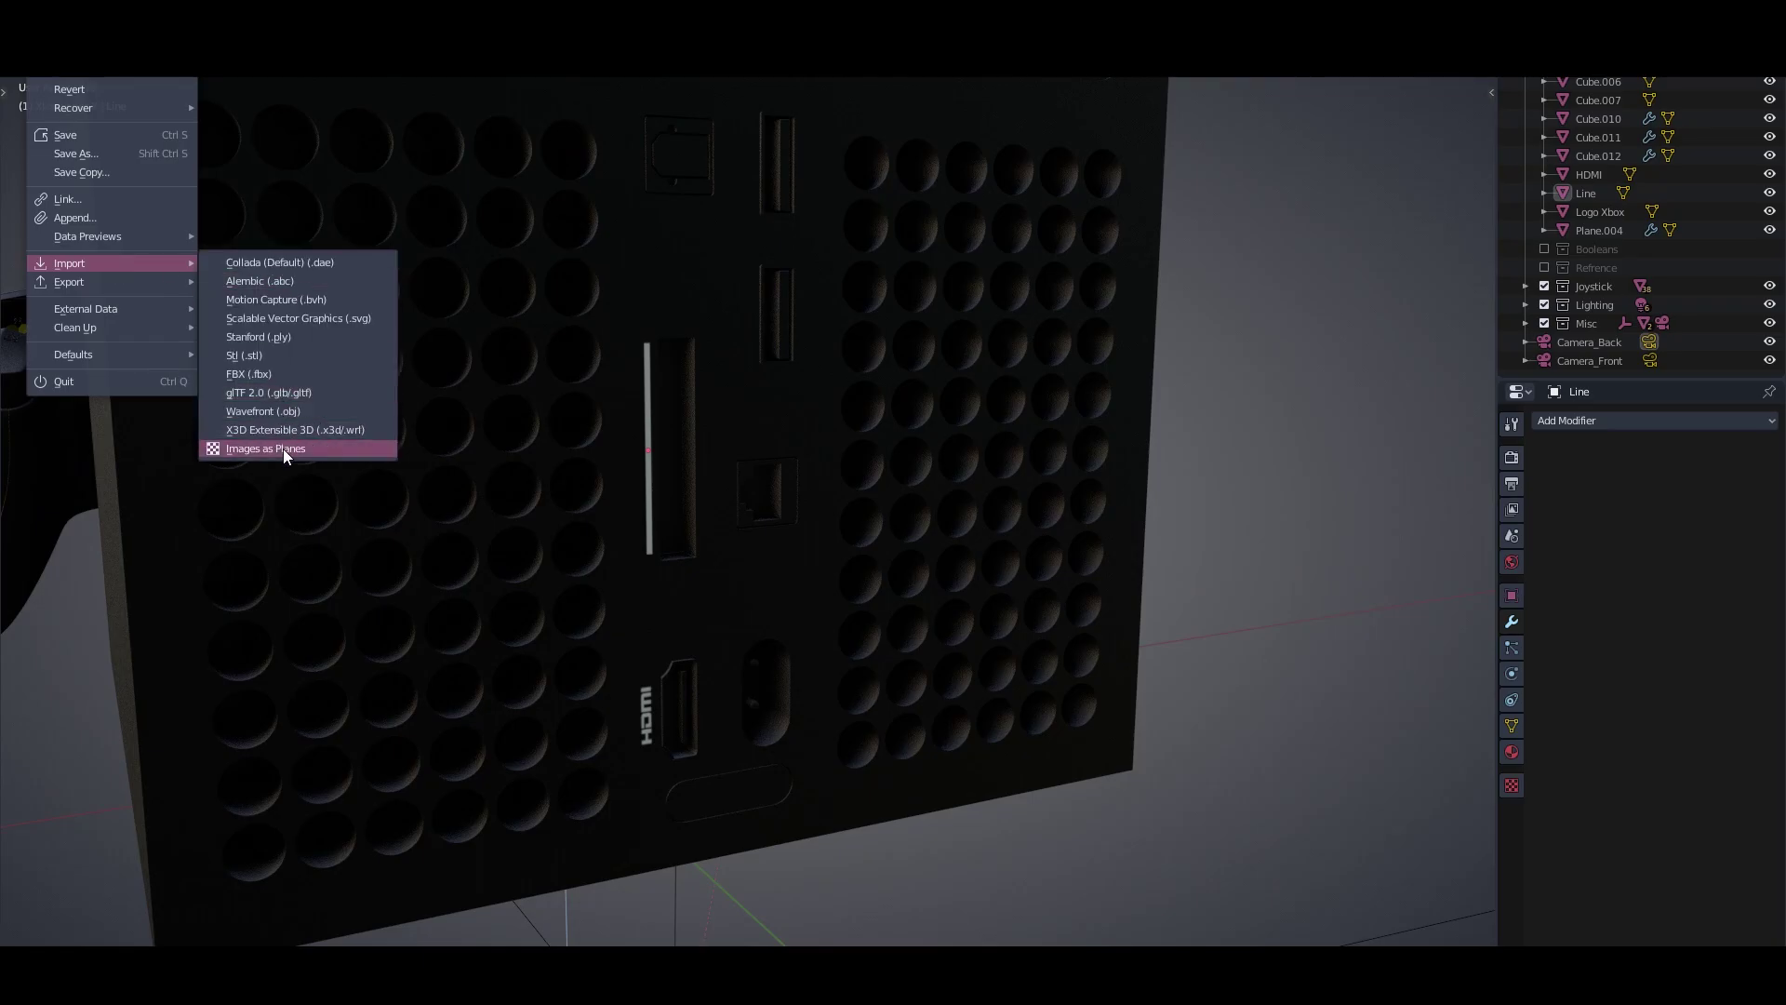
pyautogui.click(282, 448)
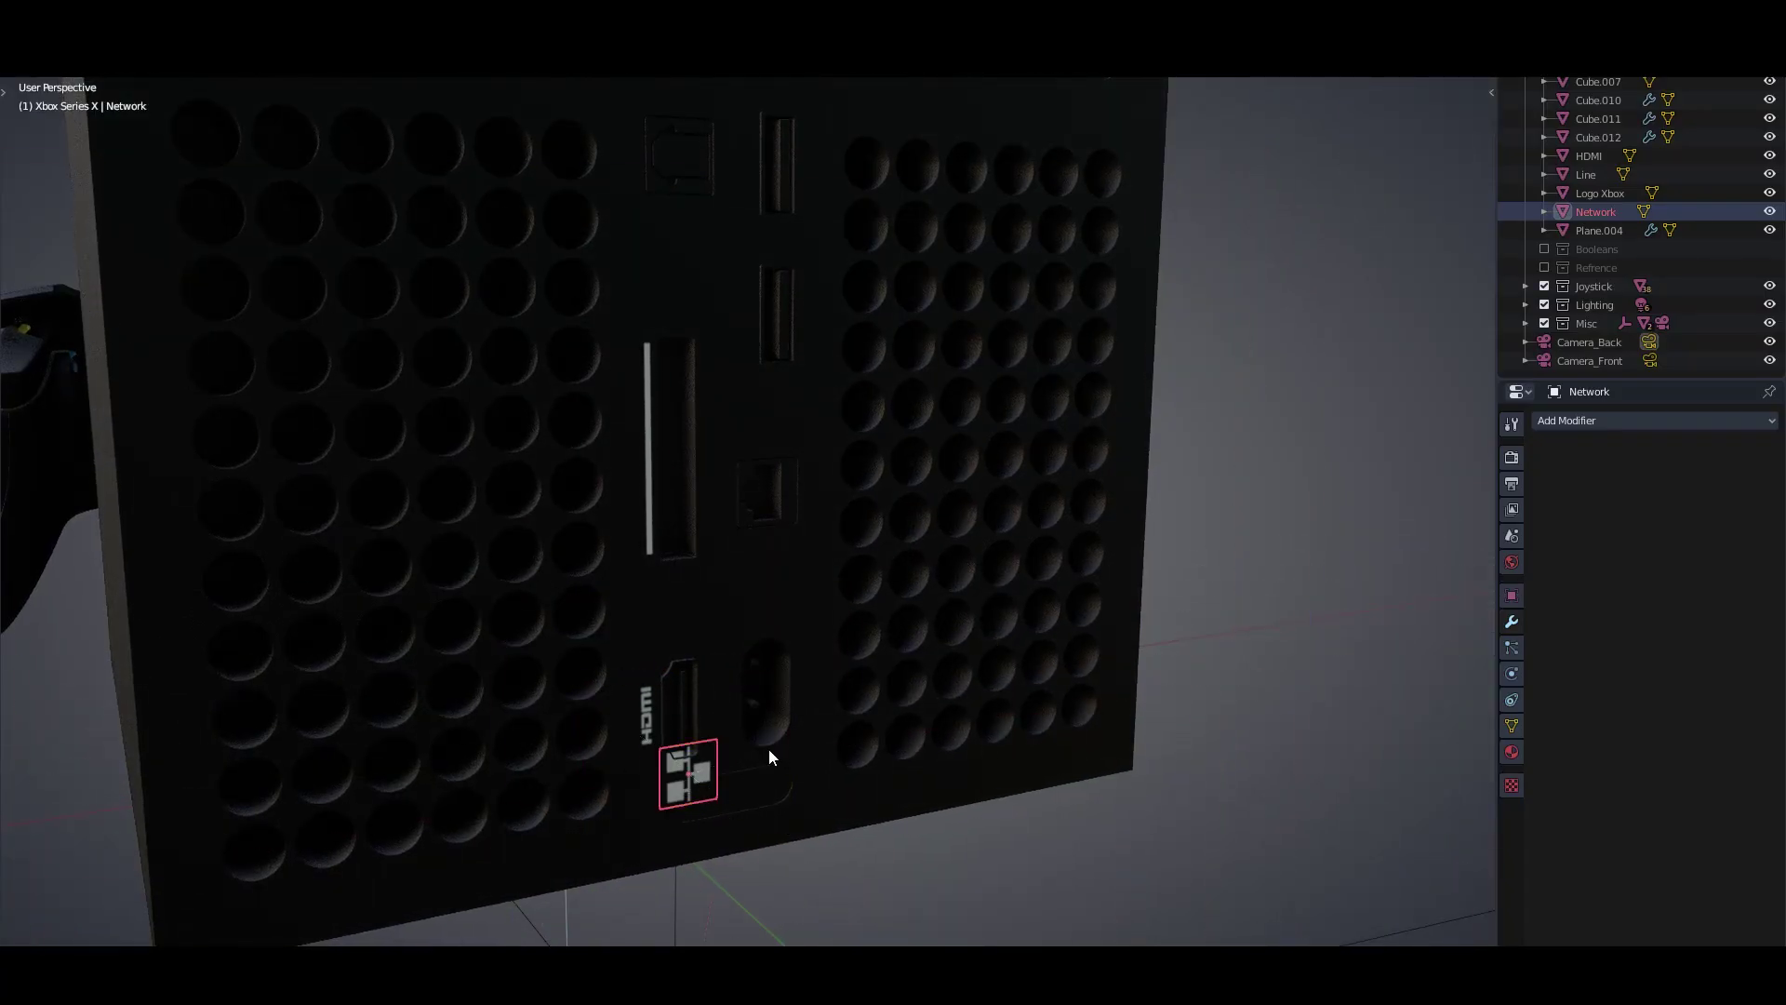
pyautogui.scroll(3, 837, 479)
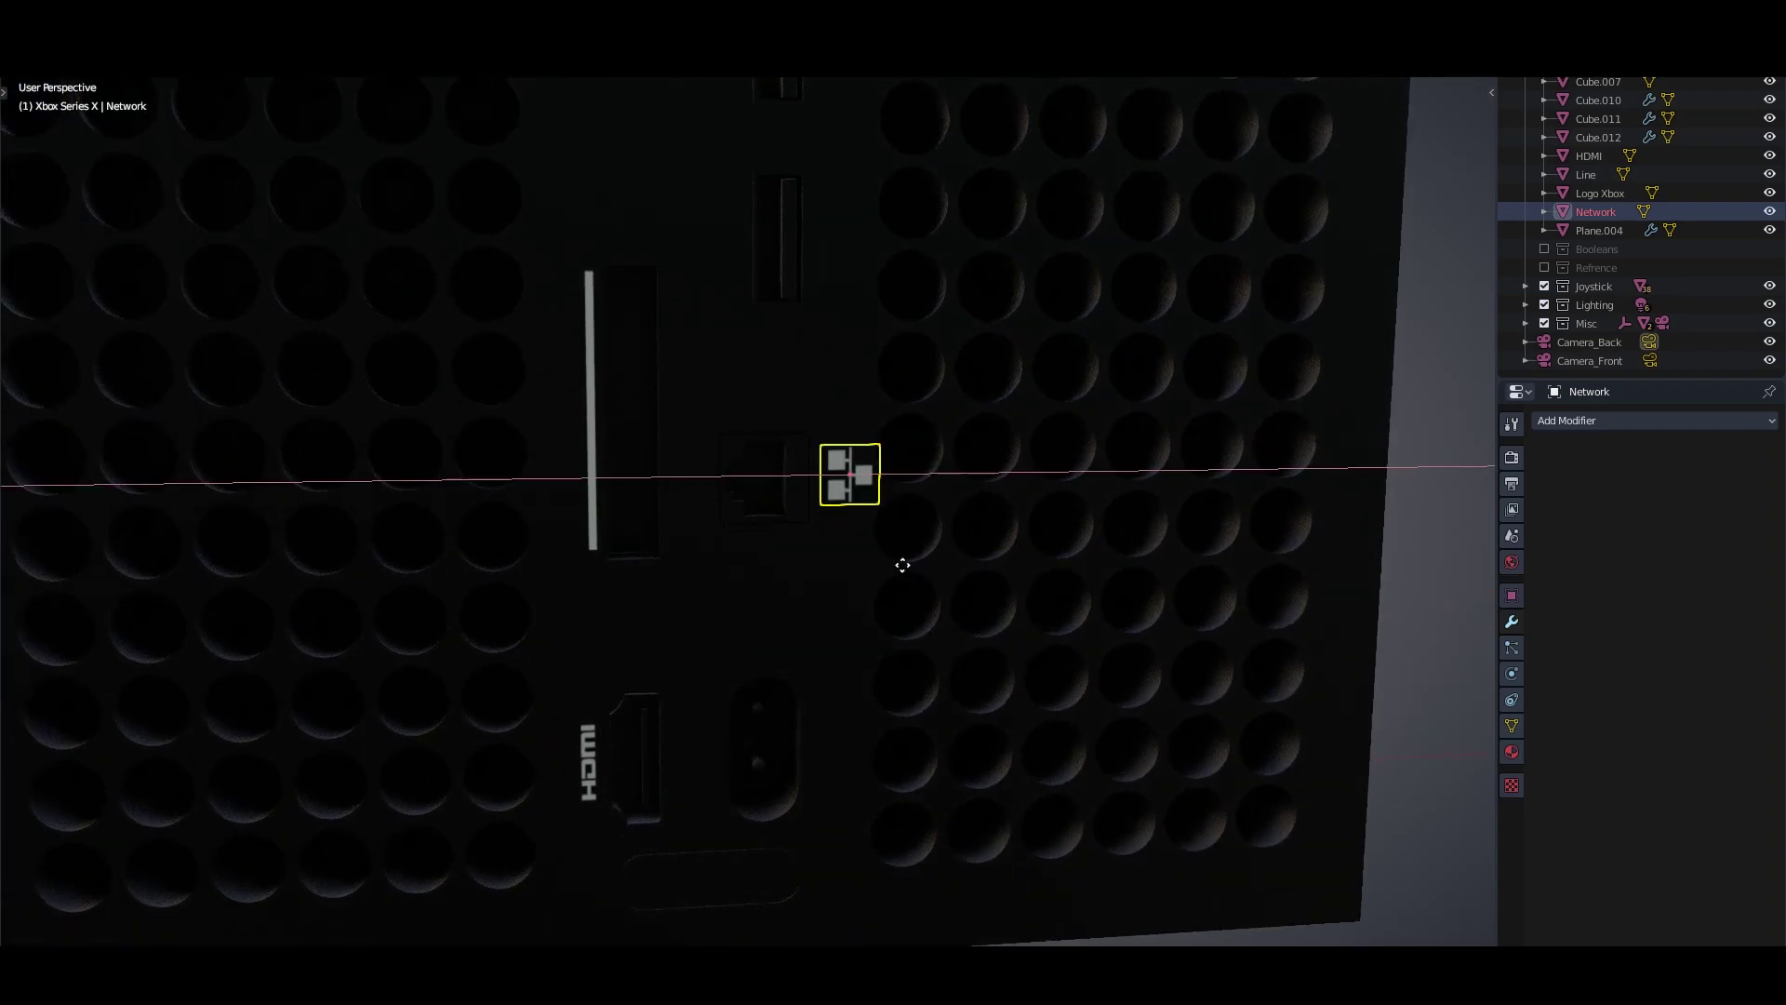
pyautogui.click(913, 591)
pyautogui.moveTo(918, 634)
pyautogui.mouseDown(button='middle')
pyautogui.moveTo(1175, 534)
pyautogui.moveTo(1284, 521)
pyautogui.mouseUp(button='middle')
# Import the S/PDIF icon as a plane and position it beside the optical port
pyautogui.click(33, 70)
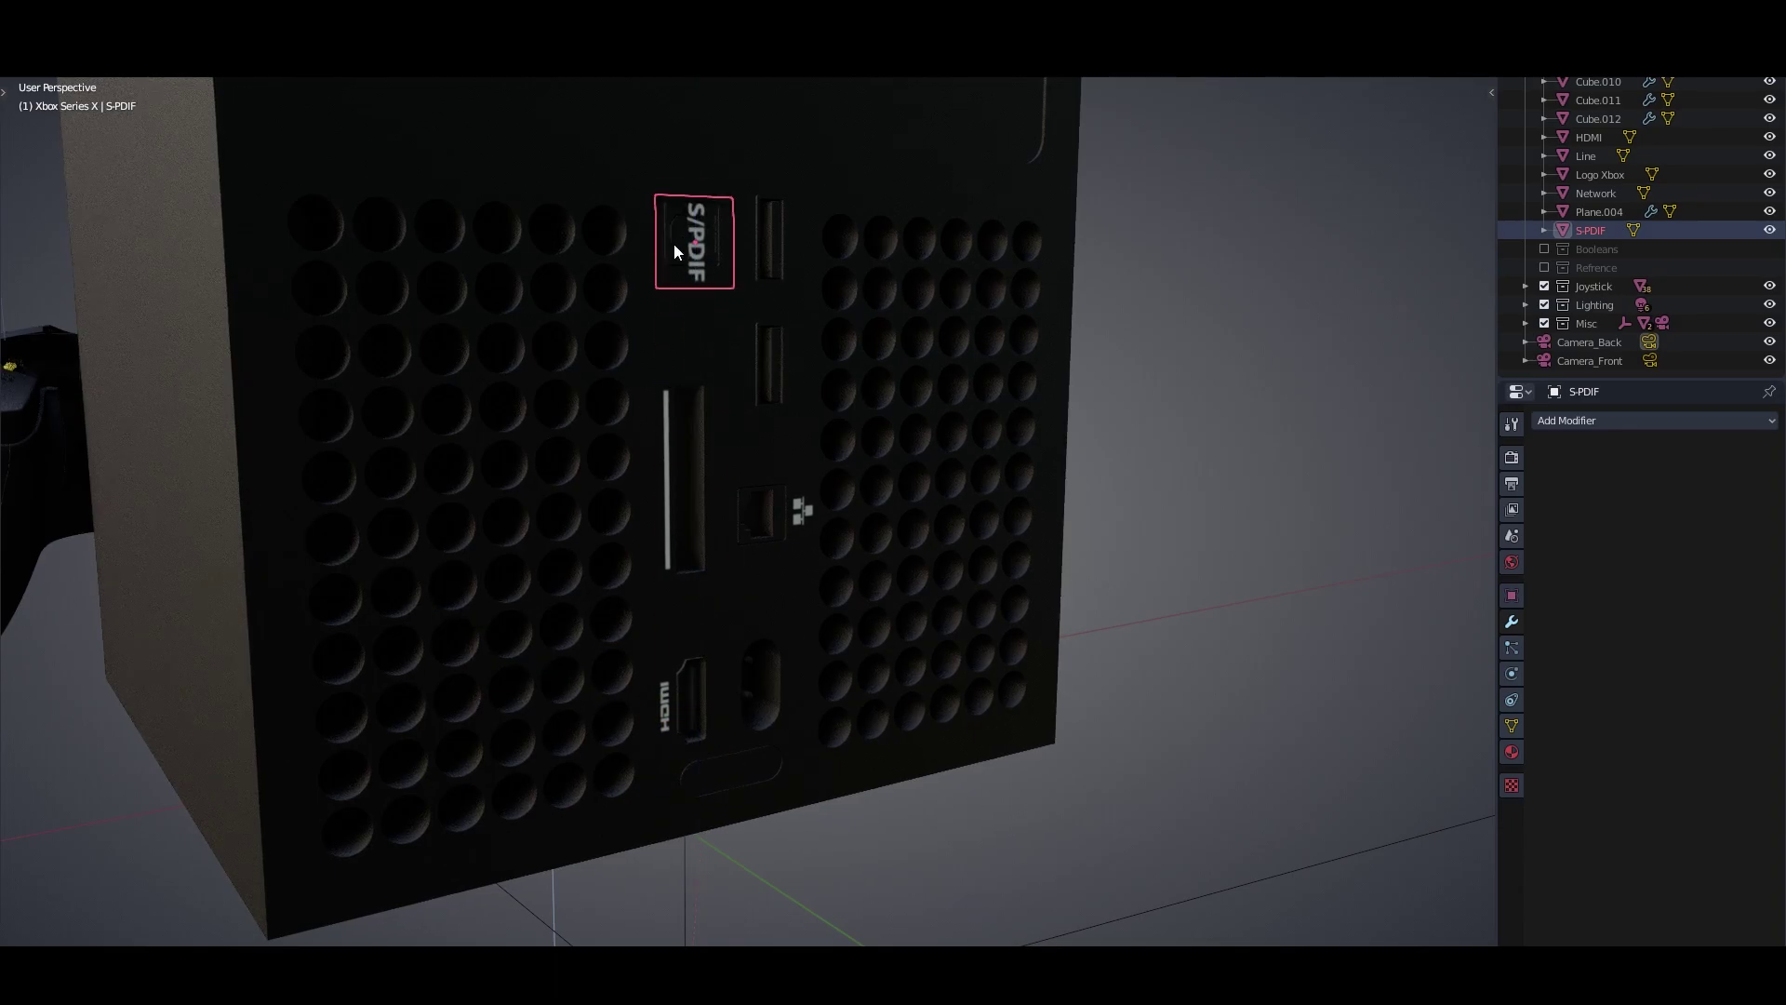
pyautogui.scroll(2, 673, 243)
pyautogui.click(739, 432)
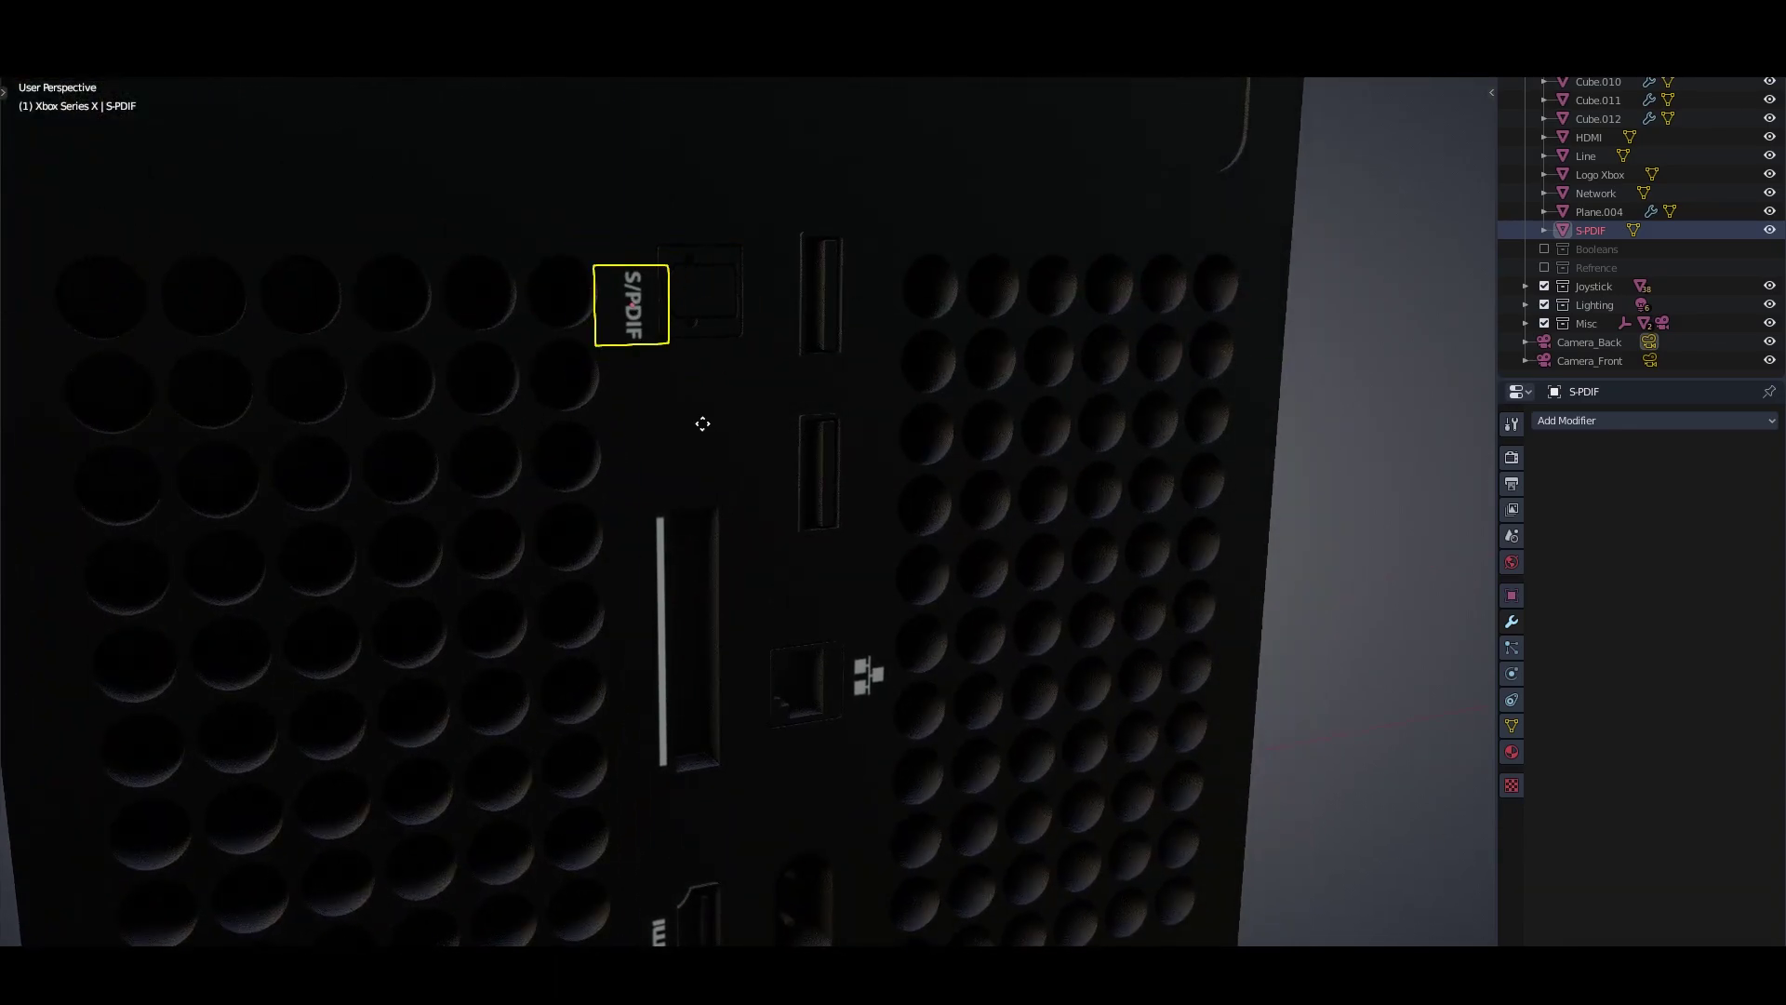
pyautogui.moveTo(752, 462); pyautogui.dragTo(996, 495, button='middle')
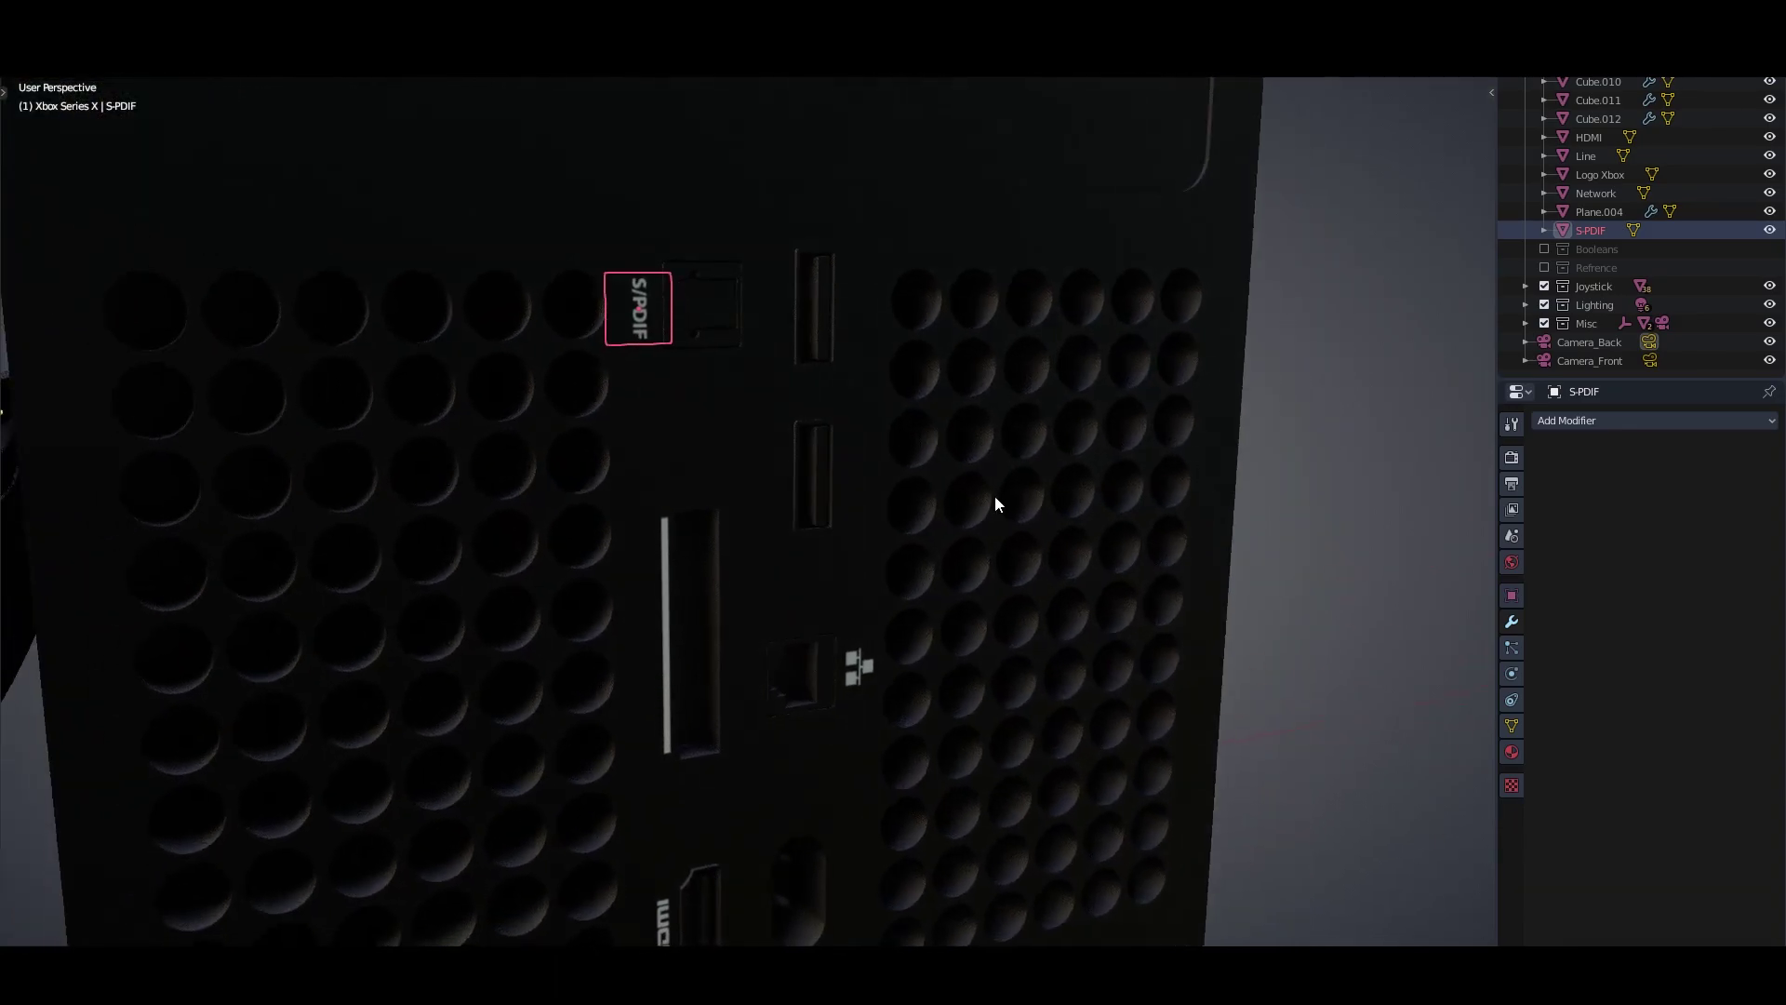
pyautogui.click(682, 634)
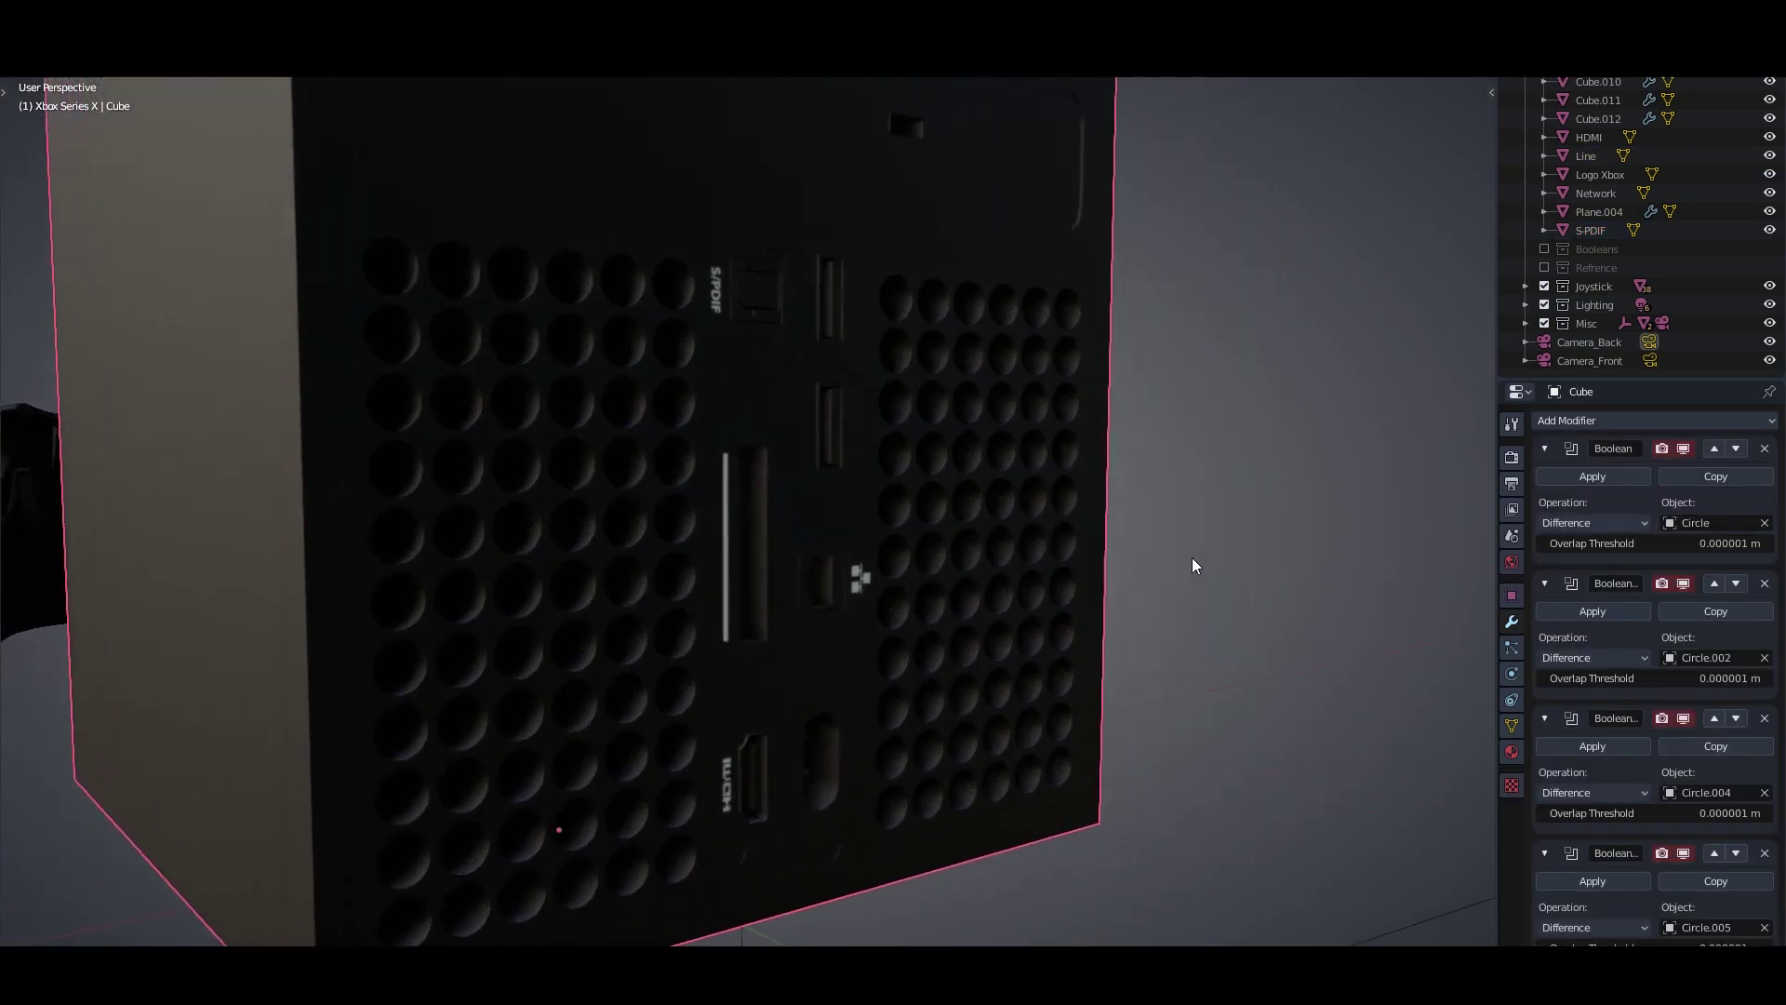
# Import SS USB PORT.png as a plane, scale it and place it beside the upper USB port
pyautogui.click(290, 422)
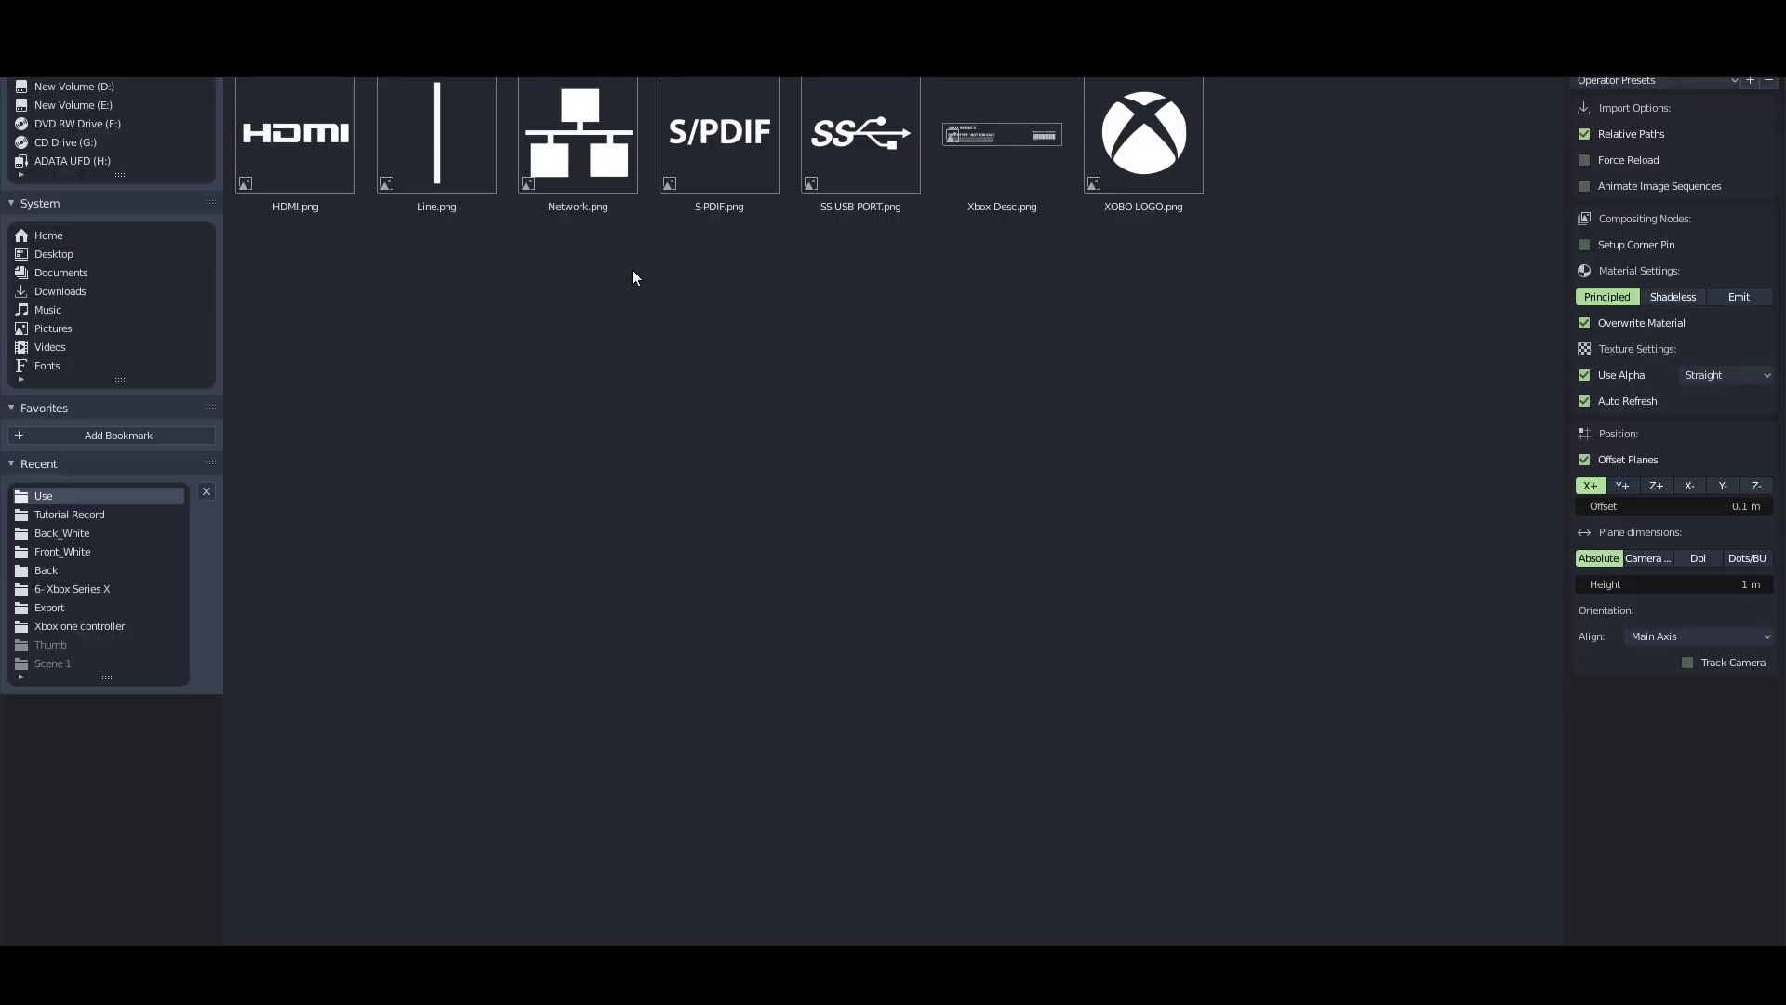
pyautogui.doubleClick(810, 182)
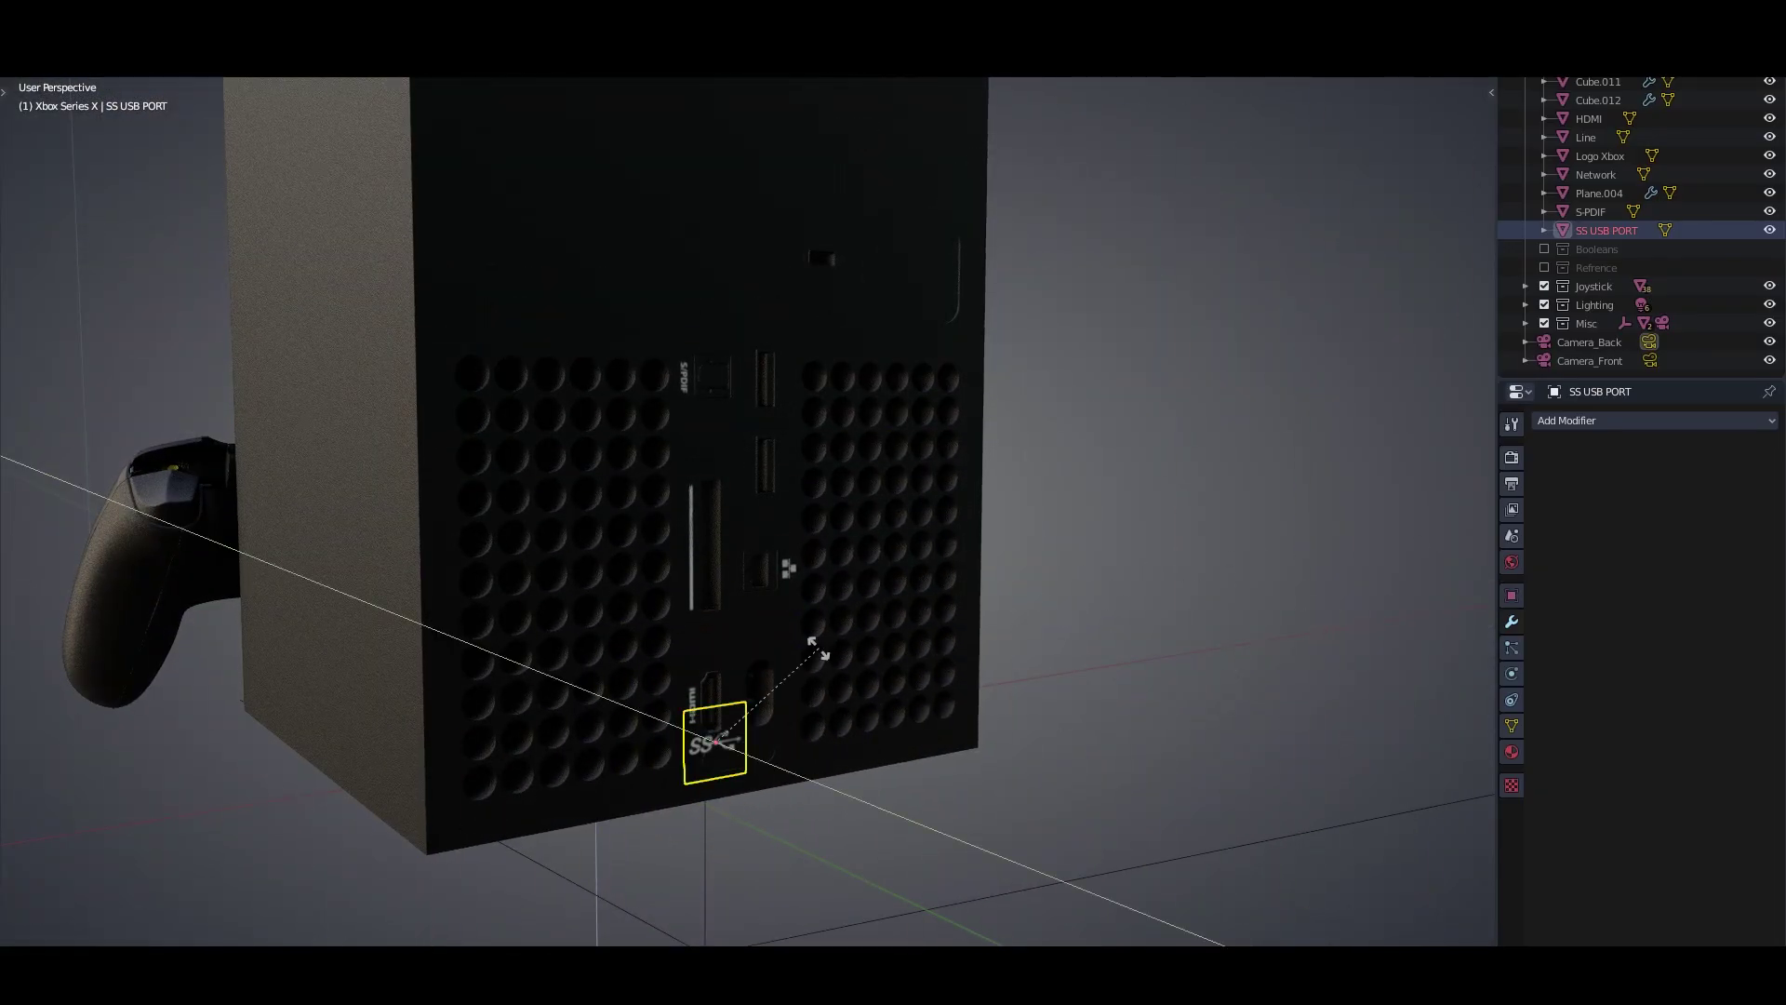
pyautogui.click(816, 648)
pyautogui.scroll(2, 818, 648)
pyautogui.press('g')
pyautogui.press('x')
pyautogui.click(956, 287)
pyautogui.scroll(2, 821, 378)
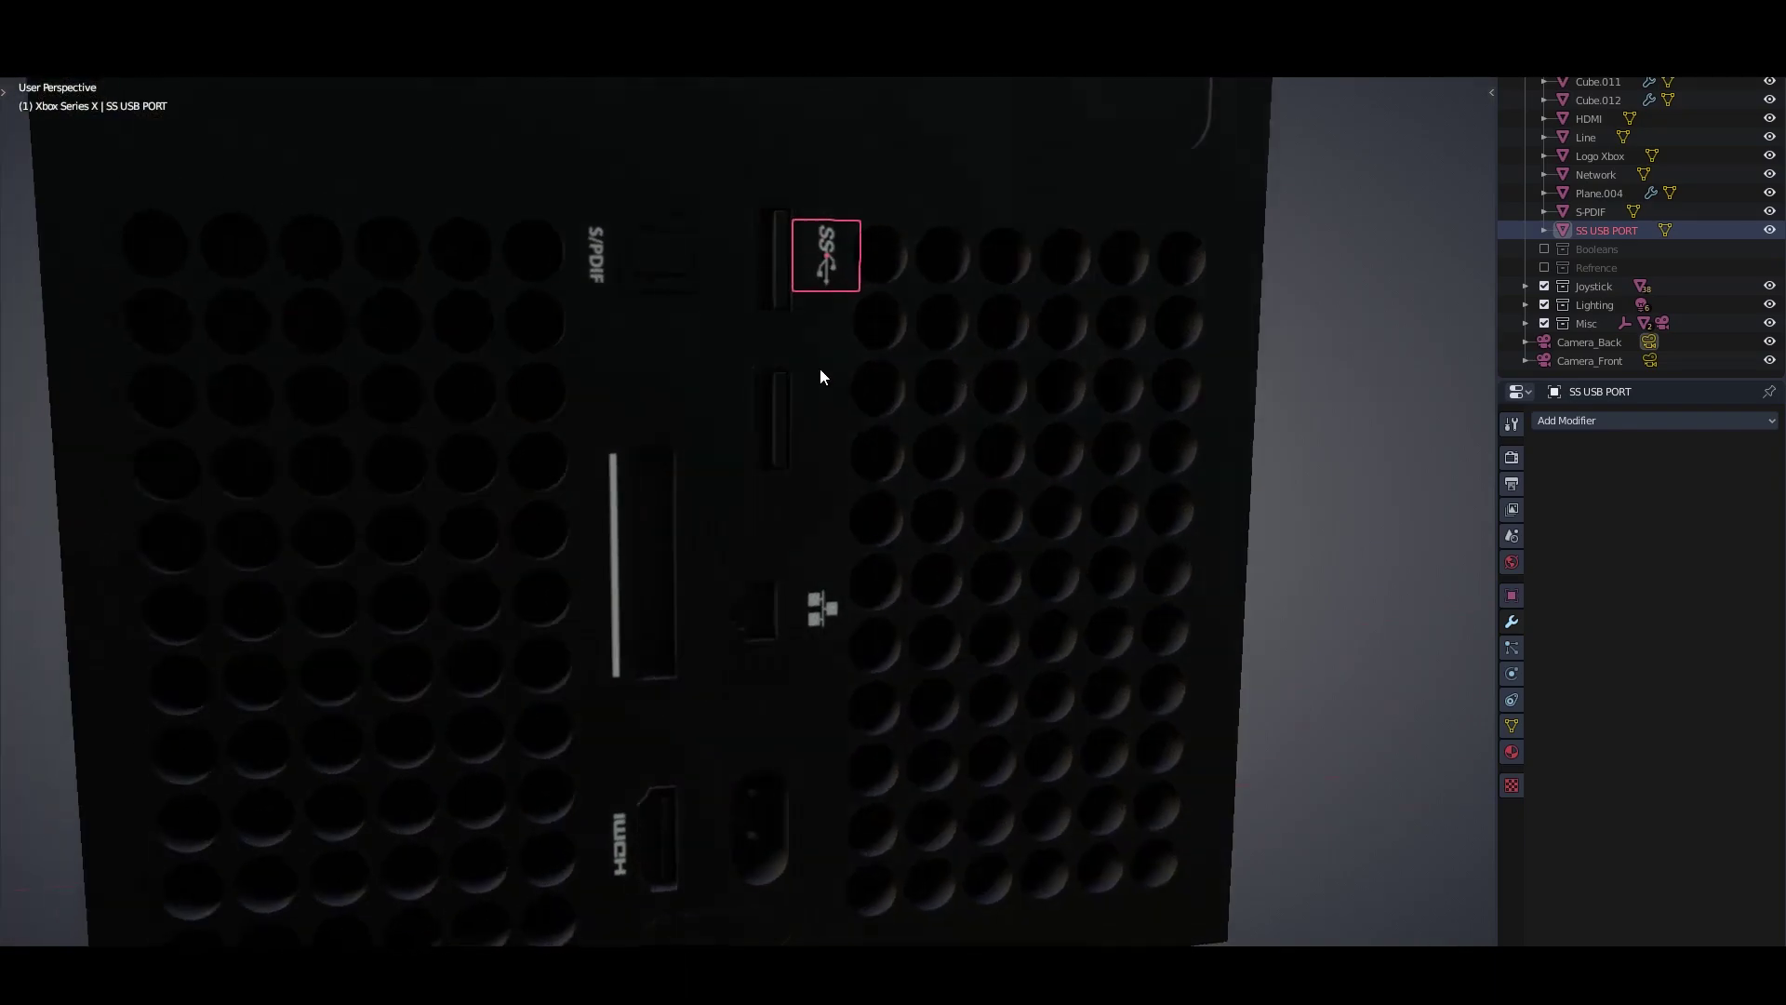
pyautogui.press('g')
pyautogui.press('x')
pyautogui.click(942, 376)
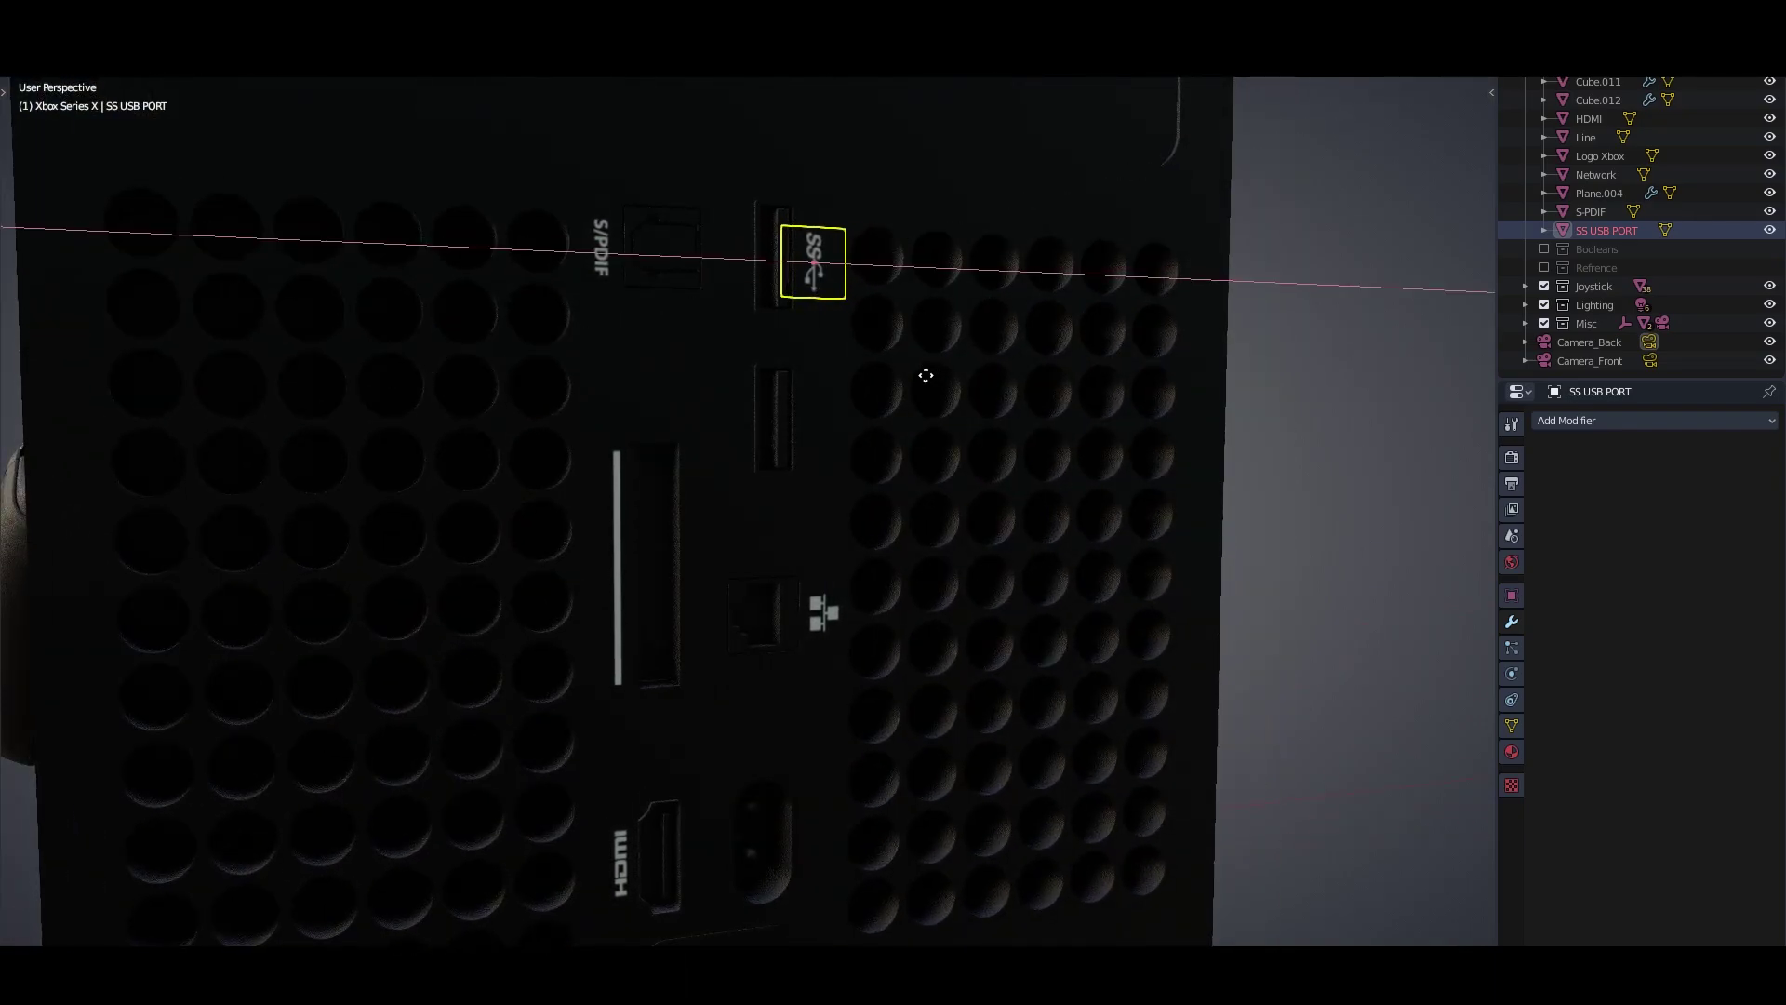
pyautogui.press('x')
pyautogui.click(922, 411)
# Duplicate the USB icon and move the copy down along Z beside the lower USB port
pyautogui.hotkey('shift', 'd')
pyautogui.press('z')
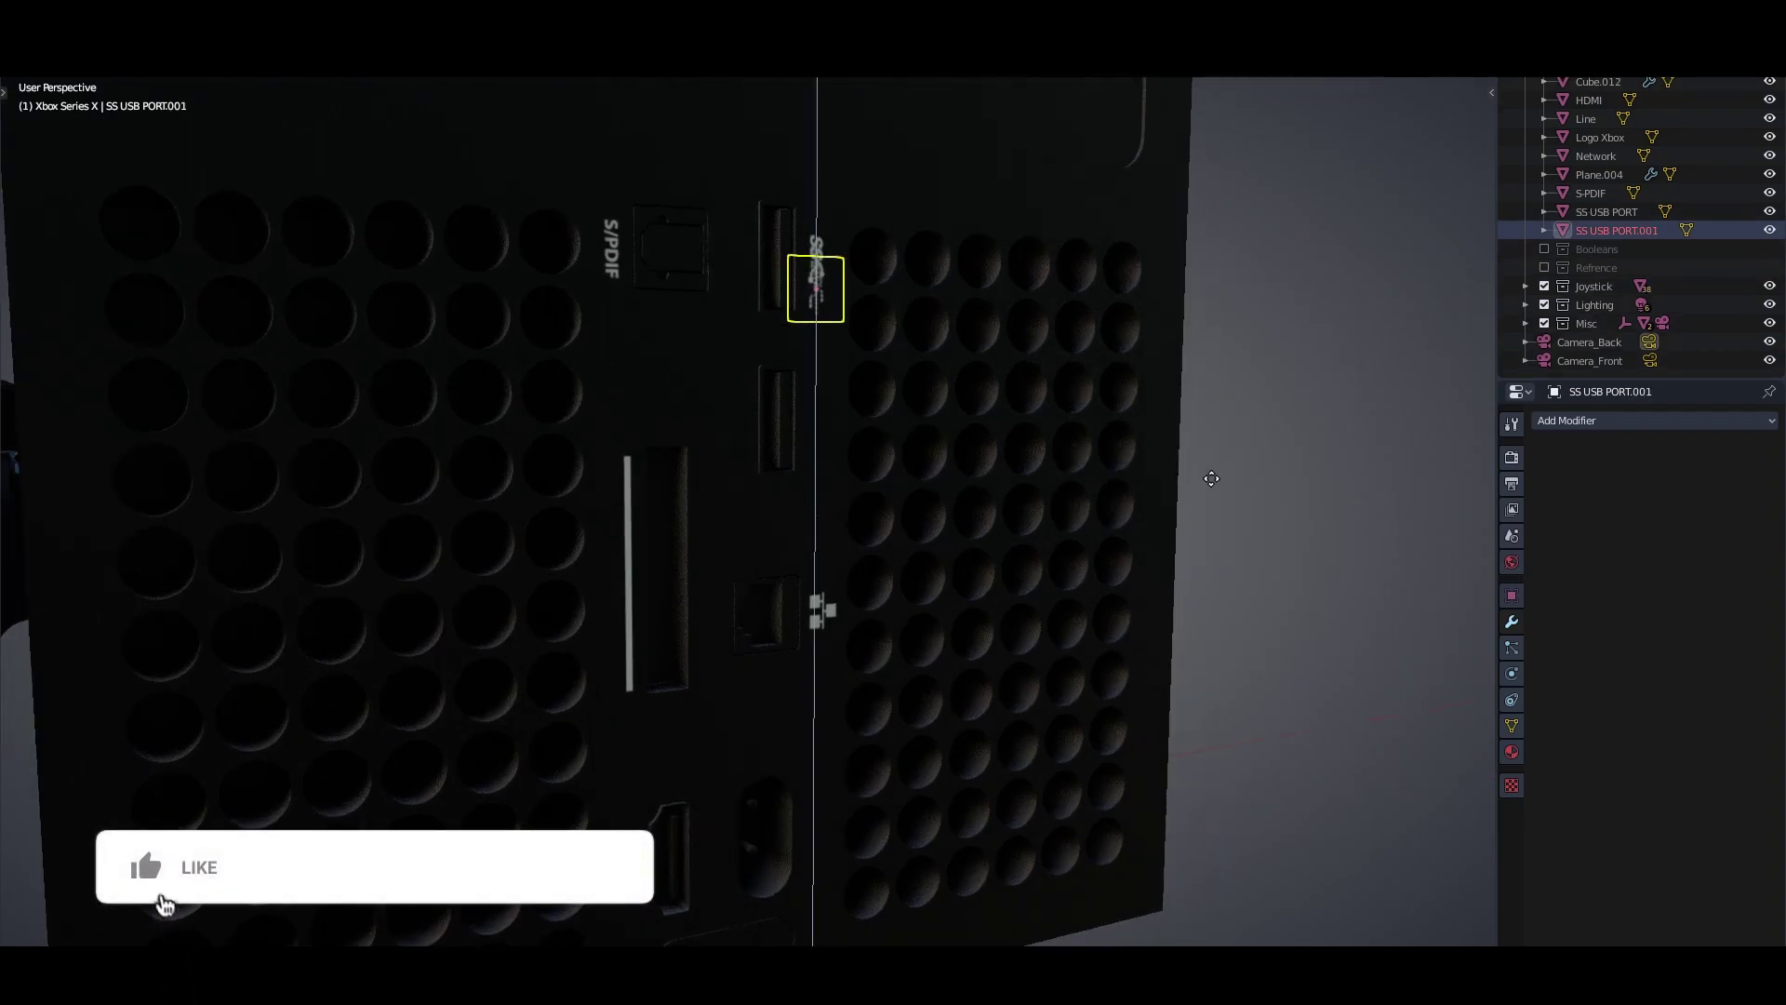
pyautogui.click(1217, 573)
pyautogui.moveTo(1217, 573); pyautogui.dragTo(976, 431, button='middle')
pyautogui.moveTo(817, 271); pyautogui.dragTo(853, 334, button='middle')
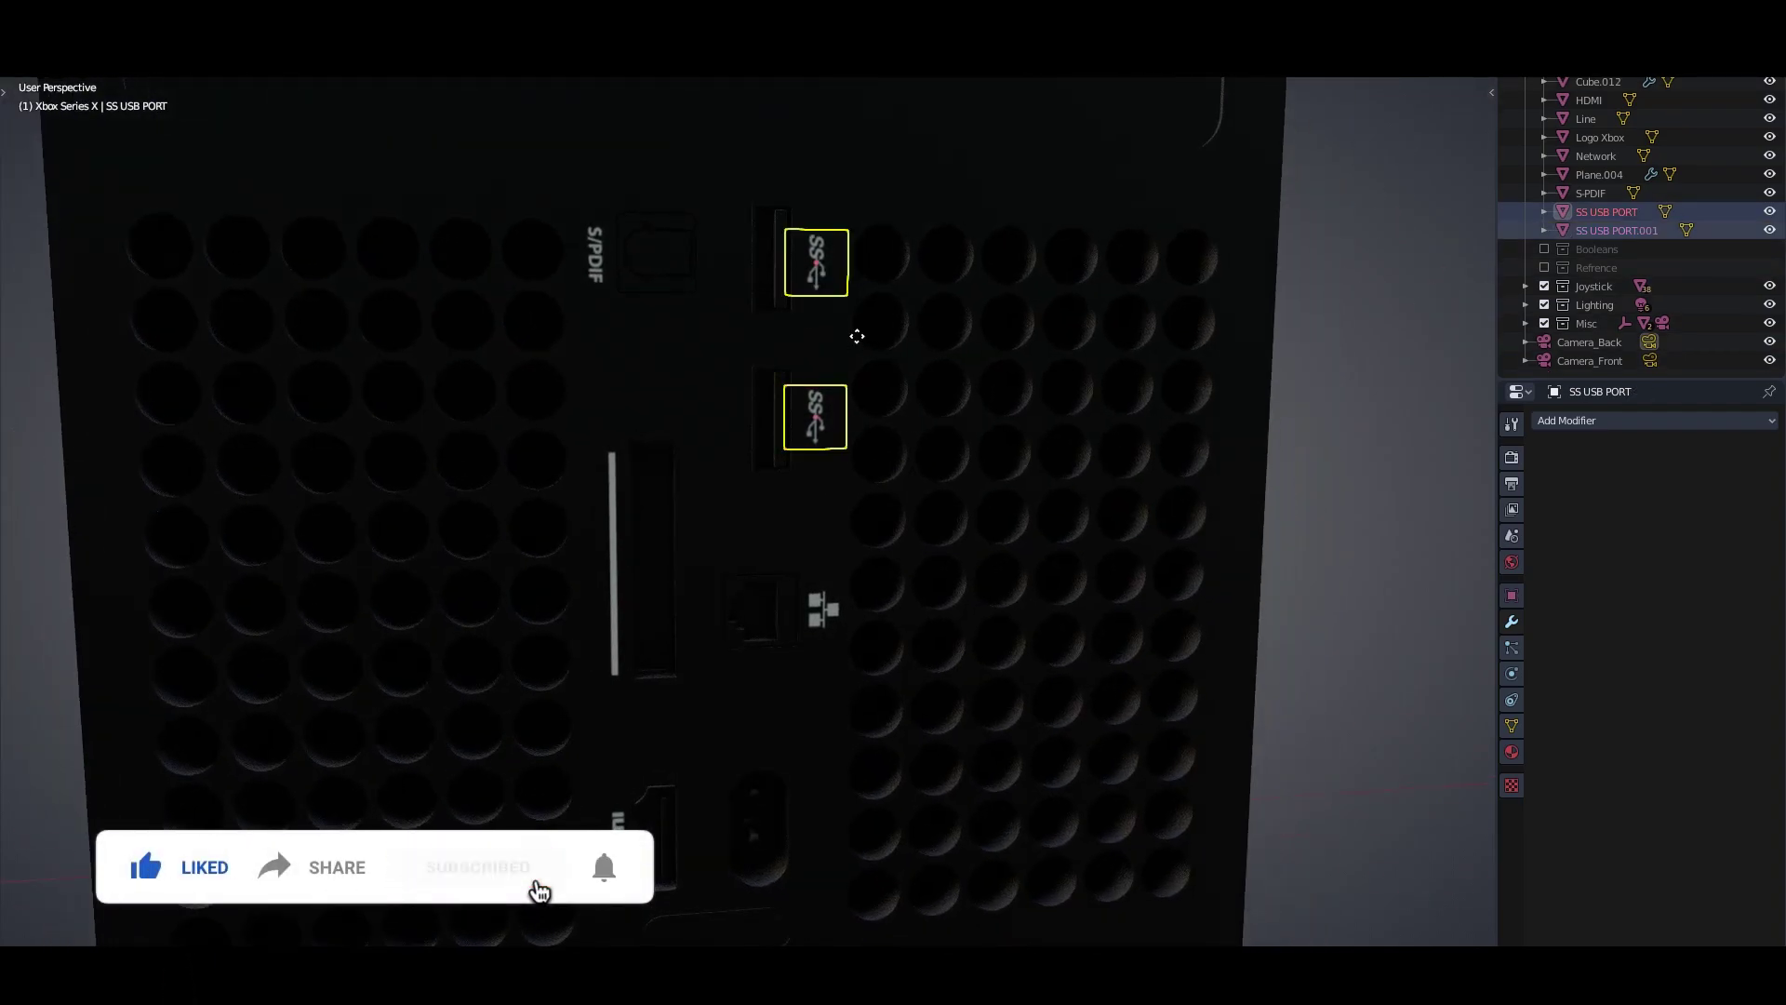
pyautogui.press('g')
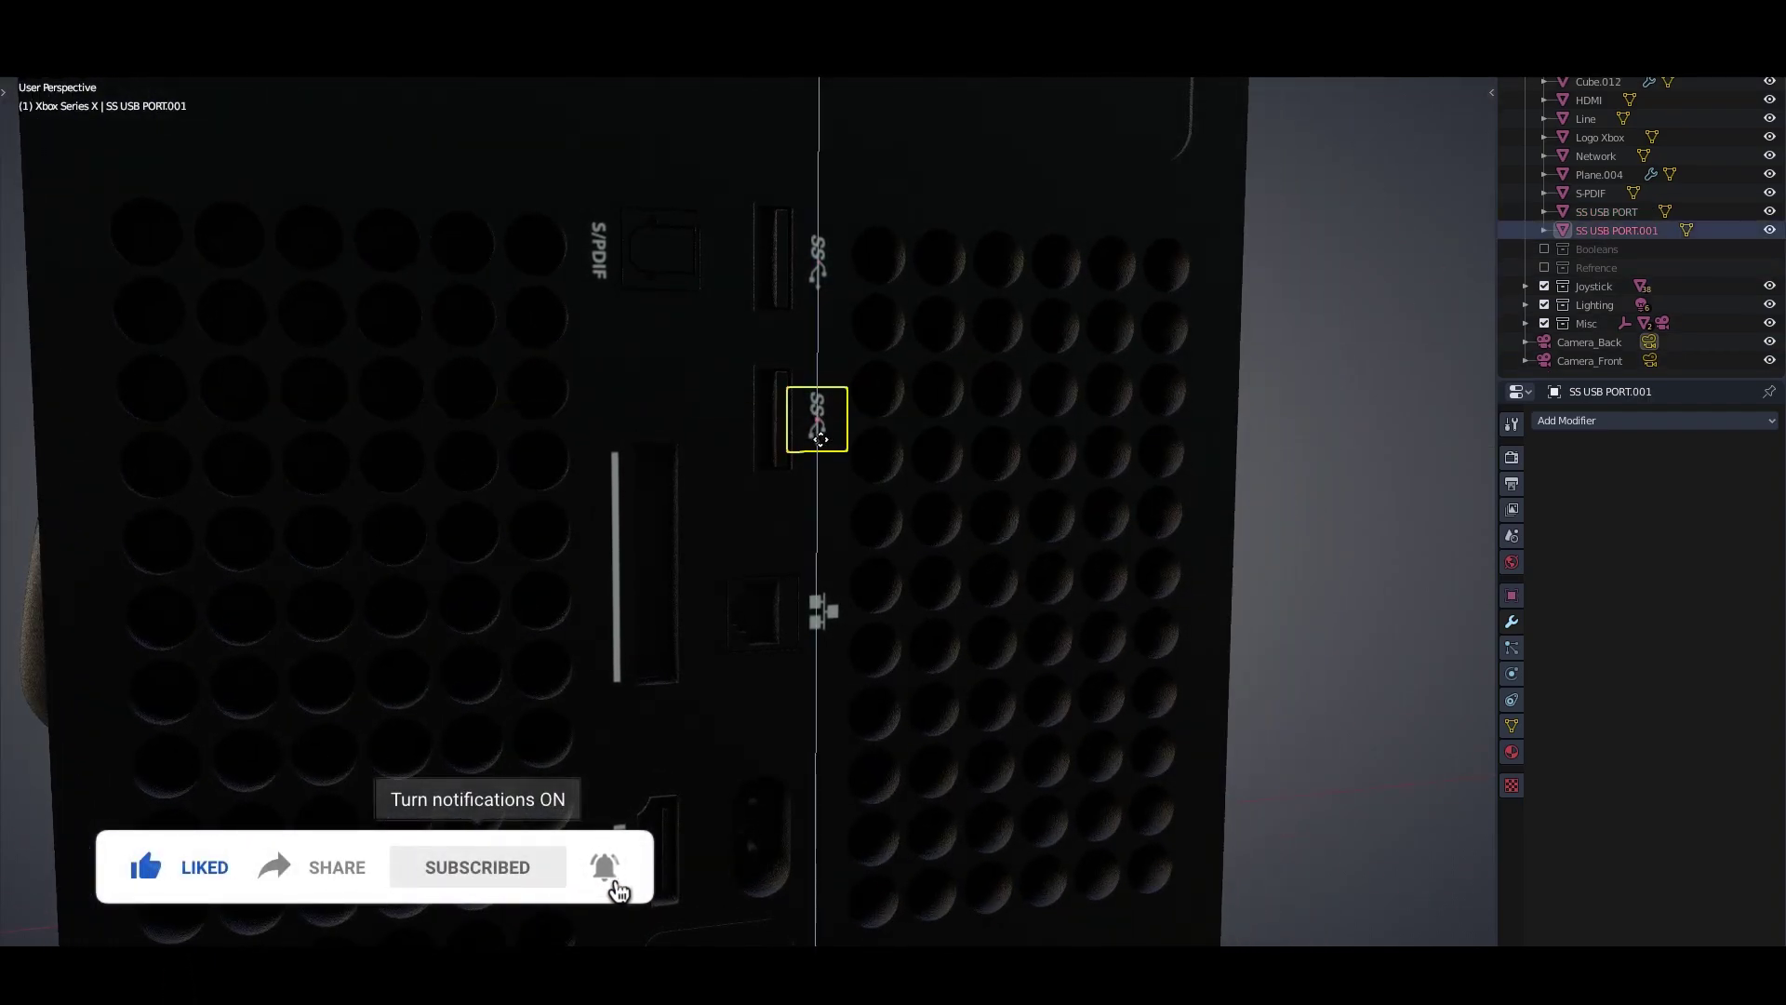
pyautogui.click(816, 260)
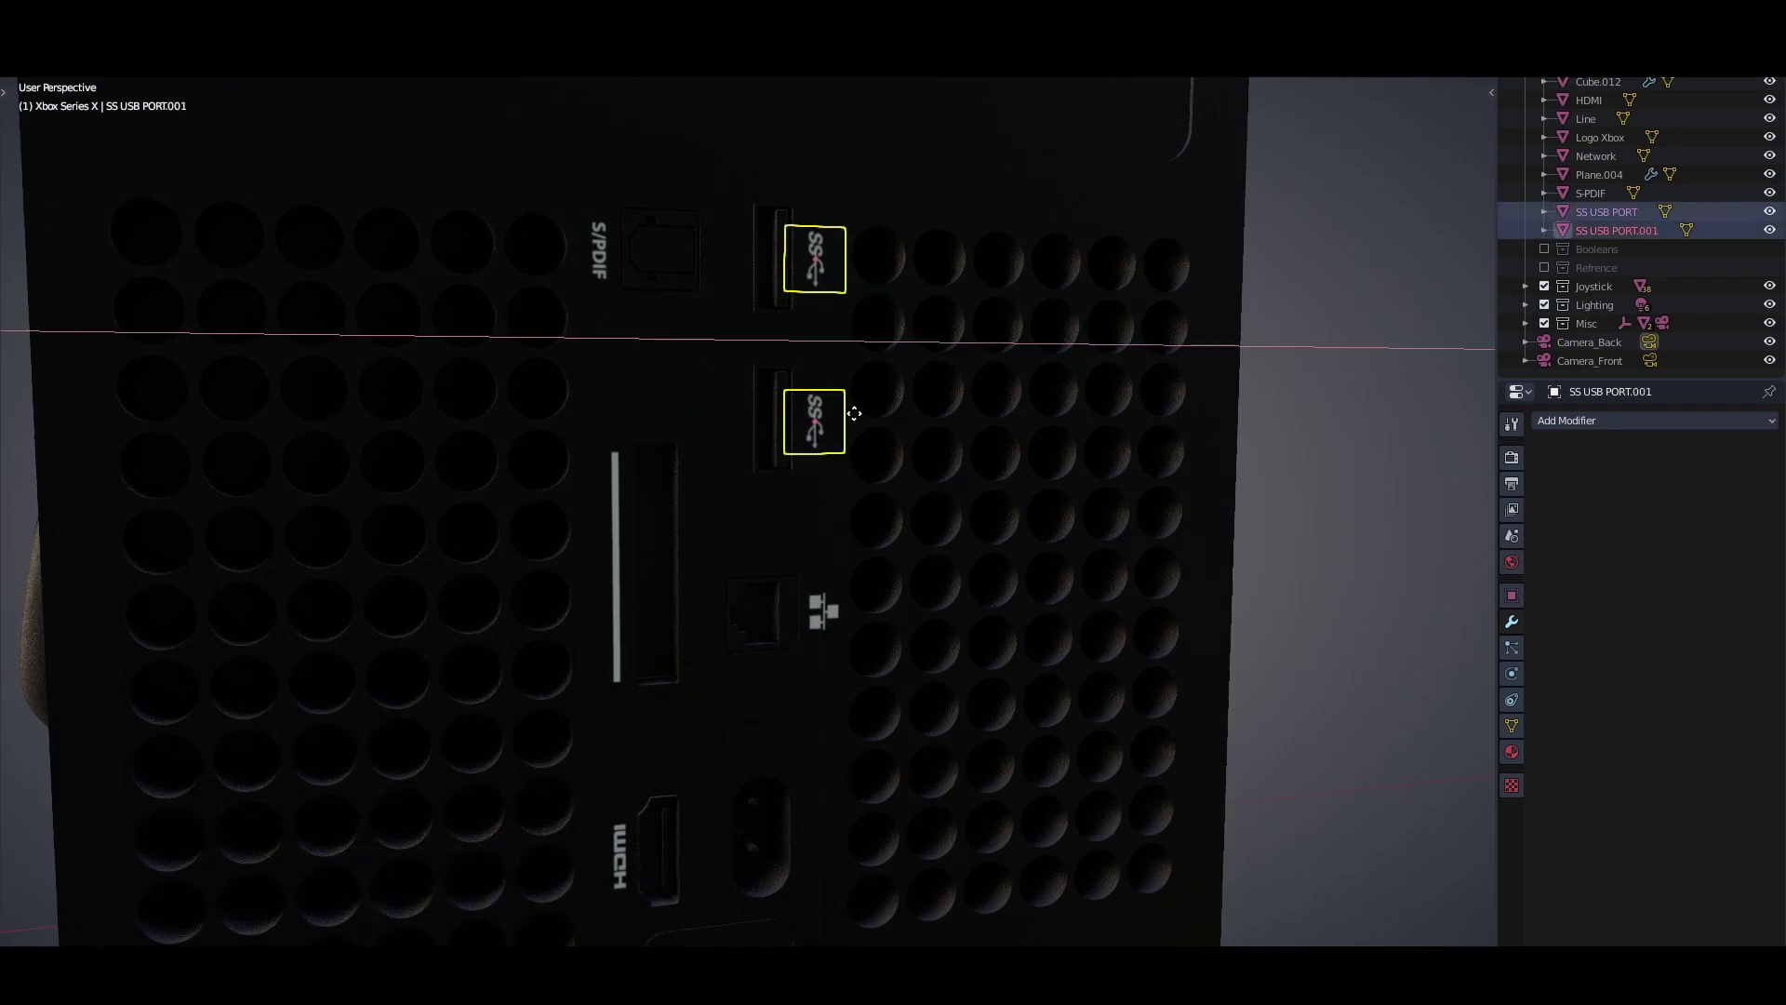
pyautogui.click(1086, 541)
pyautogui.moveTo(1086, 541); pyautogui.dragTo(890, 591, button='middle')
# Import XOBO LOGO.png as an image plane and shrink it to decal size
pyautogui.click(38, 9)
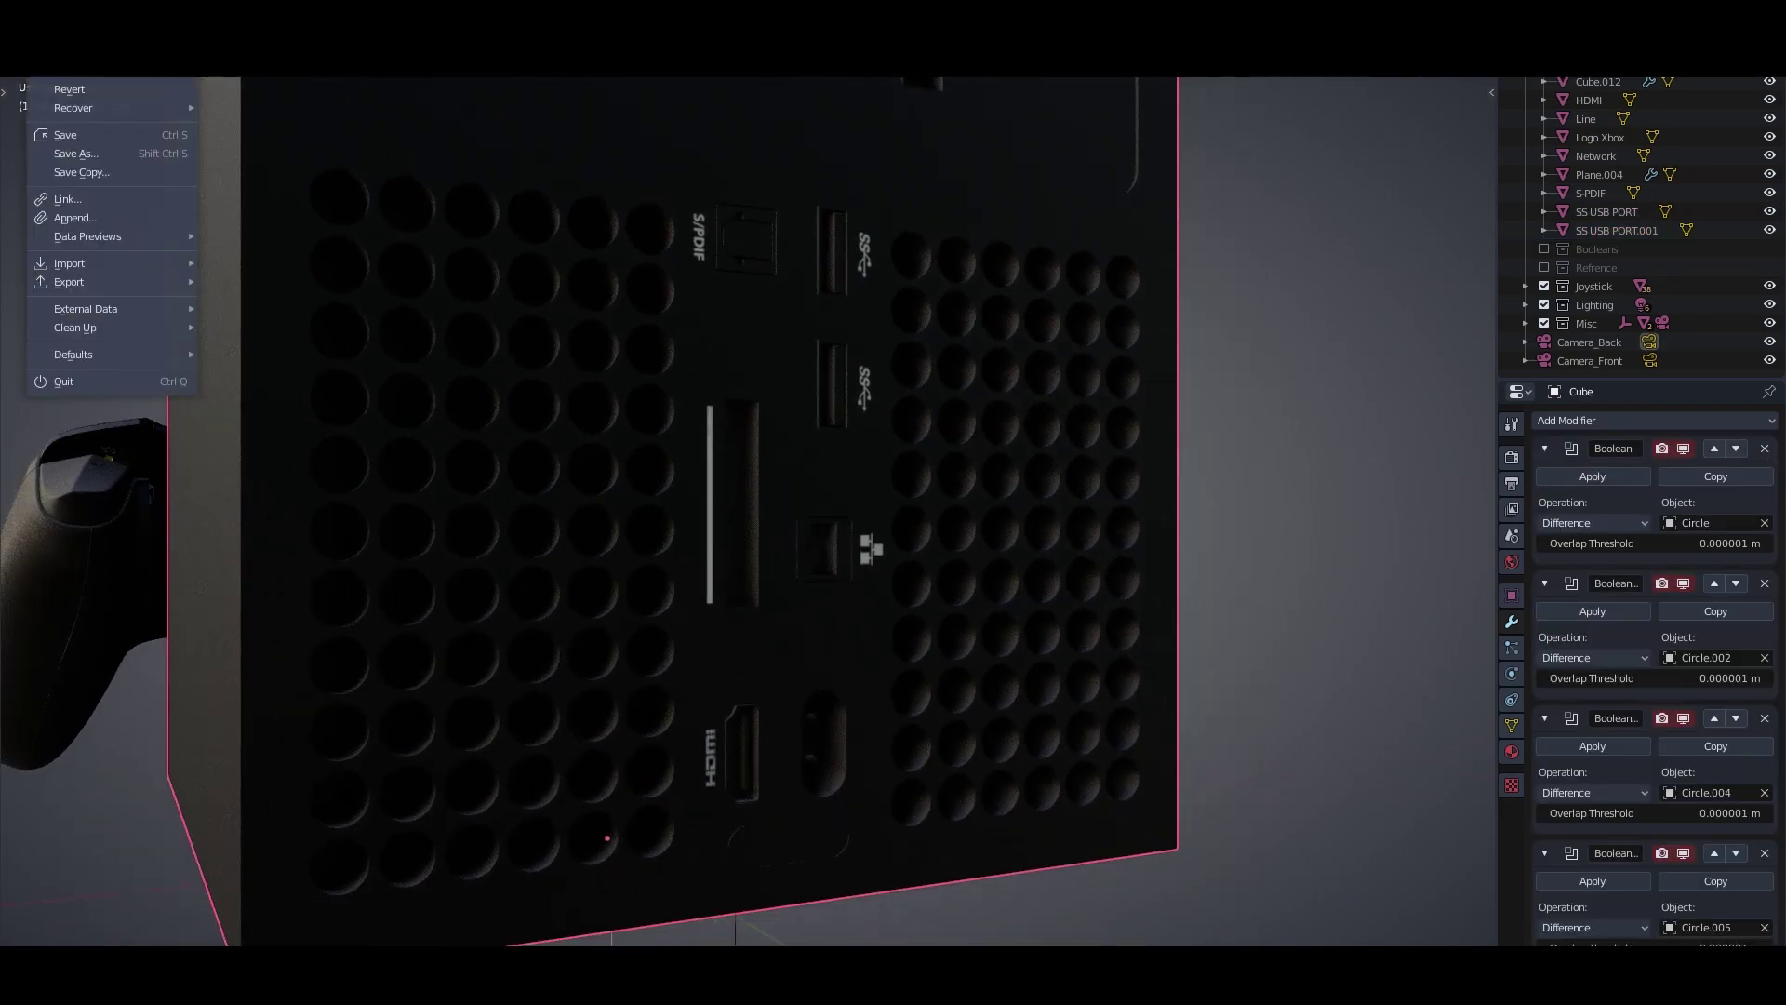
pyautogui.click(276, 446)
pyautogui.doubleClick(1120, 180)
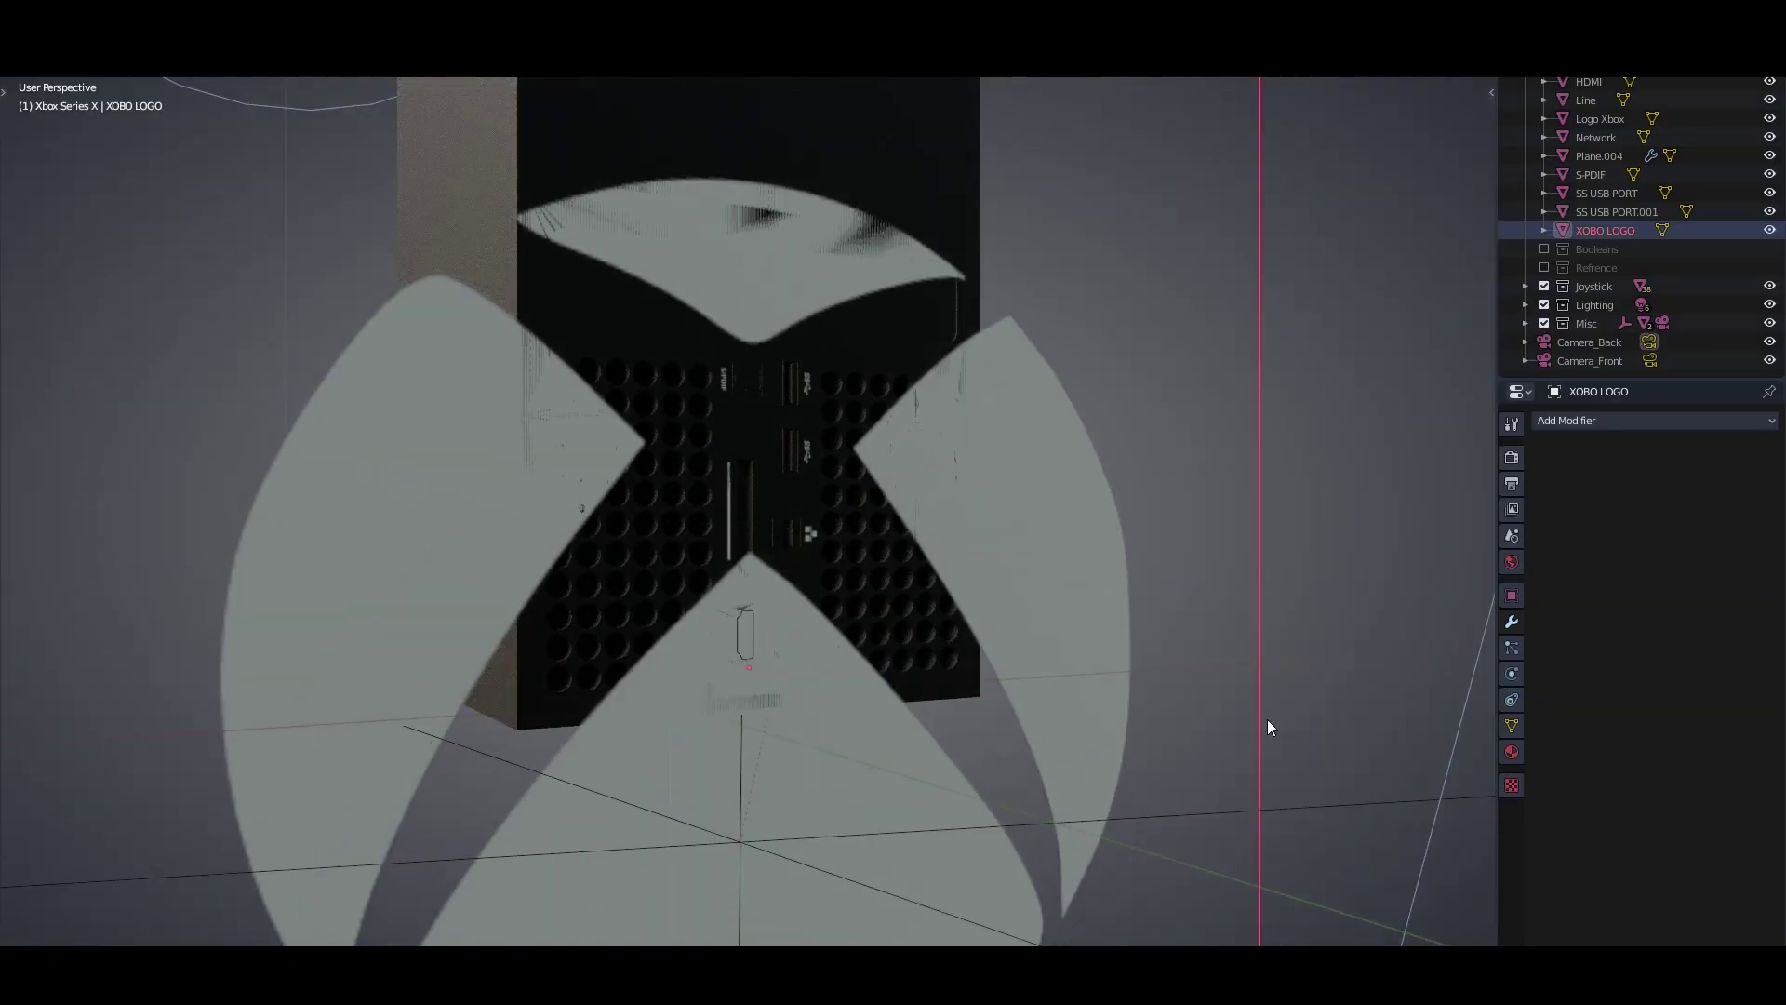
pyautogui.press('s')
pyautogui.click(885, 672)
pyautogui.scroll(3, 934, 784)
pyautogui.scroll(2, 935, 784)
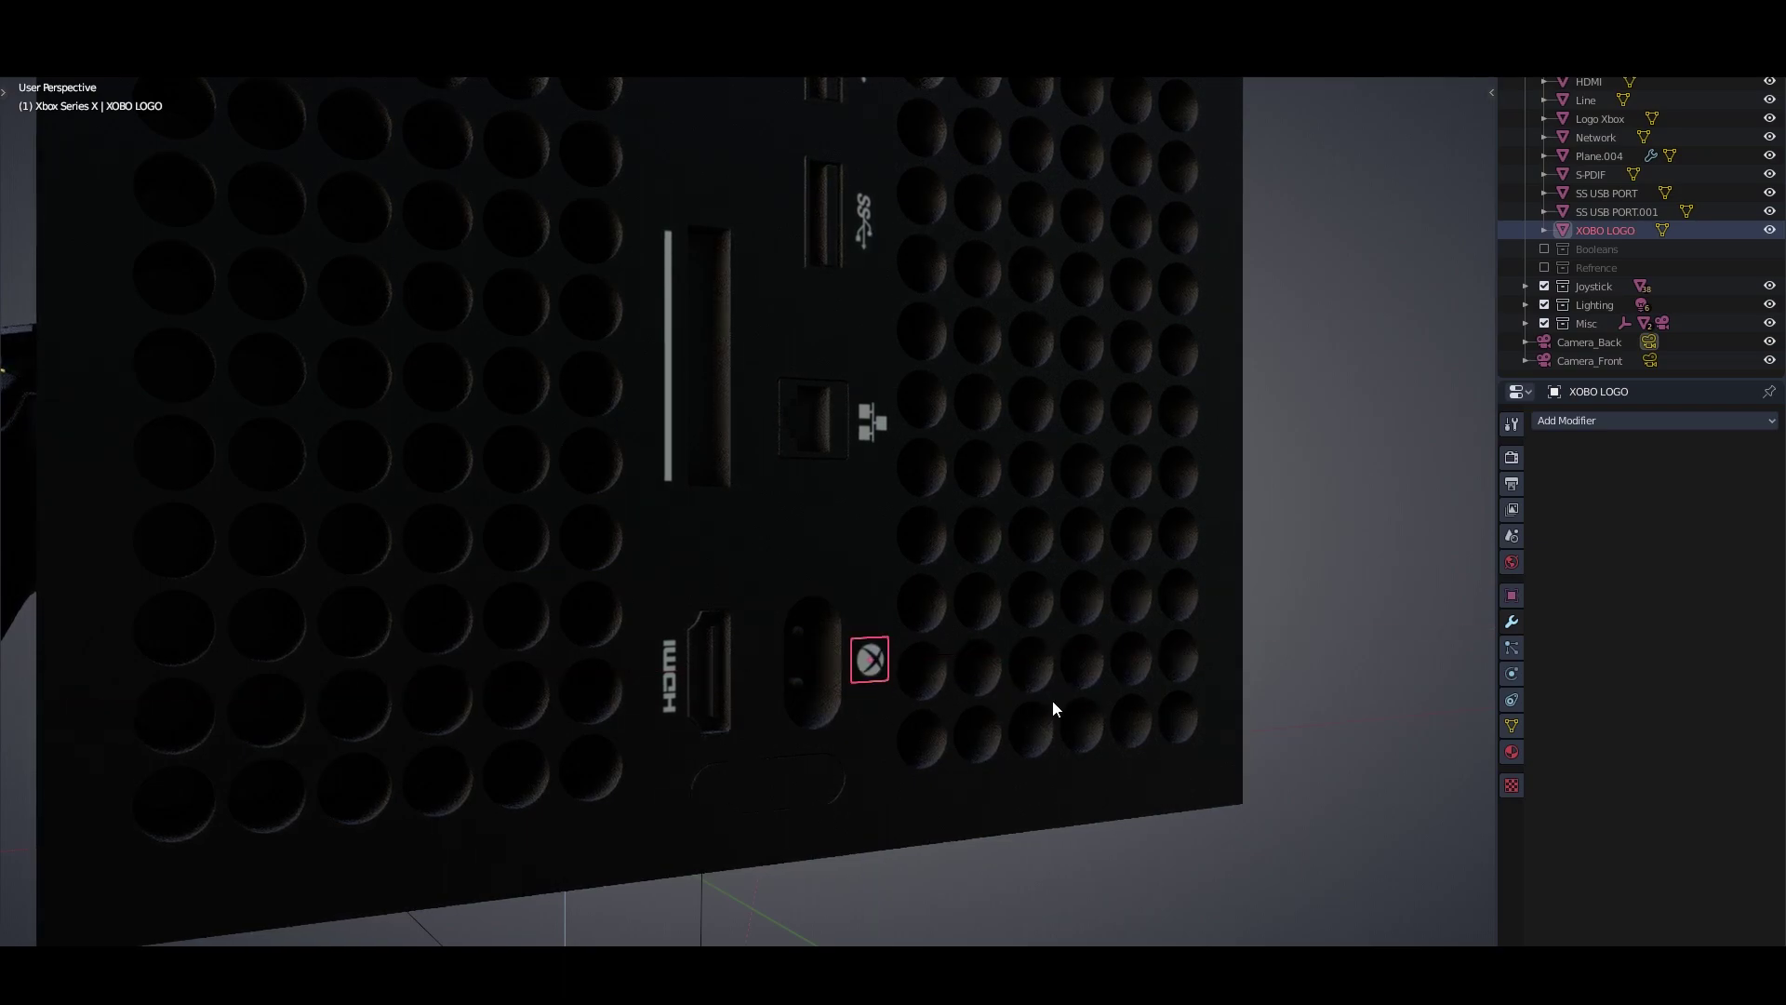
# Move the Xbox logo along Z to sit beside the round port next to HDMI
pyautogui.press('g')
pyautogui.press('z')
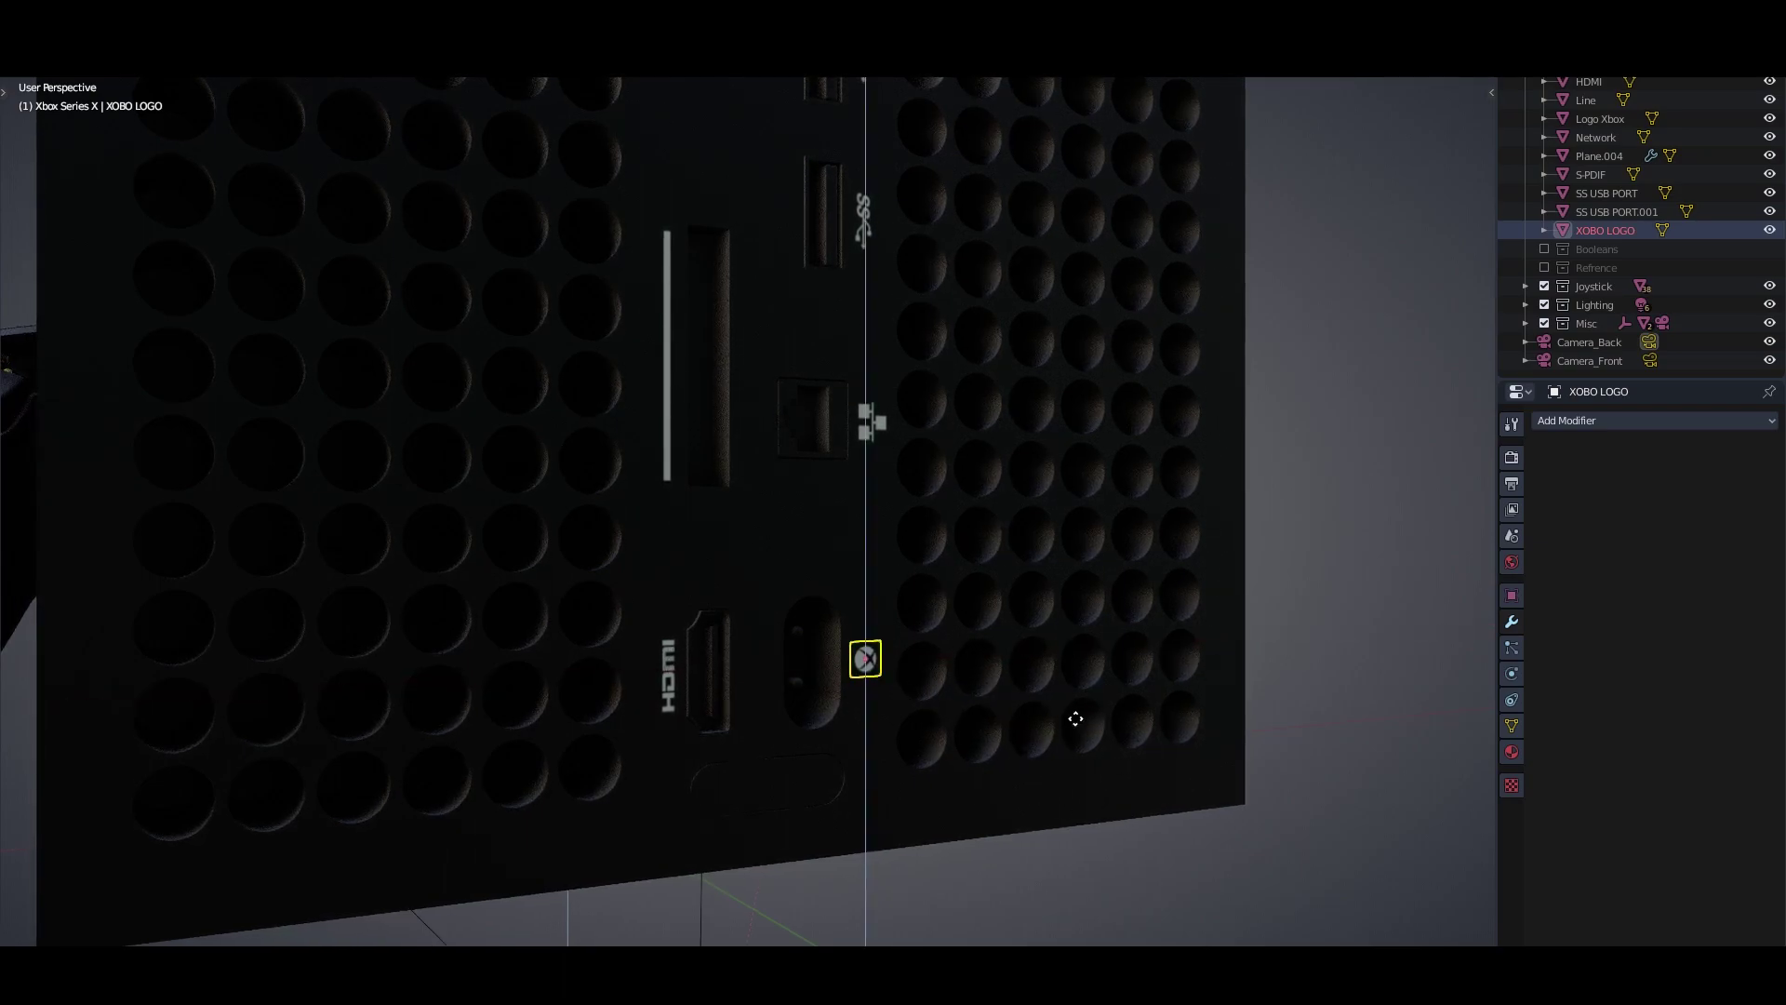
pyautogui.click(1085, 724)
pyautogui.moveTo(1085, 724)
pyautogui.mouseDown(button='middle')
pyautogui.moveTo(1236, 607)
pyautogui.moveTo(876, 662)
pyautogui.mouseUp(button='middle')
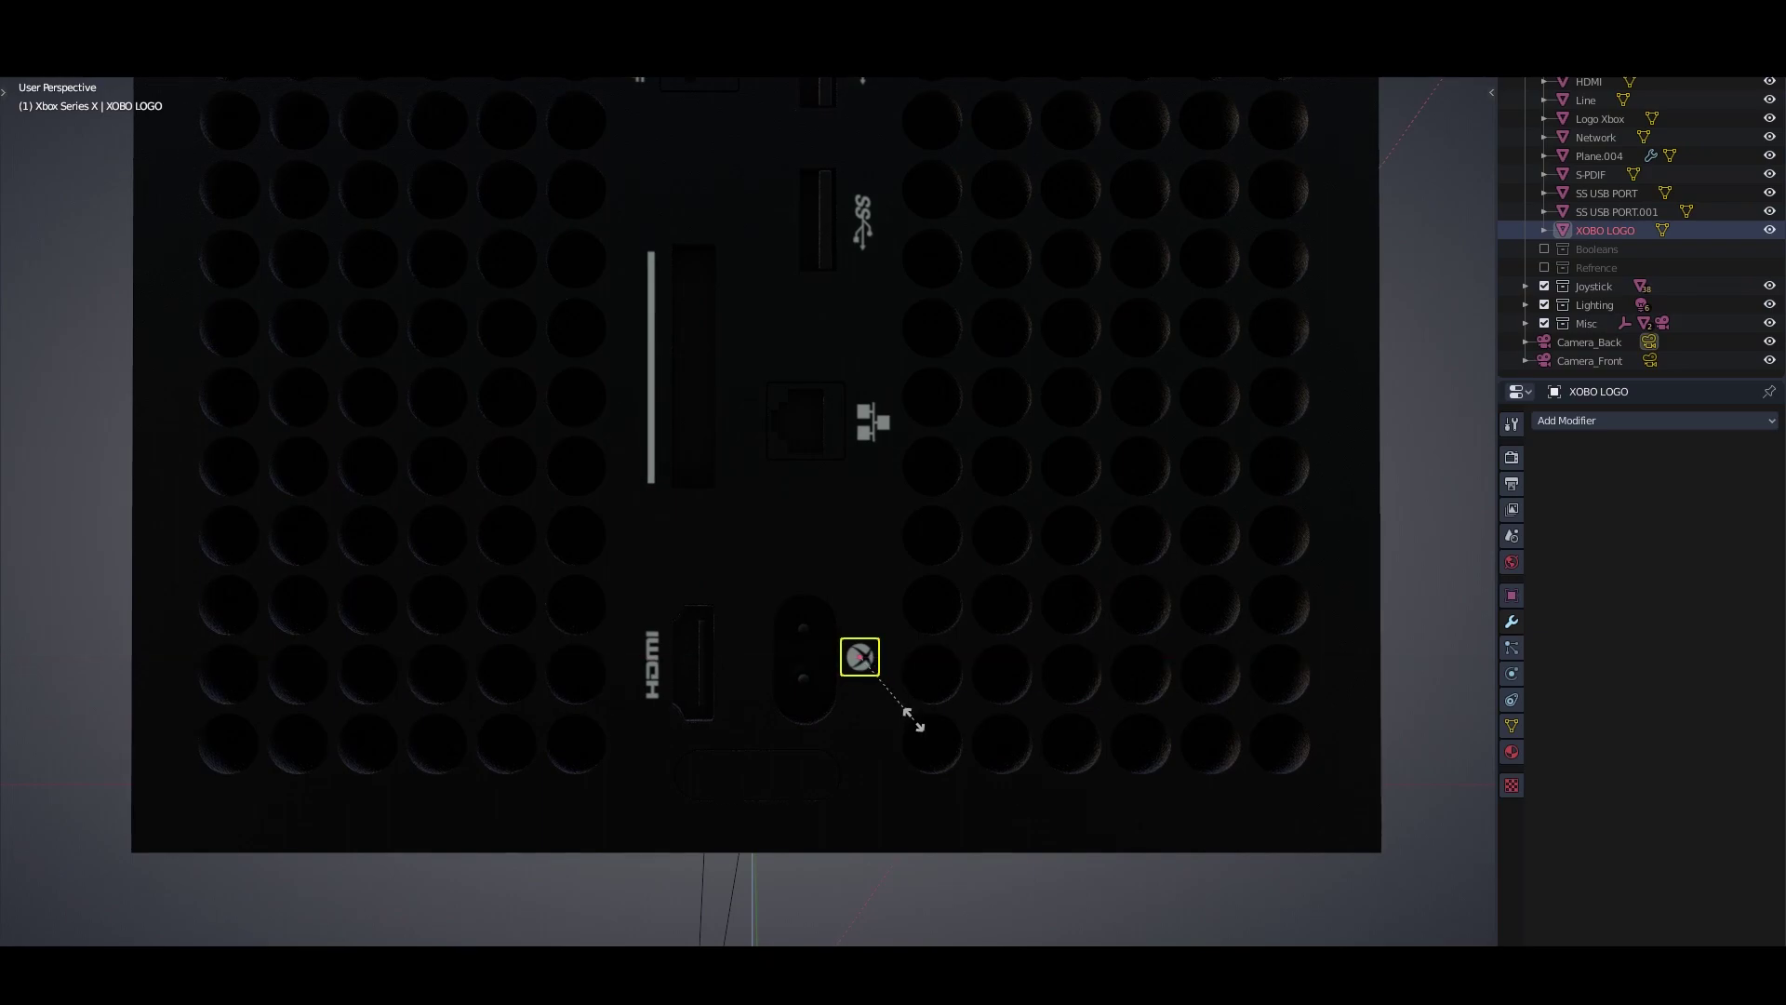
pyautogui.rightClick(914, 719)
pyautogui.moveTo(914, 719)
pyautogui.mouseDown(button='middle')
pyautogui.moveTo(1220, 594)
pyautogui.moveTo(880, 645)
pyautogui.moveTo(995, 545)
pyautogui.moveTo(965, 541)
pyautogui.moveTo(928, 460)
pyautogui.moveTo(89, 77)
pyautogui.mouseUp(button='middle')
pyautogui.press('g')
pyautogui.press('z')
pyautogui.rightClick(864, 649)
pyautogui.click(89, 76)
pyautogui.moveTo(68, 262)
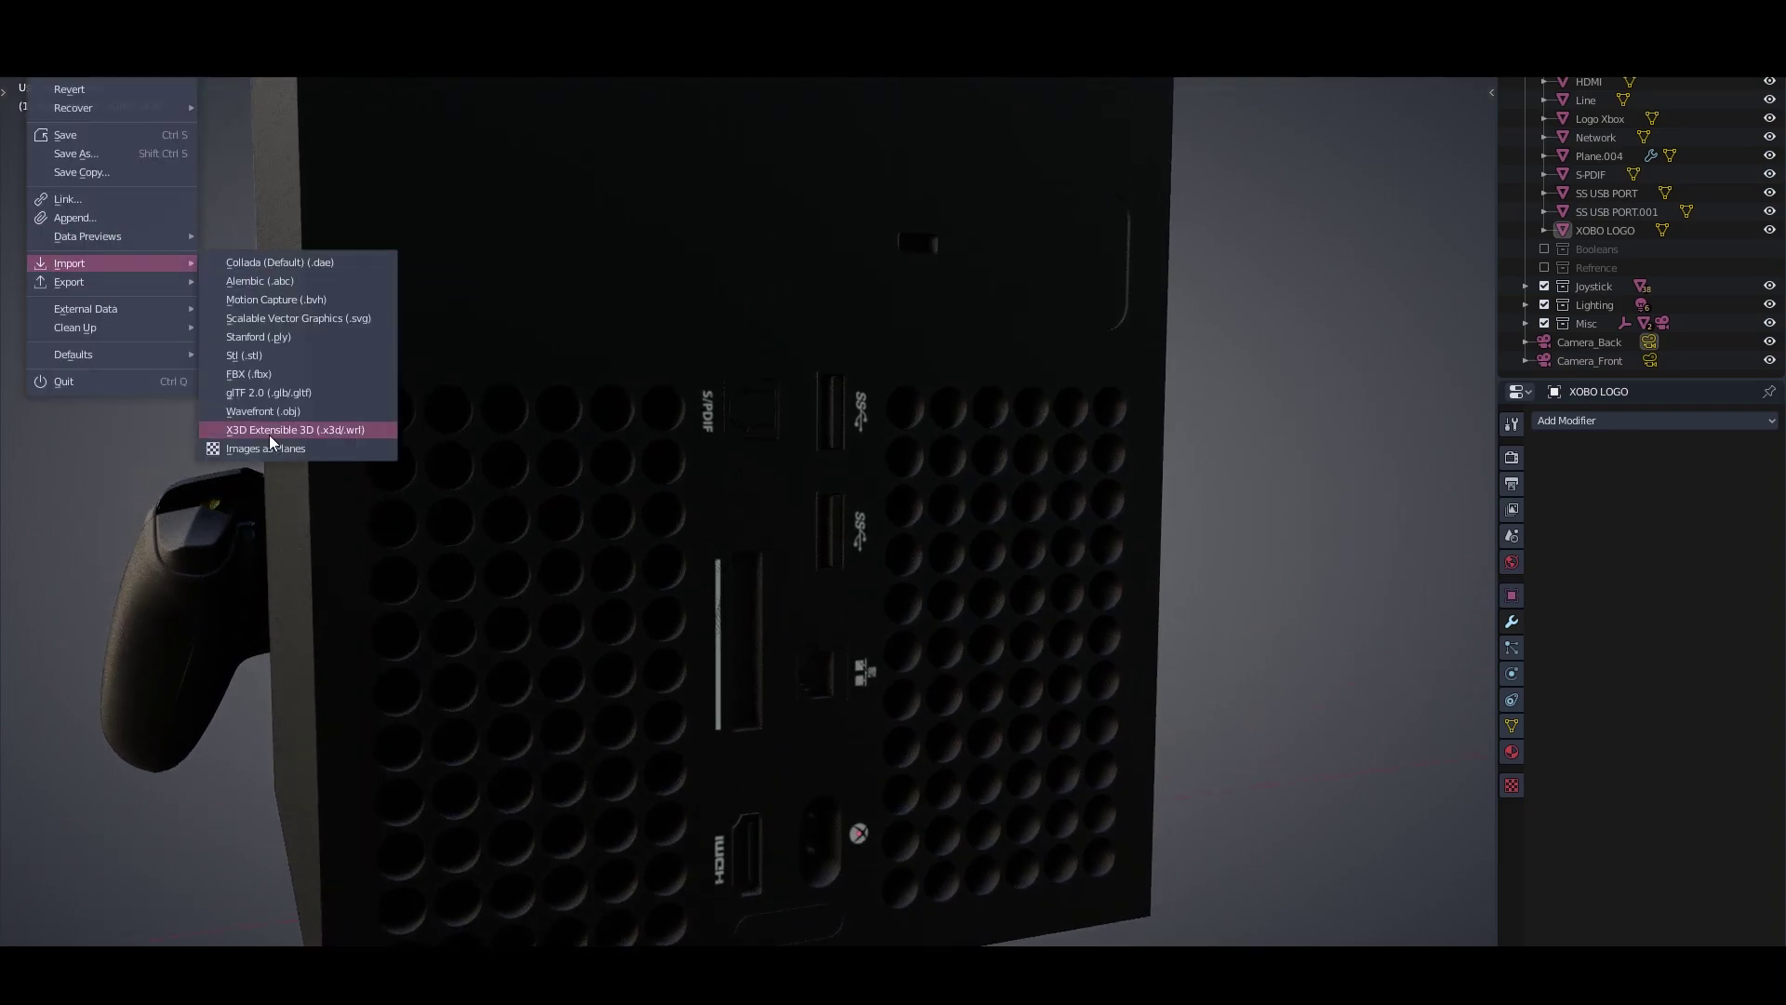
pyautogui.click(359, 439)
pyautogui.doubleClick(1012, 181)
pyautogui.press('r')
pyautogui.press('x')
pyautogui.press('9')
pyautogui.press('0')
pyautogui.press('Return')
pyautogui.press('s')
pyautogui.click(1029, 570)
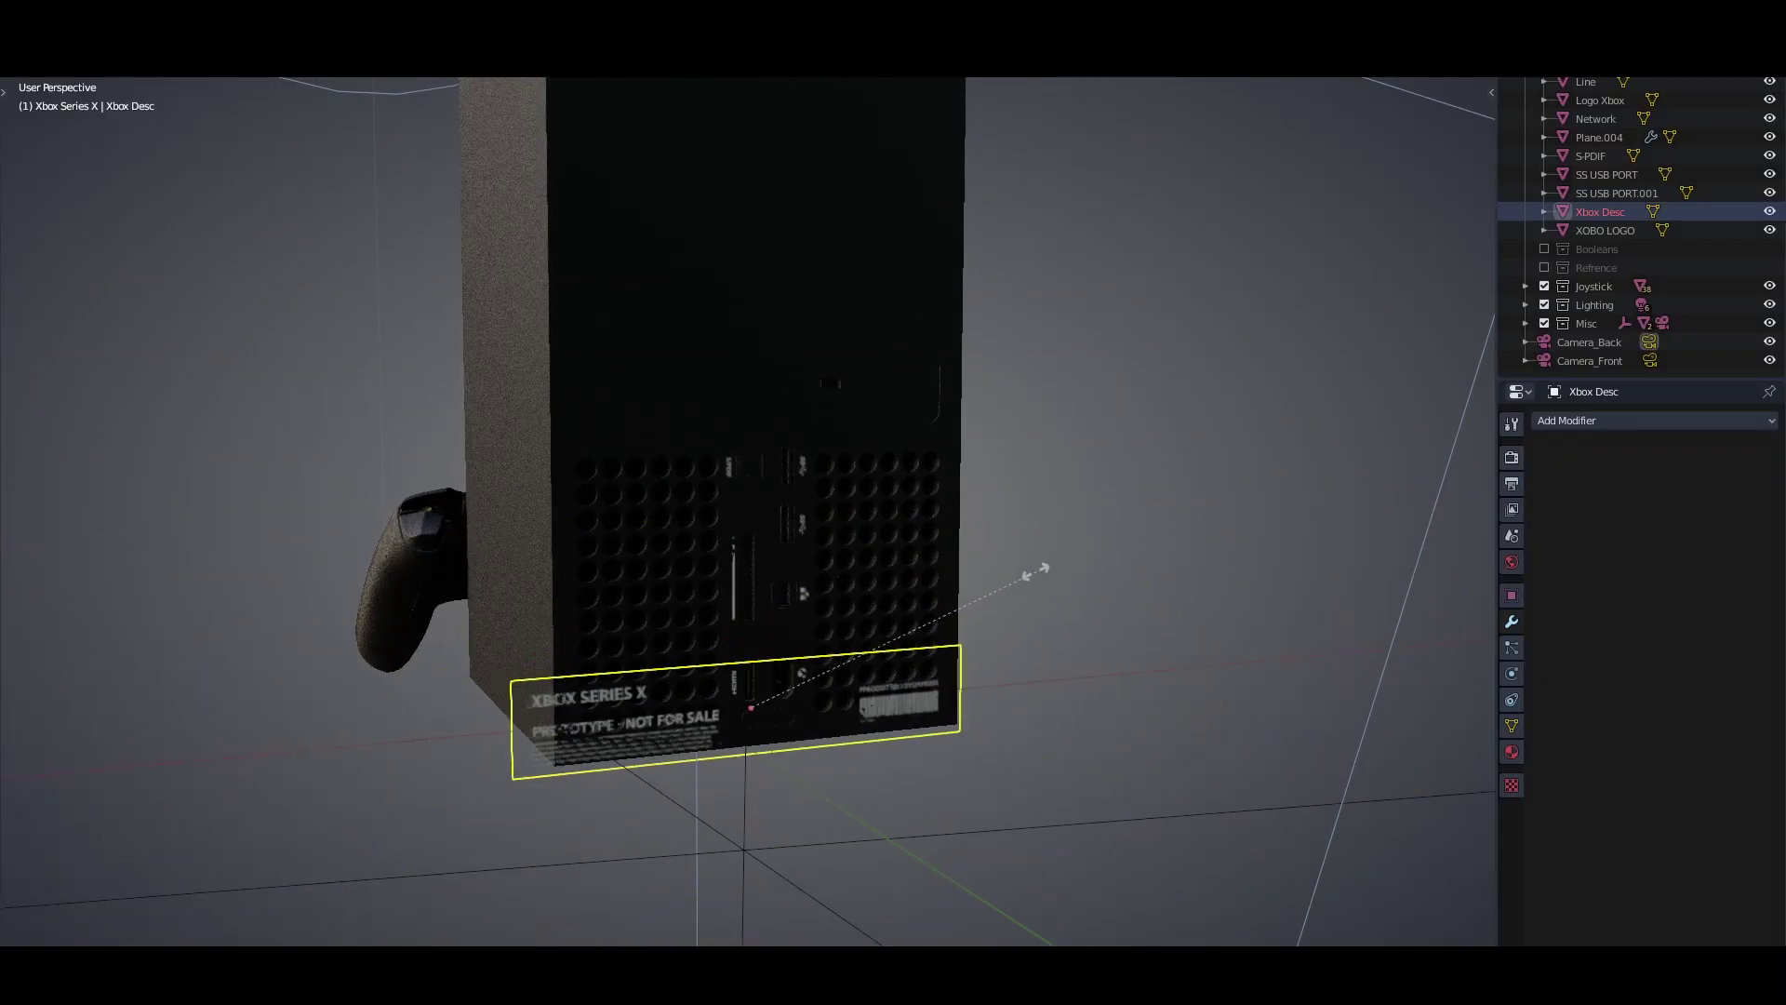
pyautogui.press('g')
pyautogui.click(1036, 271)
pyautogui.scroll(2, 1066, 366)
pyautogui.moveTo(1064, 360)
pyautogui.mouseDown(button='middle')
pyautogui.moveTo(604, 285)
pyautogui.moveTo(455, 365)
pyautogui.mouseUp(button='middle')
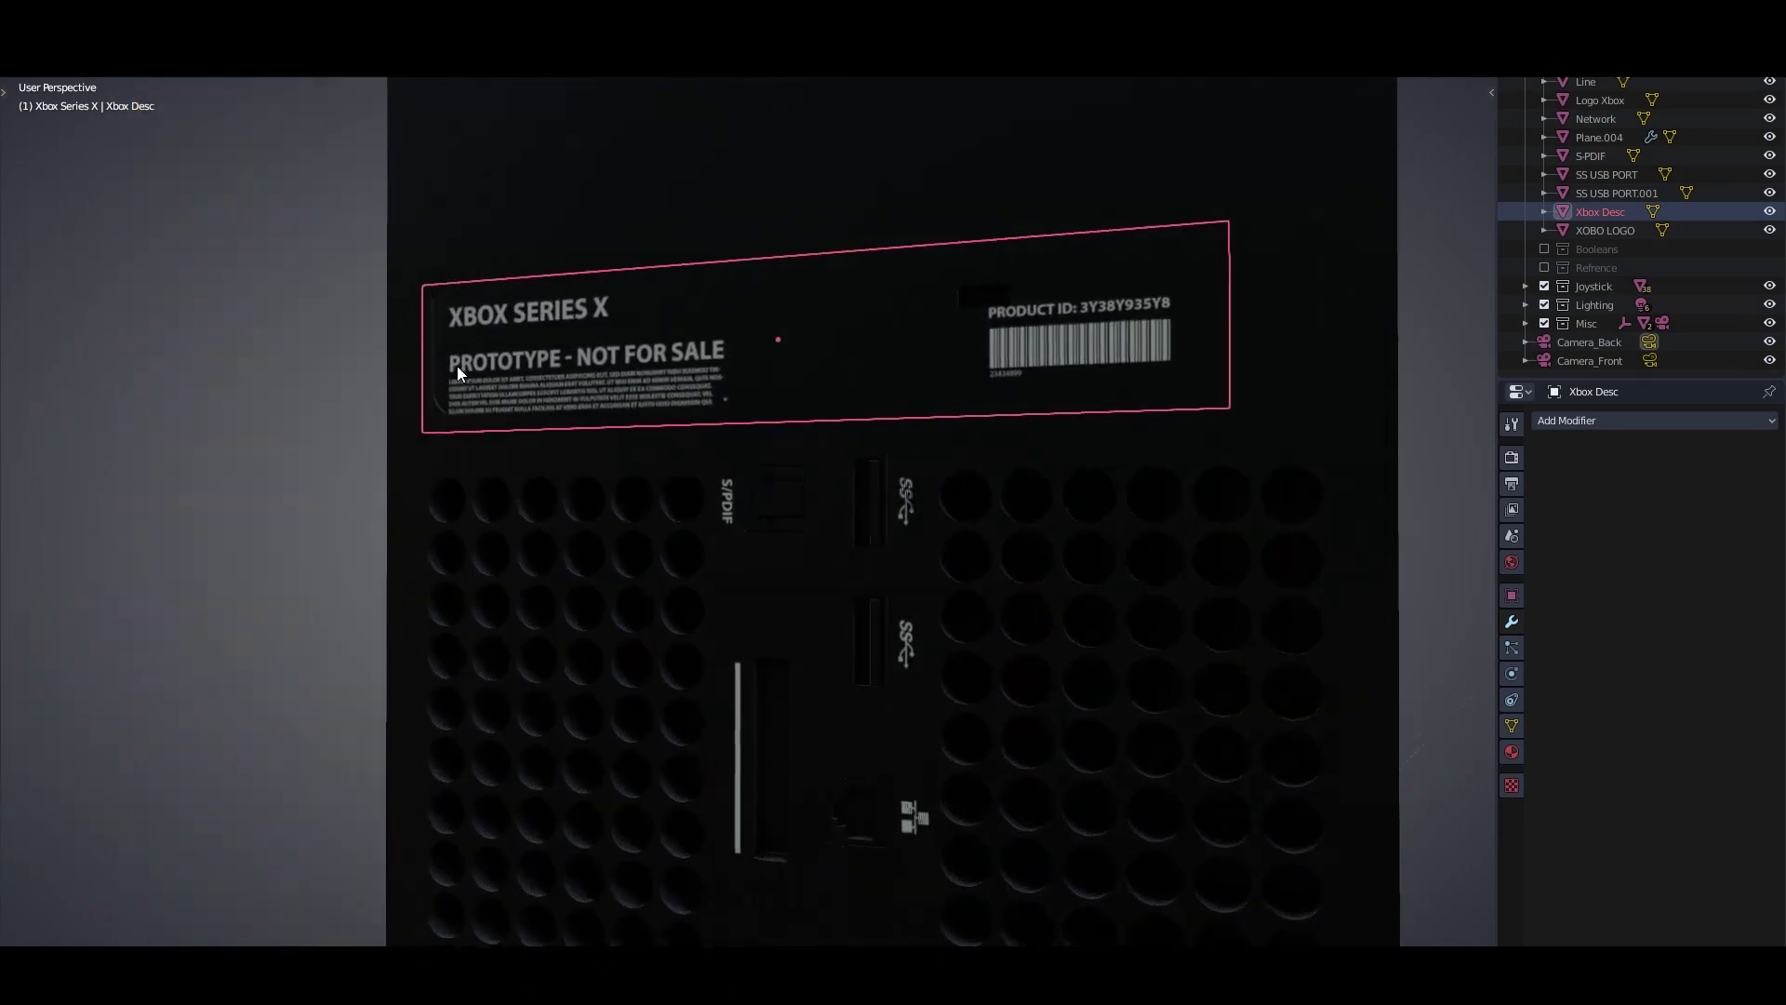
pyautogui.press('Tab')
pyautogui.press('g')
pyautogui.press('z')
pyautogui.press('x')
pyautogui.press('z')
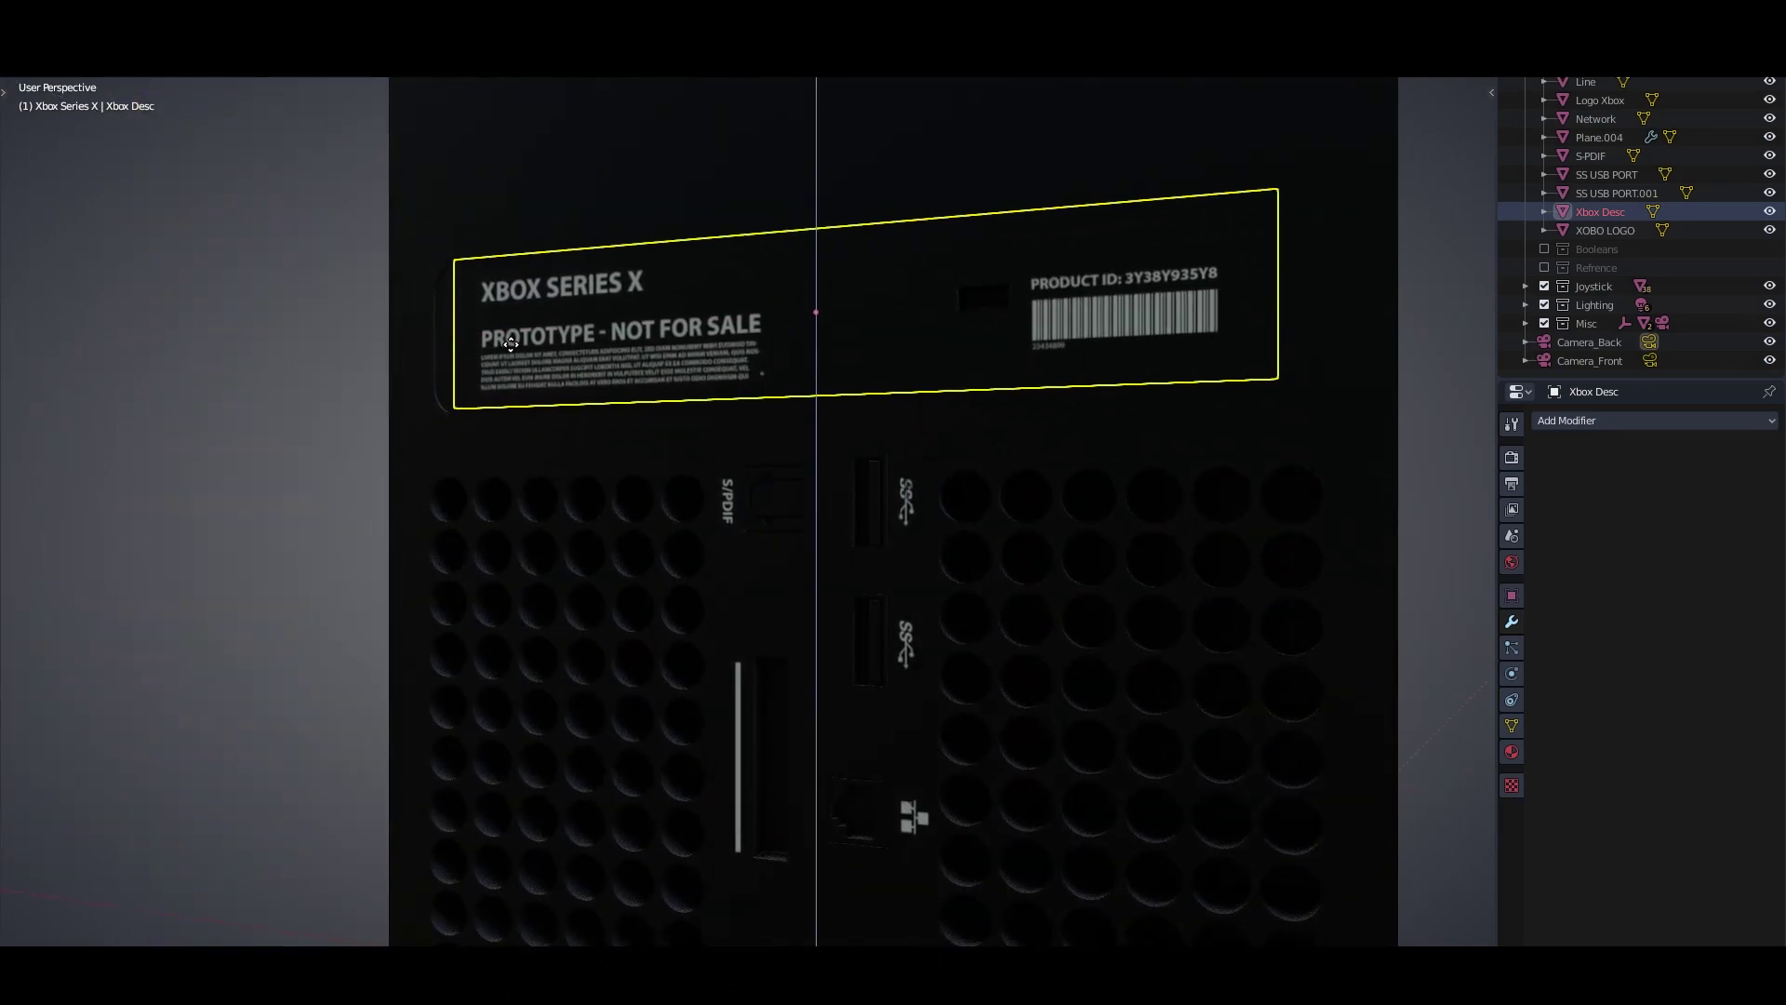
pyautogui.click(512, 343)
pyautogui.moveTo(511, 350)
pyautogui.mouseDown(button='middle')
pyautogui.moveTo(666, 400)
pyautogui.moveTo(705, 372)
pyautogui.moveTo(790, 371)
pyautogui.mouseUp(button='middle')
pyautogui.press('Tab')
pyautogui.press('g')
pyautogui.press('x')
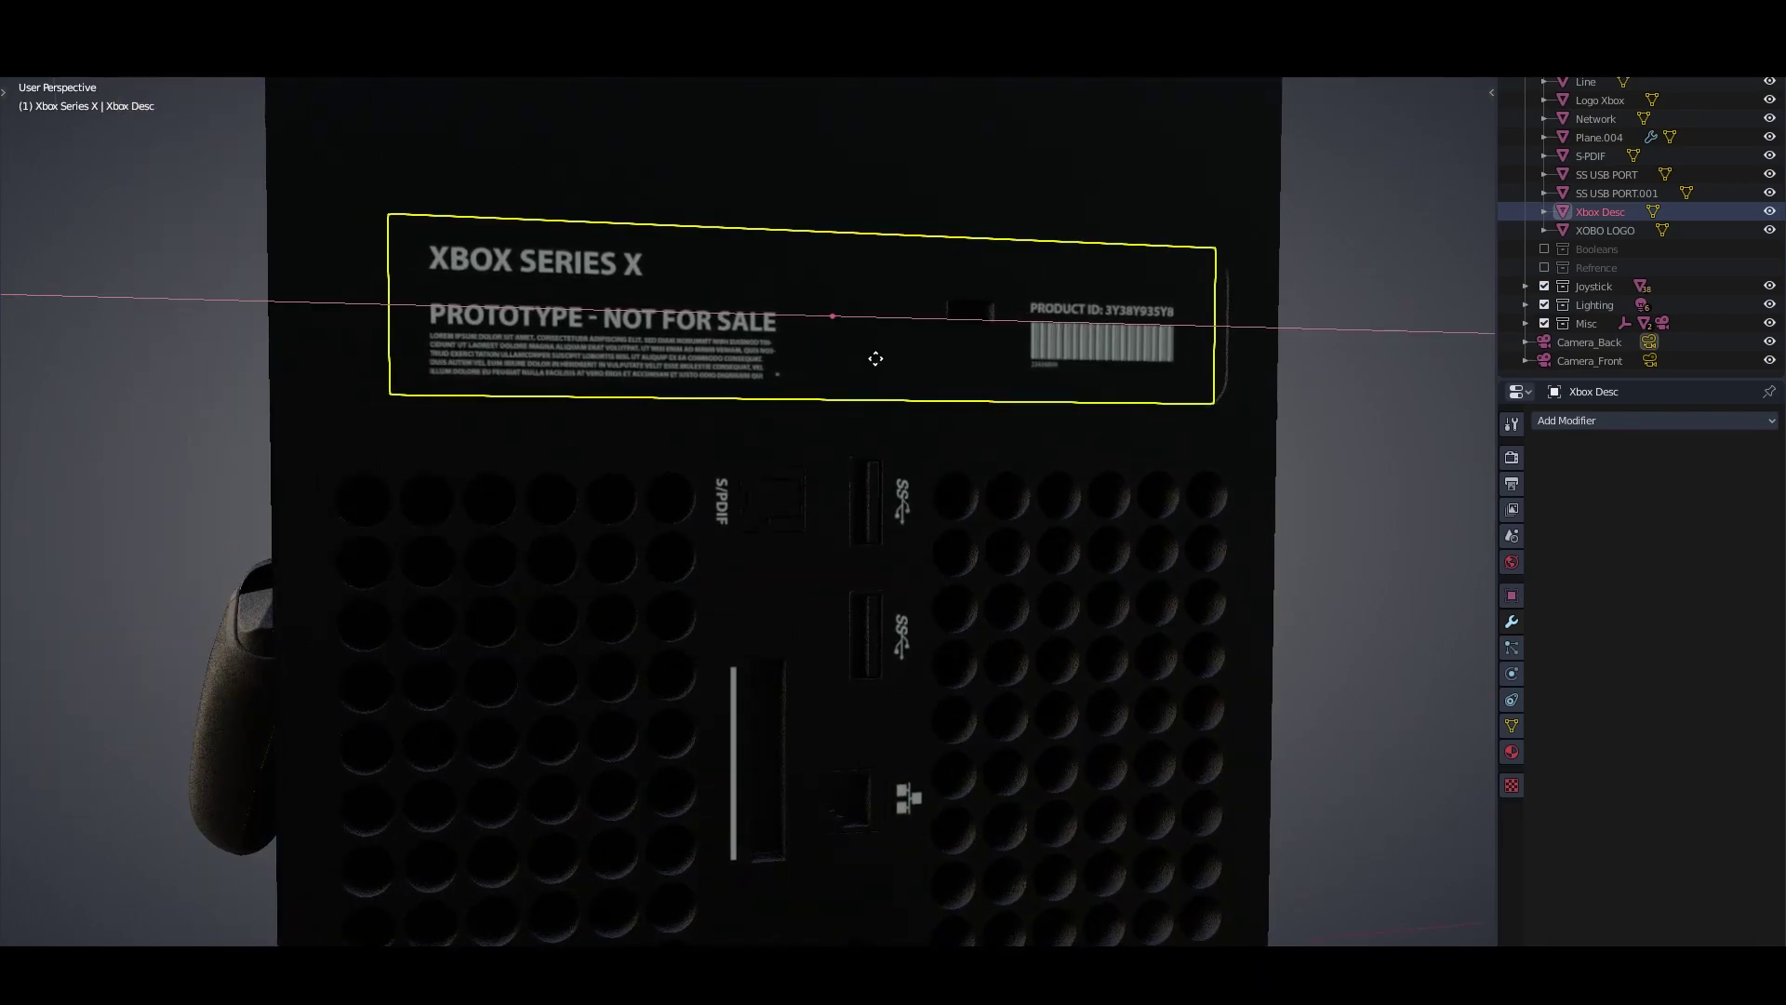
pyautogui.click(817, 367)
pyautogui.press('Tab')
pyautogui.click(1190, 426)
pyautogui.moveTo(1190, 426)
pyautogui.mouseDown(button='middle')
pyautogui.moveTo(1235, 338)
pyautogui.moveTo(1172, 400)
pyautogui.moveTo(807, 236)
pyautogui.moveTo(1096, 391)
pyautogui.mouseUp(button='middle')
pyautogui.scroll(3, 1000, 466)
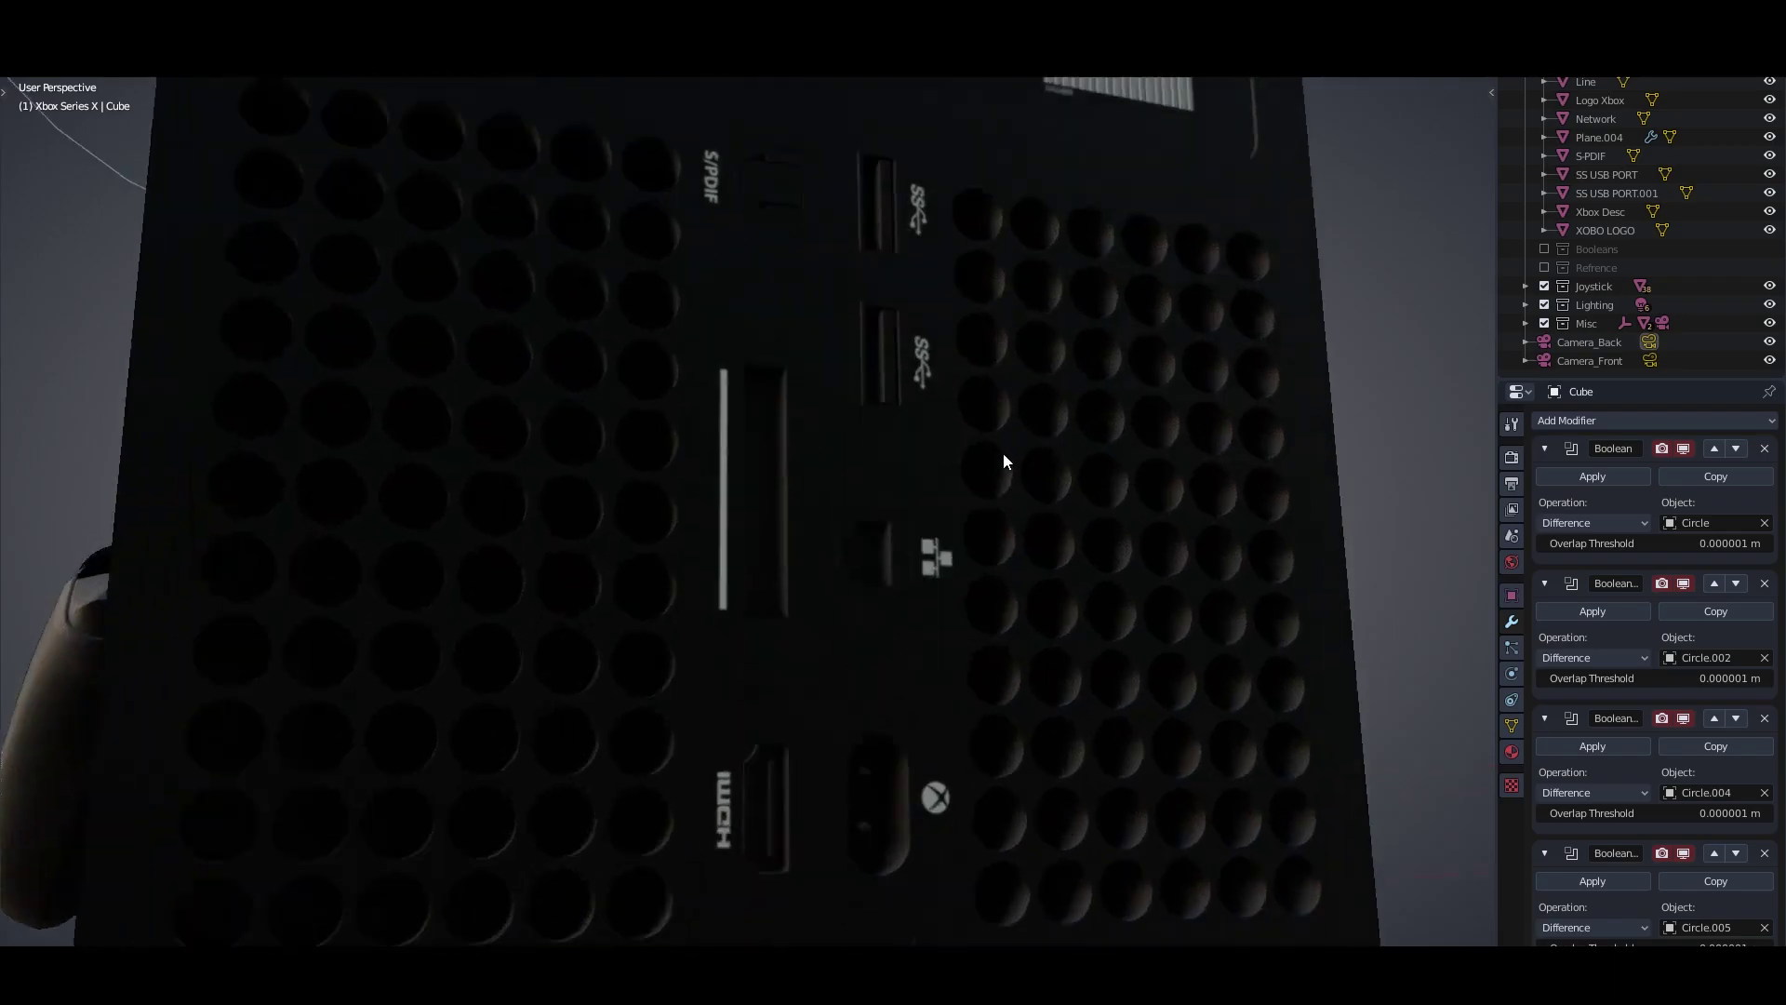
pyautogui.scroll(2, 878, 436)
pyautogui.scroll(2, 848, 500)
pyautogui.click(848, 499)
pyautogui.moveTo(848, 499)
pyautogui.mouseDown(button='middle')
pyautogui.moveTo(839, 388)
pyautogui.moveTo(857, 438)
pyautogui.moveTo(777, 292)
pyautogui.moveTo(700, 428)
pyautogui.moveTo(672, 582)
pyautogui.moveTo(578, 410)
pyautogui.moveTo(739, 466)
pyautogui.moveTo(830, 428)
pyautogui.moveTo(646, 450)
pyautogui.moveTo(738, 304)
pyautogui.moveTo(686, 741)
pyautogui.moveTo(856, 495)
pyautogui.mouseUp(button='middle')
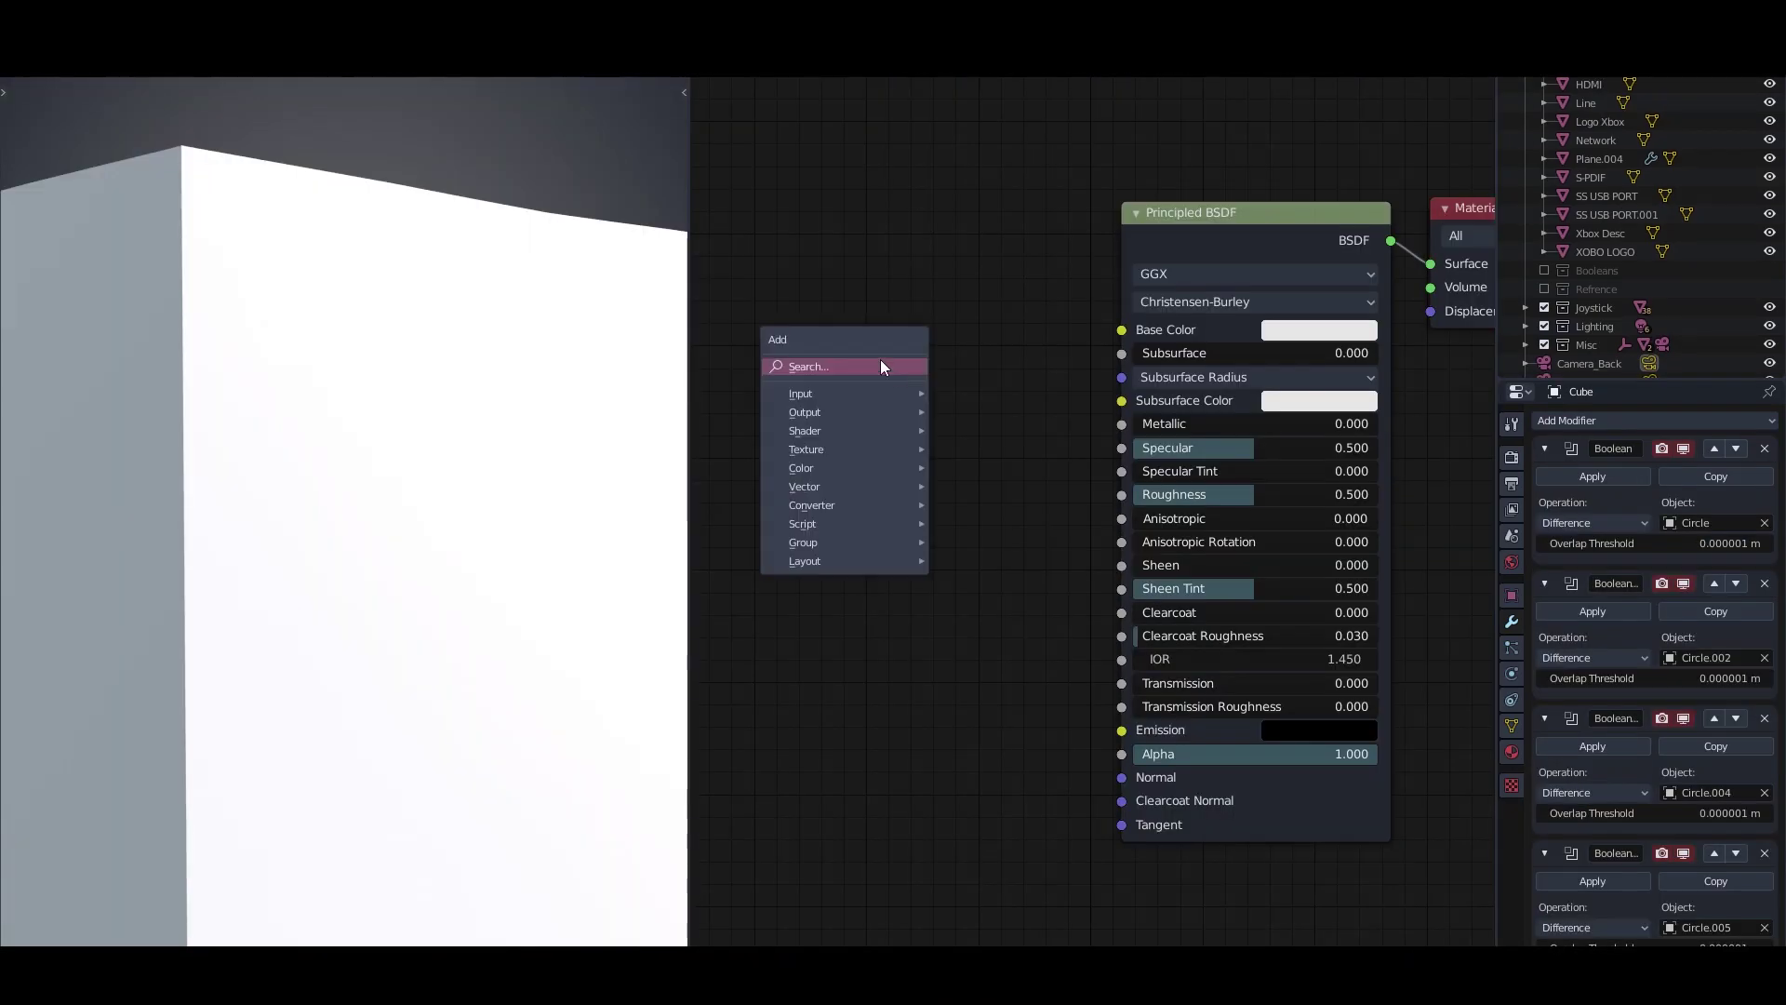
# Add a Noise Texture node fed by a Texture Coordinate node to the console material
pyautogui.click(880, 359)
pyautogui.write('noise')
pyautogui.press('Return')
pyautogui.scroll(-2, 978, 406)
pyautogui.click(979, 405)
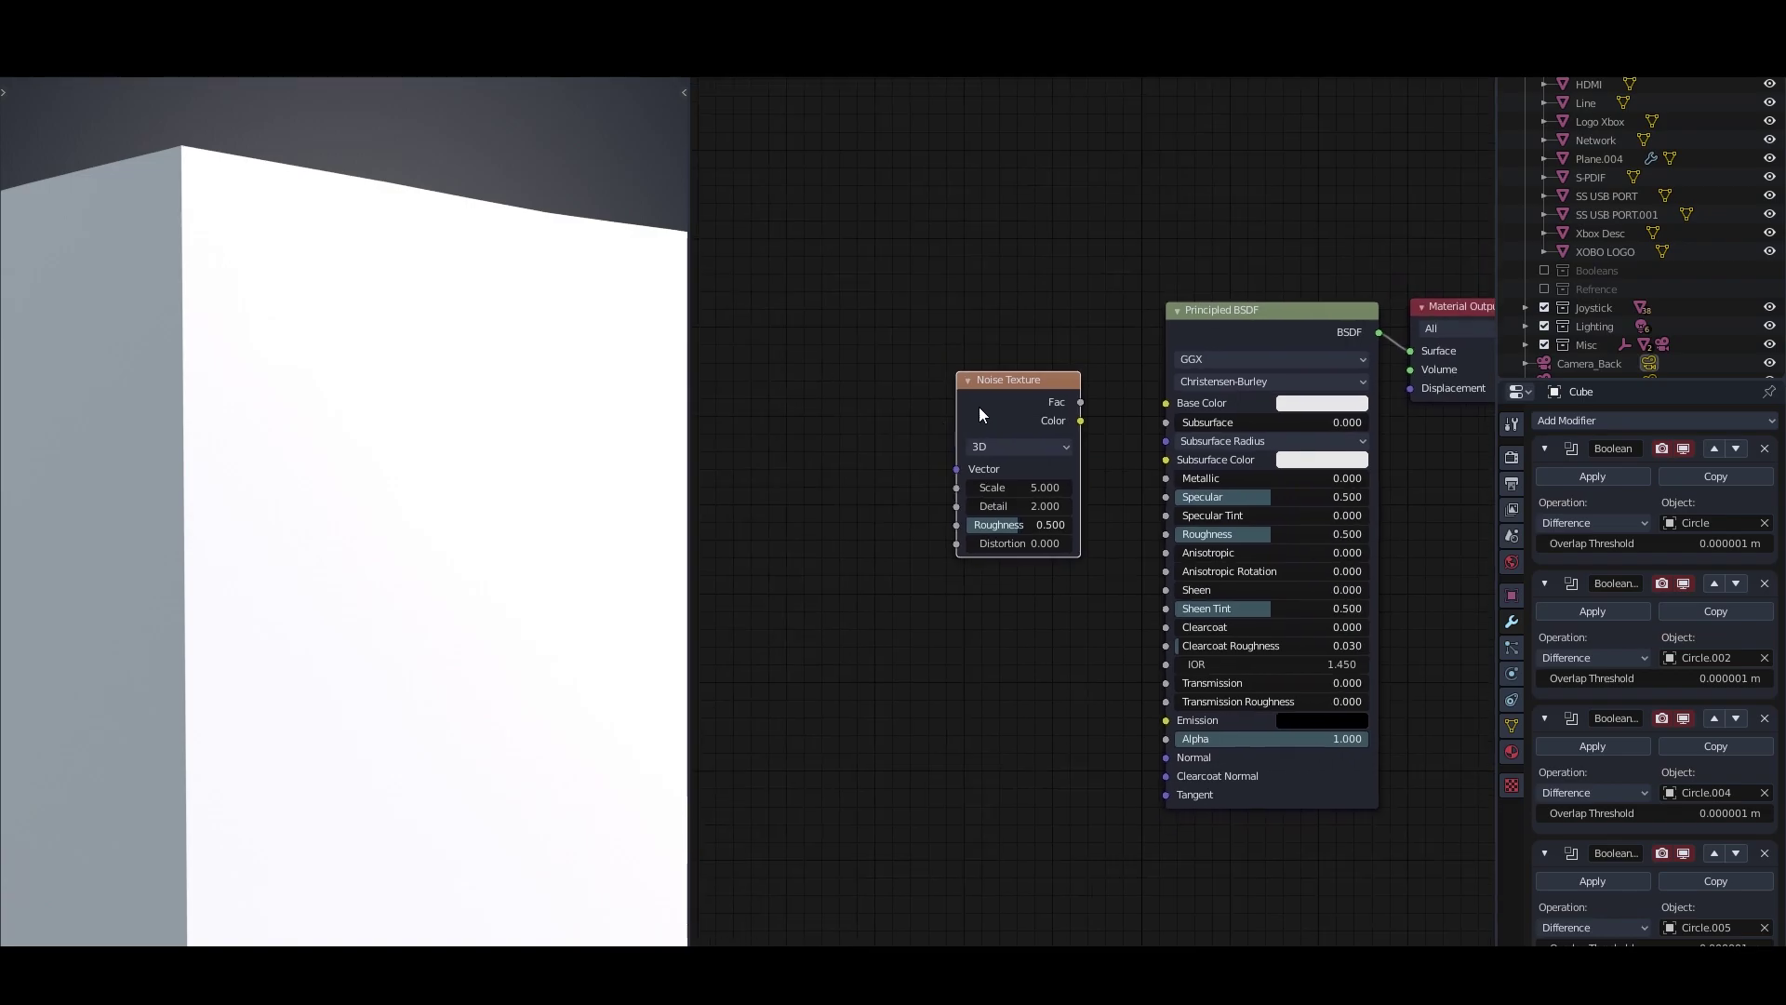
pyautogui.hotkey('shift', 'a')
pyautogui.click(1006, 392)
pyautogui.write('texture coordinate')
pyautogui.press('Return')
pyautogui.click(874, 490)
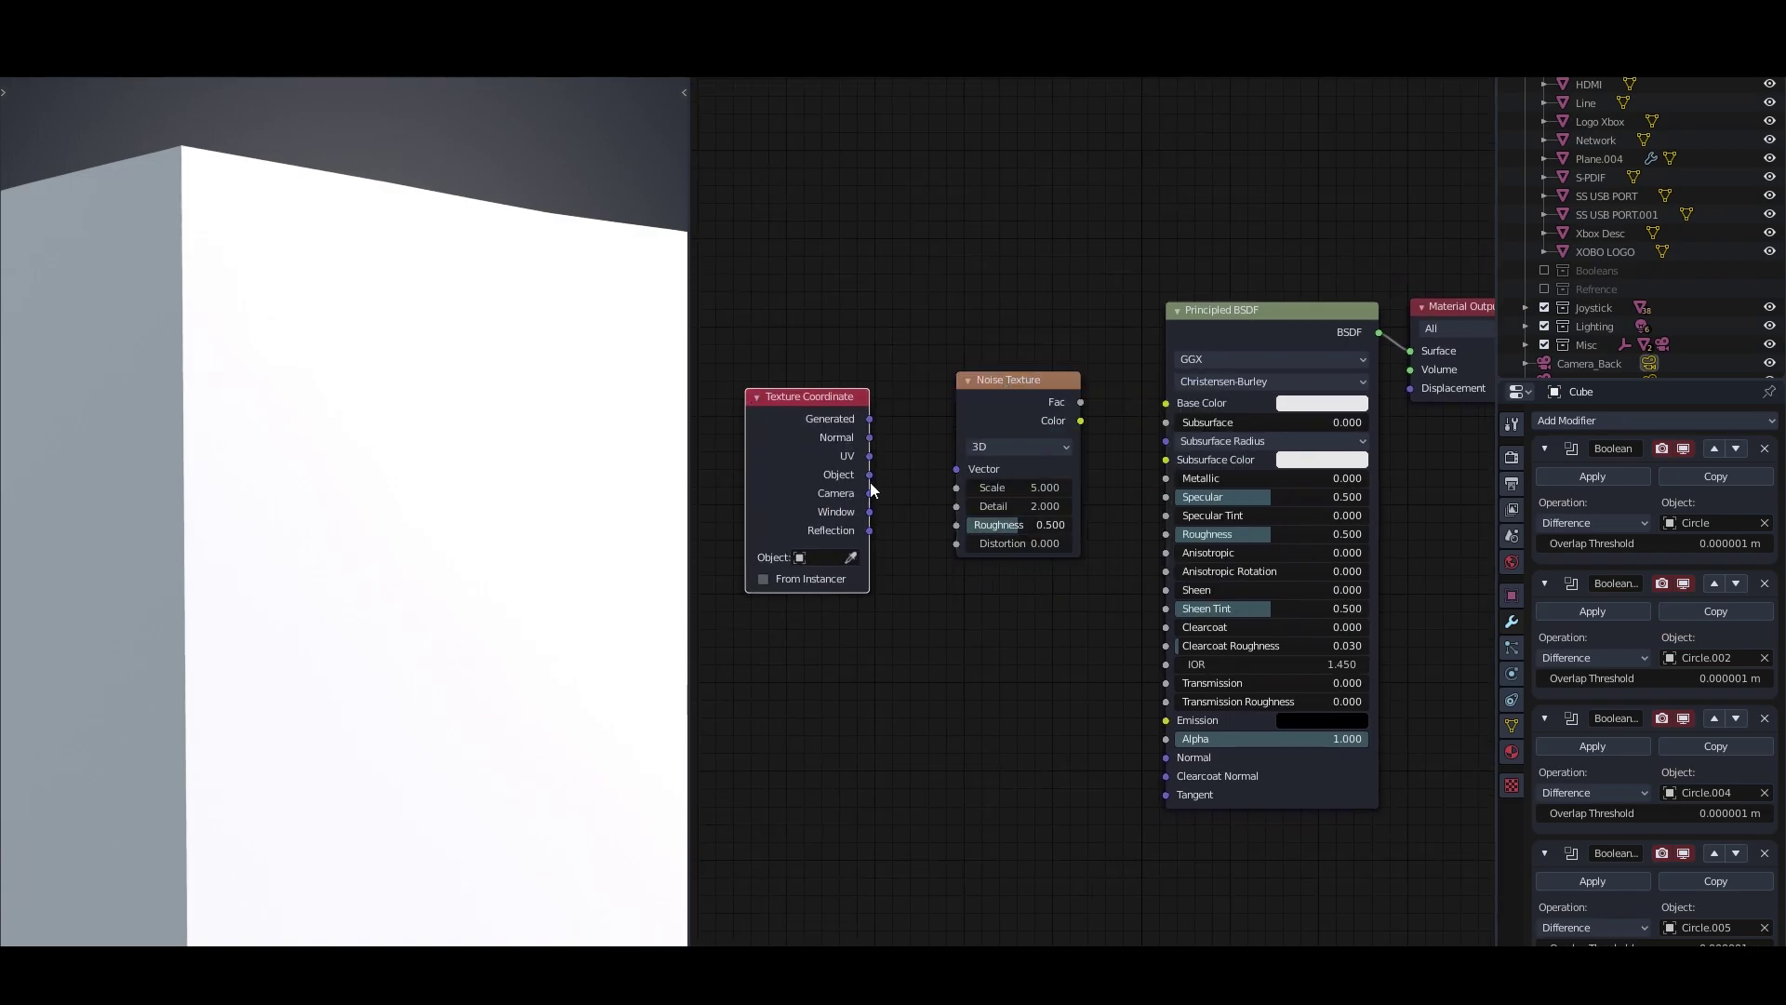
# Set the noise Scale to 1200 and Distortion to 4, and tidy the nodes up-left
pyautogui.keyDown('ctrl'); pyautogui.keyDown('shift'); pyautogui.click(1014, 402); pyautogui.keyUp('shift'); pyautogui.keyUp('ctrl')
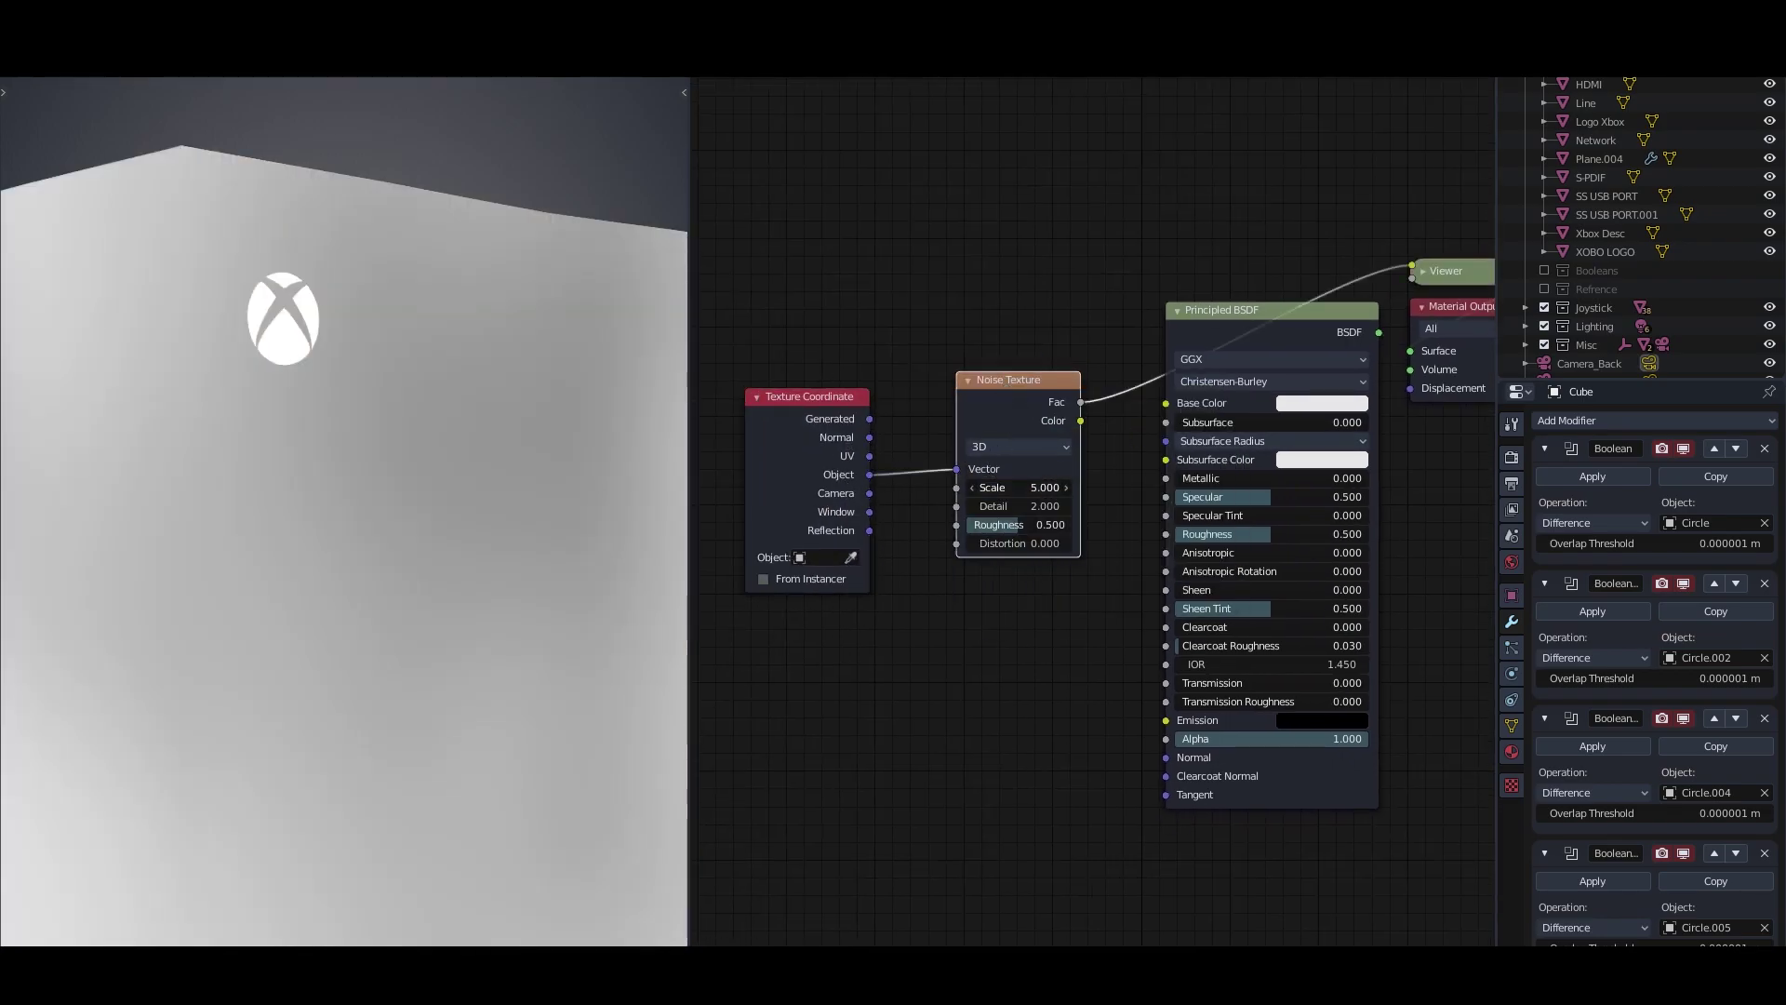
pyautogui.doubleClick(998, 486)
pyautogui.write('12')
pyautogui.press('Return')
pyautogui.write('16')
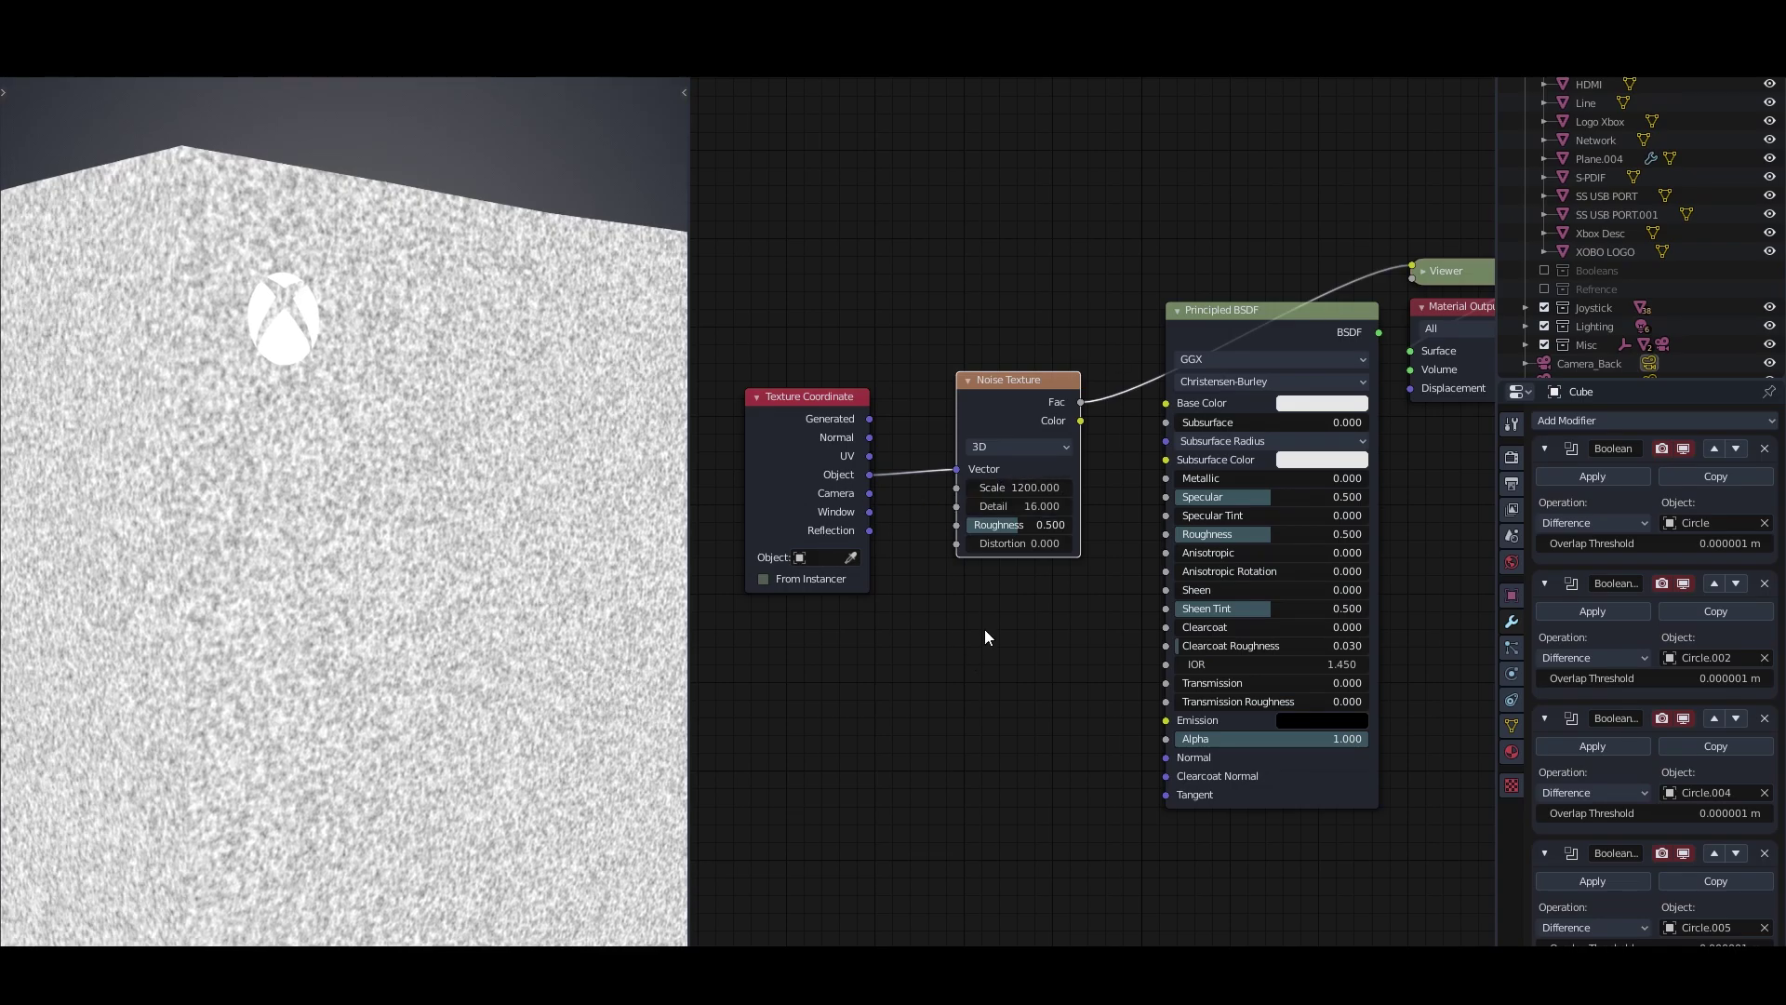
pyautogui.moveTo(1034, 550); pyautogui.dragTo(1070, 551)
pyautogui.moveTo(516, 294); pyautogui.dragTo(521, 354, button='middle')
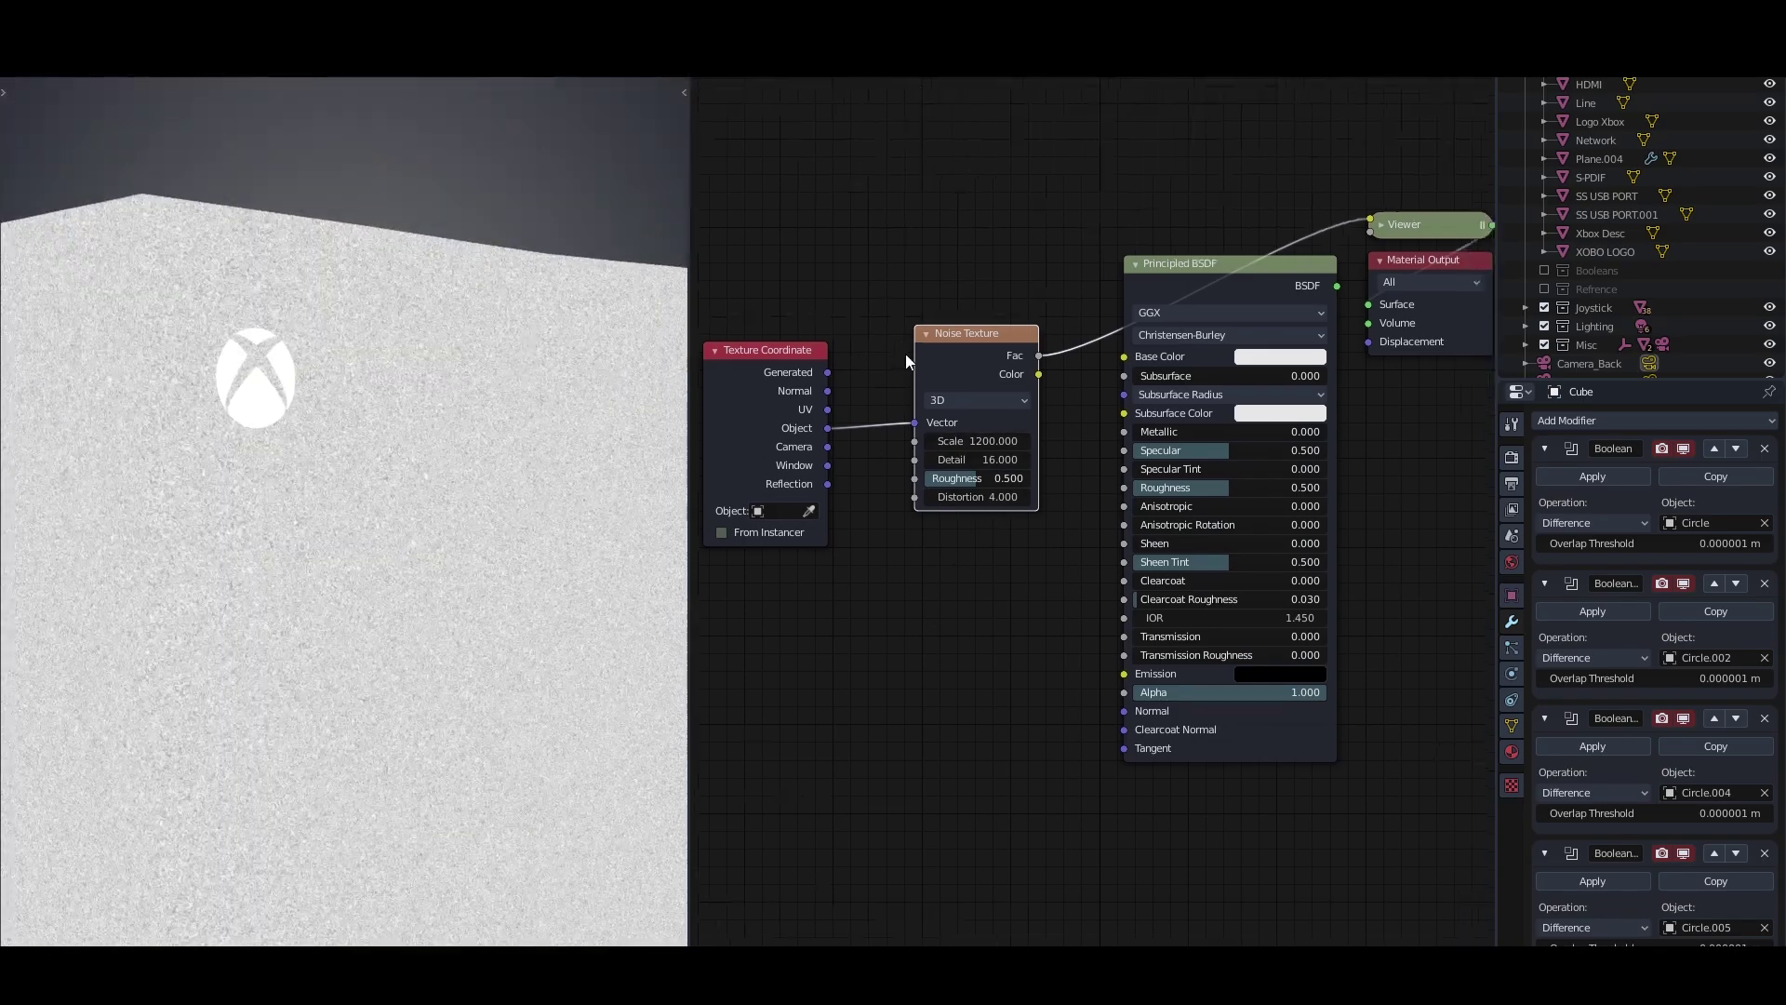
pyautogui.scroll(-2, 906, 354)
pyautogui.moveTo(845, 573); pyautogui.dragTo(730, 507)
# Add ColorRamp, Mix and Value nodes and arrange them beside the shader
pyautogui.hotkey('shift', 'a')
pyautogui.click(878, 507)
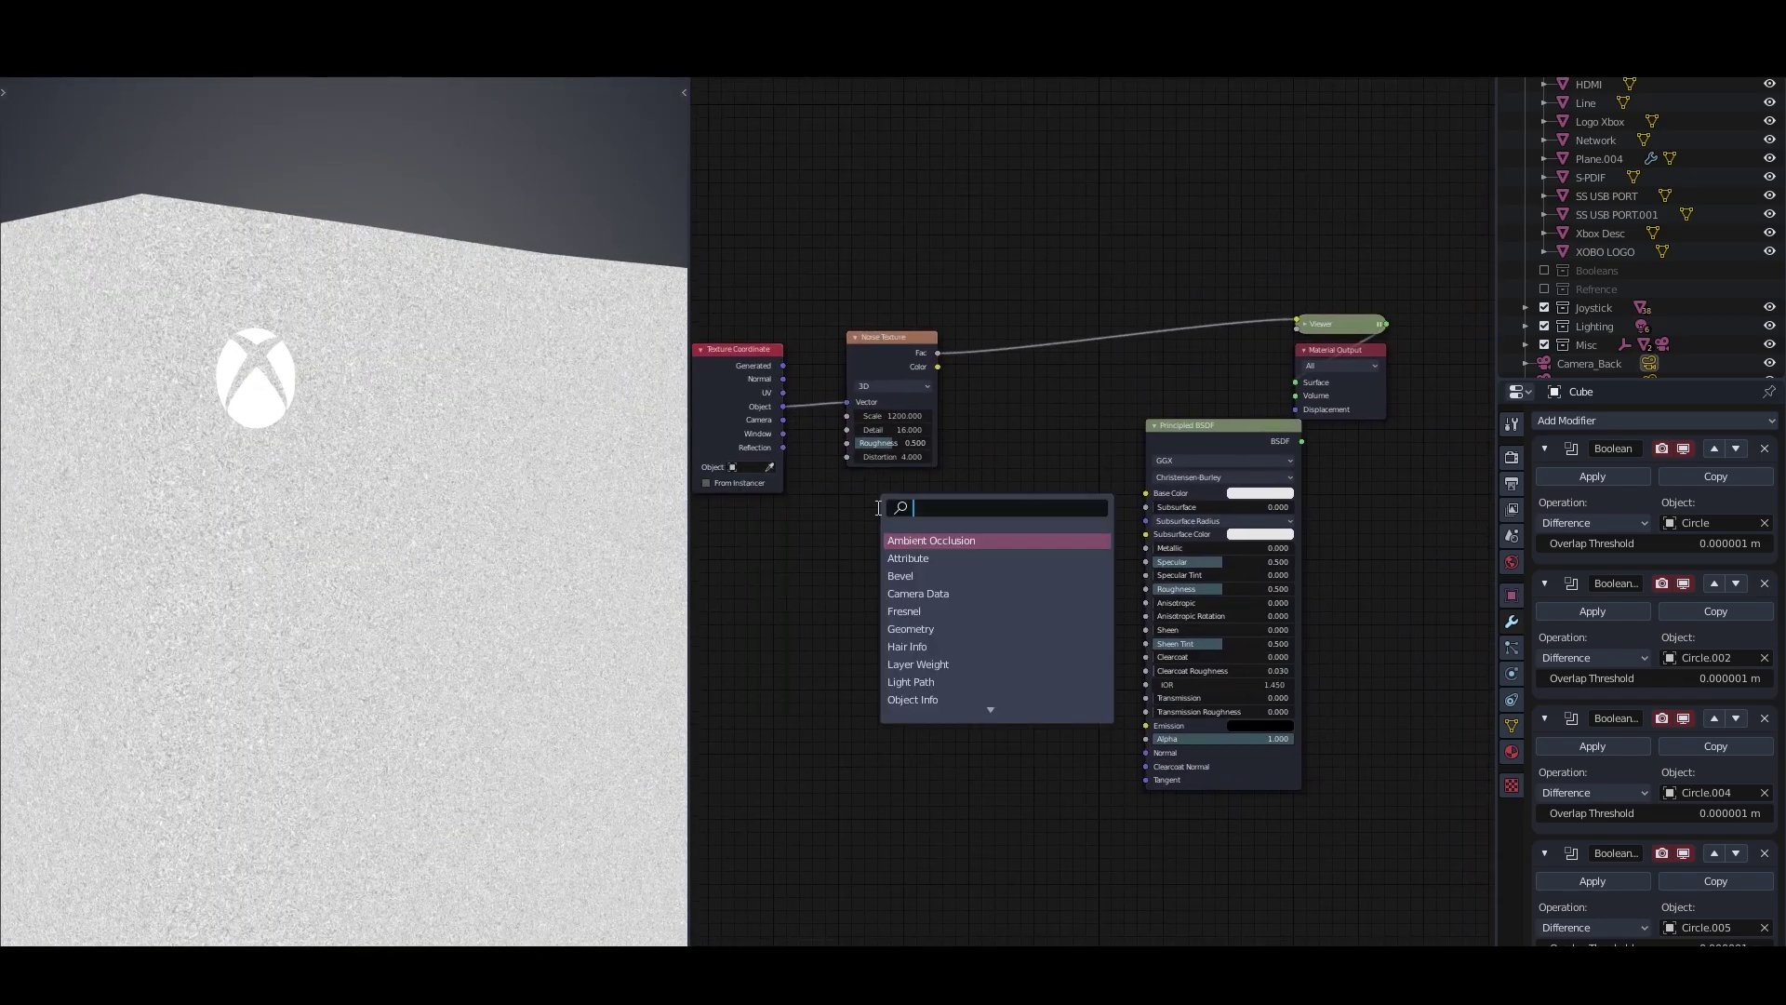
pyautogui.write('co')
pyautogui.click(913, 594)
pyautogui.hotkey('shift', 'a')
pyautogui.write('mix')
pyautogui.press('Return')
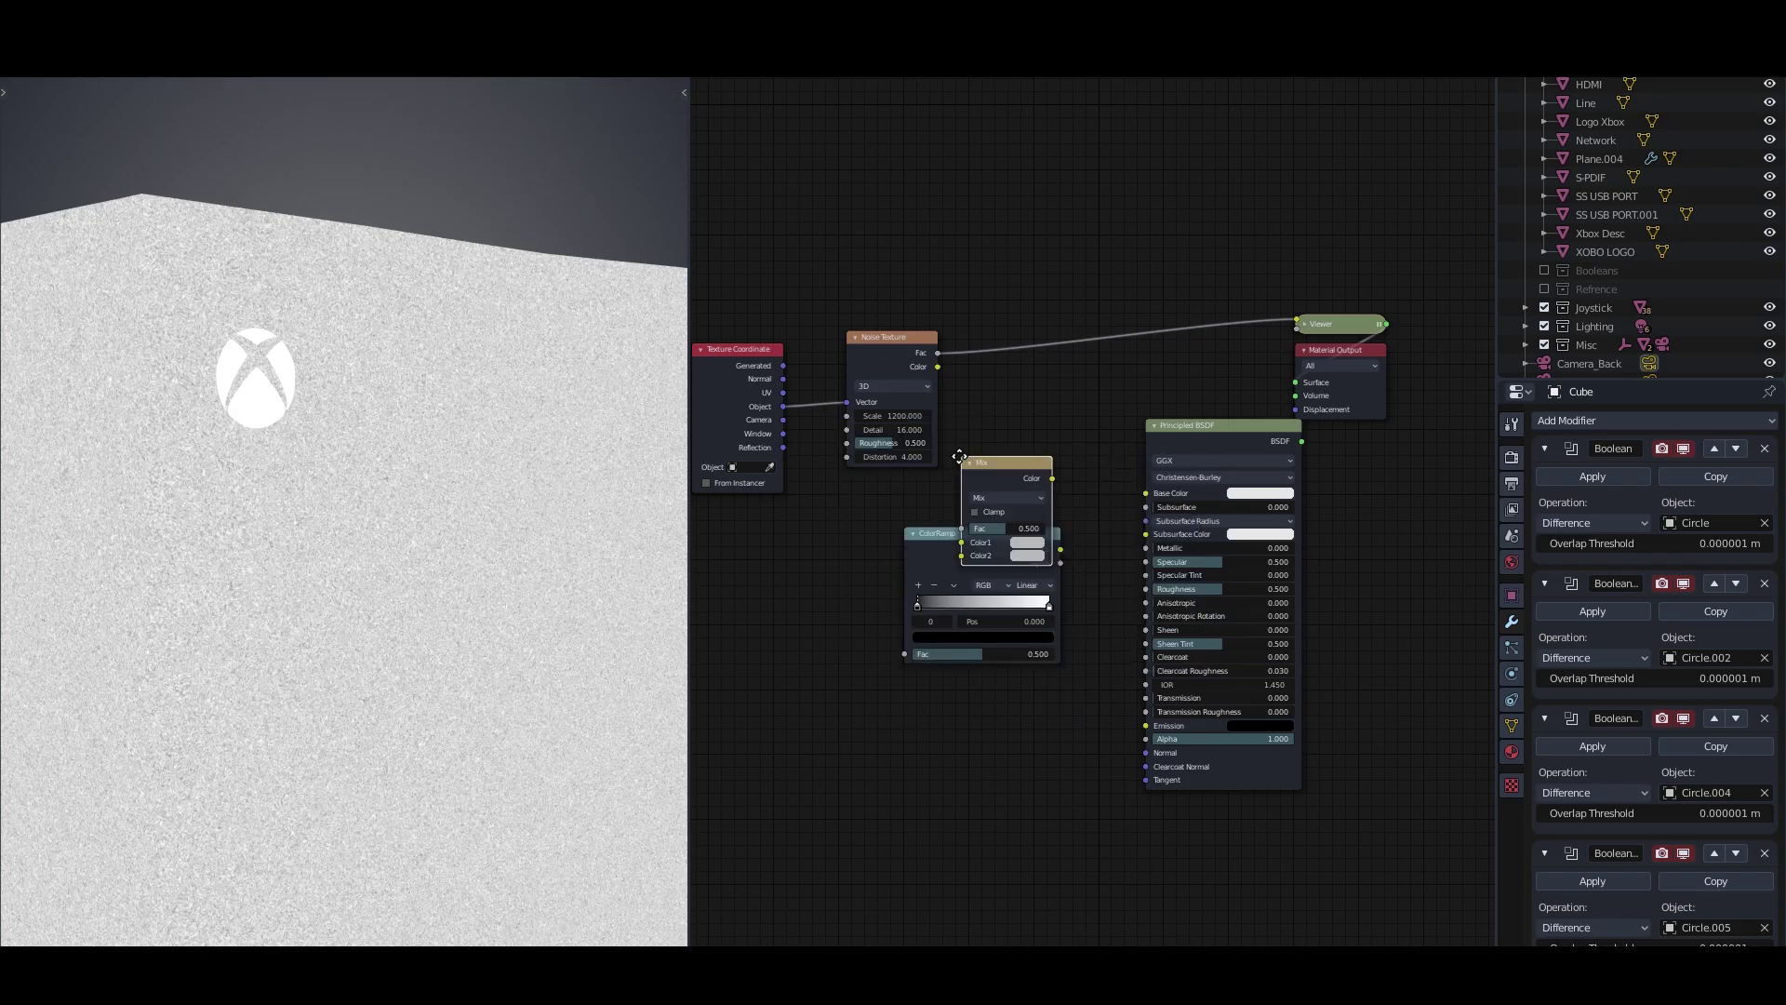
pyautogui.hotkey('shift', 'a')
pyautogui.write('value')
pyautogui.press('Return')
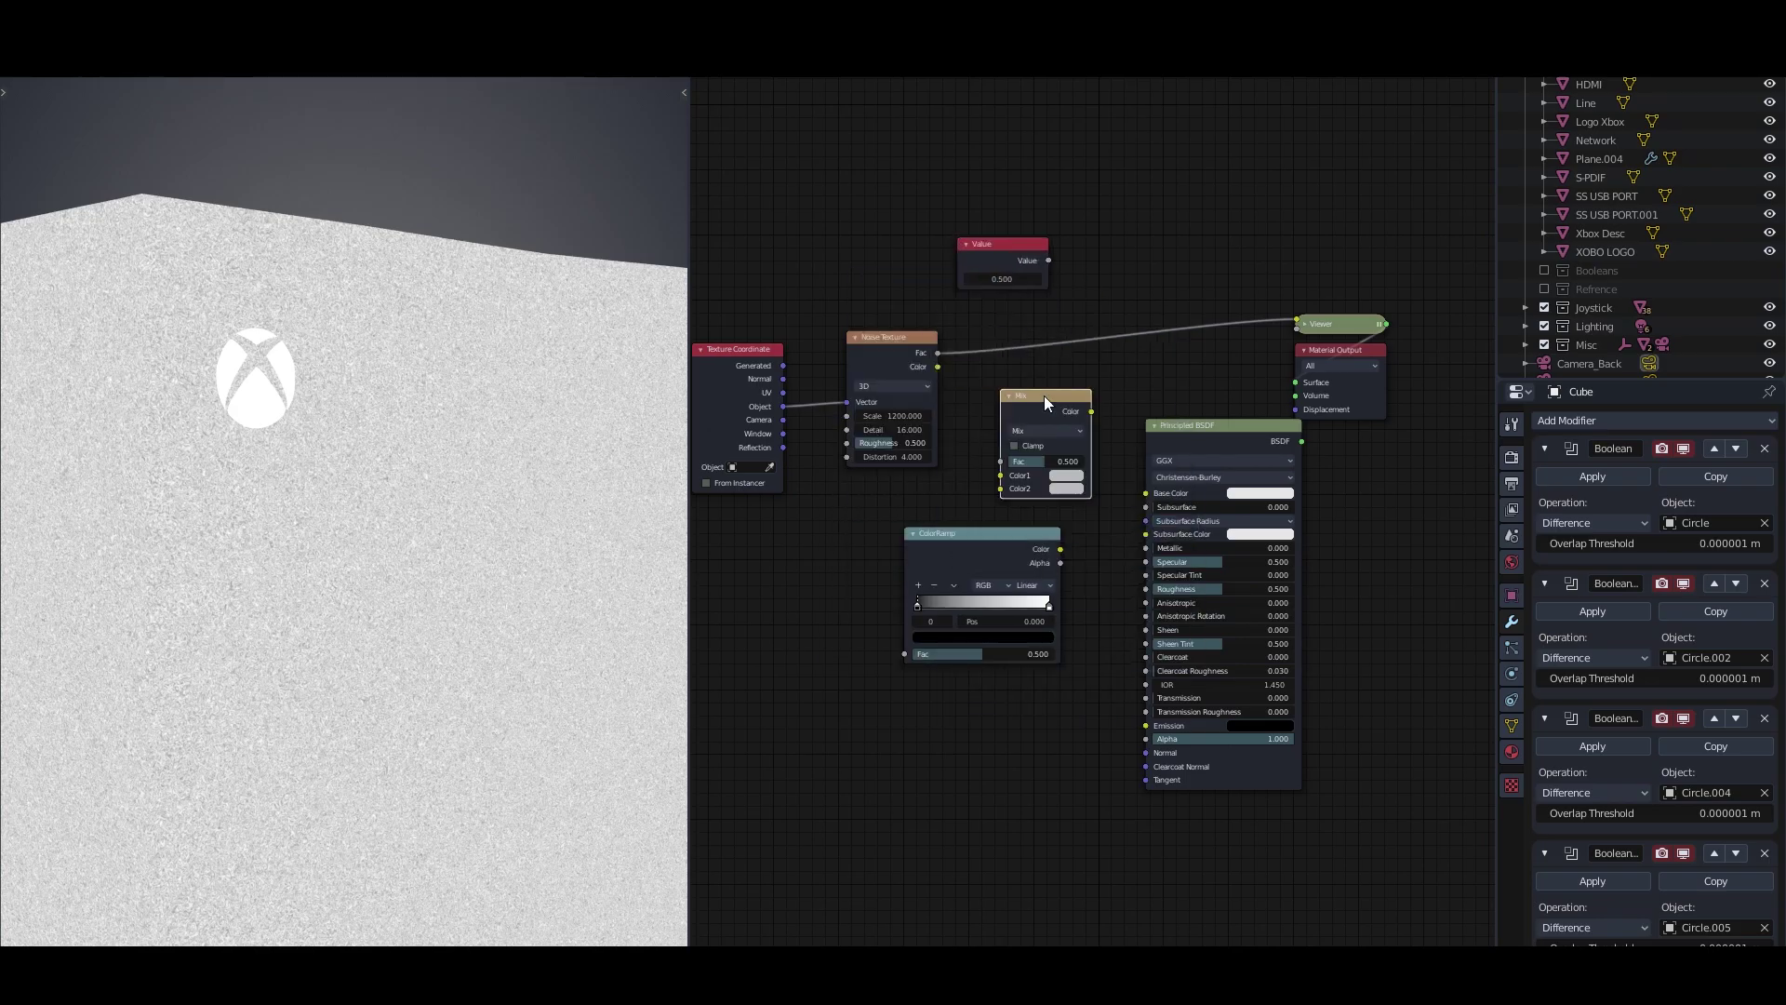
pyautogui.moveTo(1025, 455); pyautogui.dragTo(1028, 451)
pyautogui.moveTo(1023, 549); pyautogui.dragTo(946, 544)
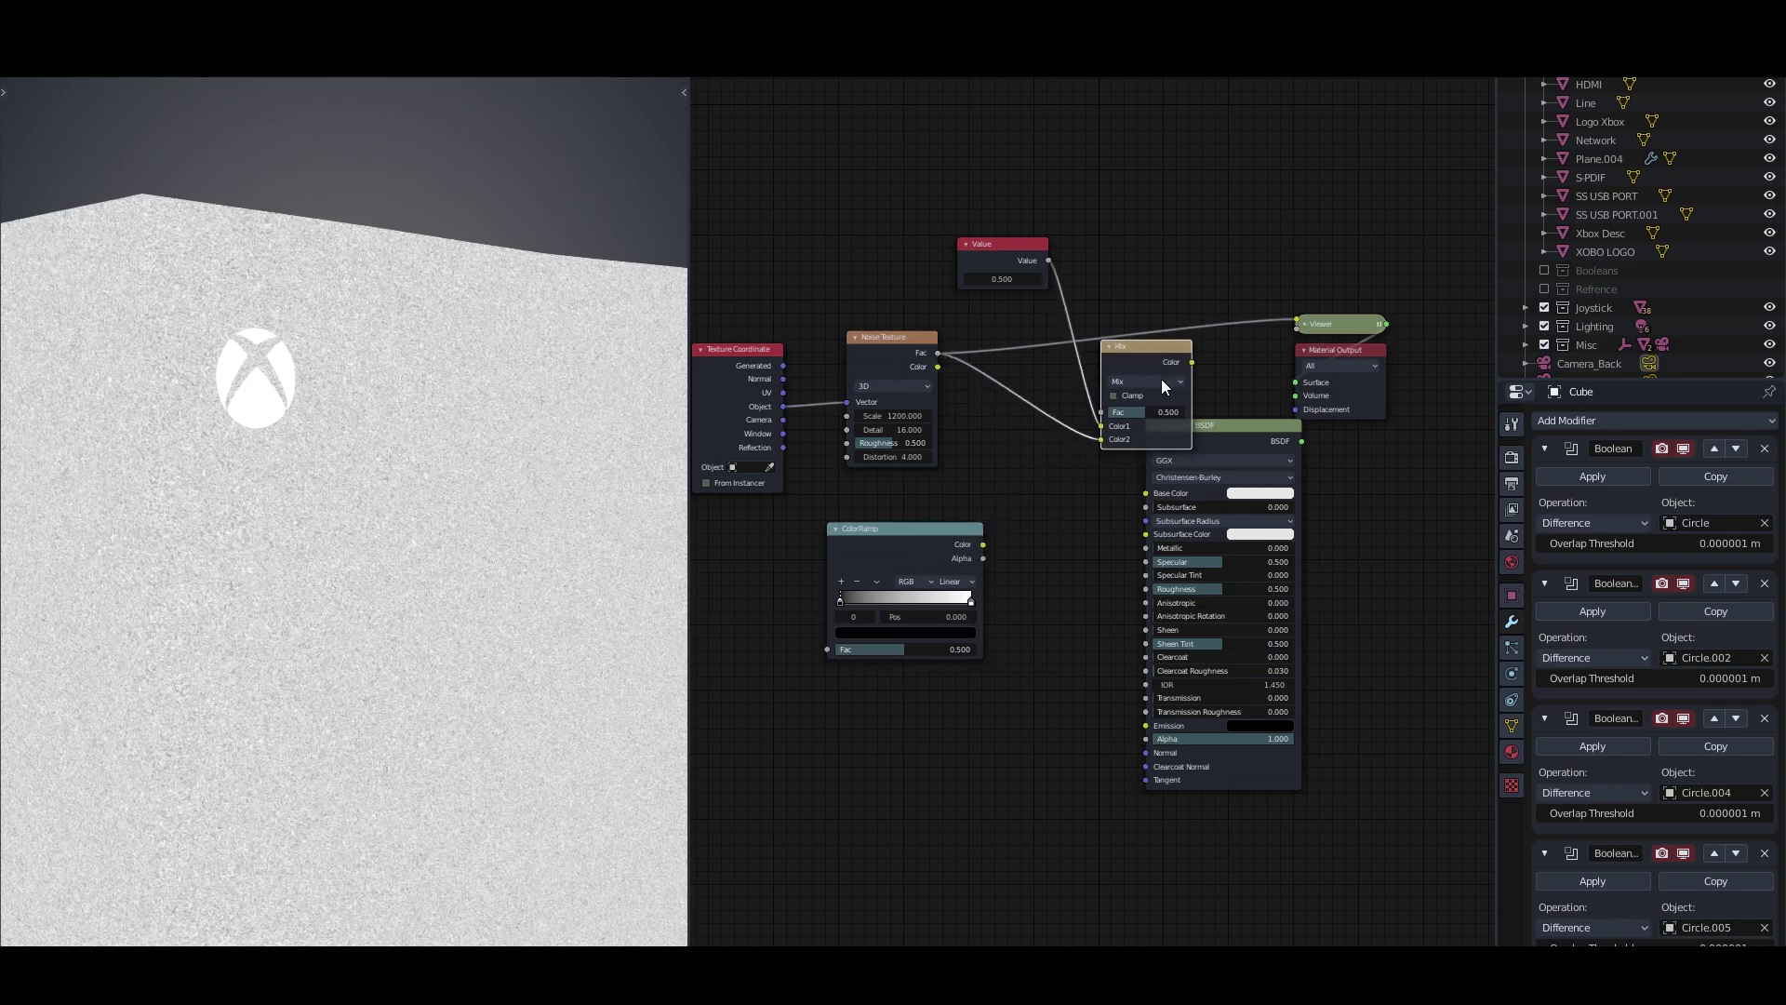
pyautogui.moveTo(1153, 349); pyautogui.dragTo(1209, 367)
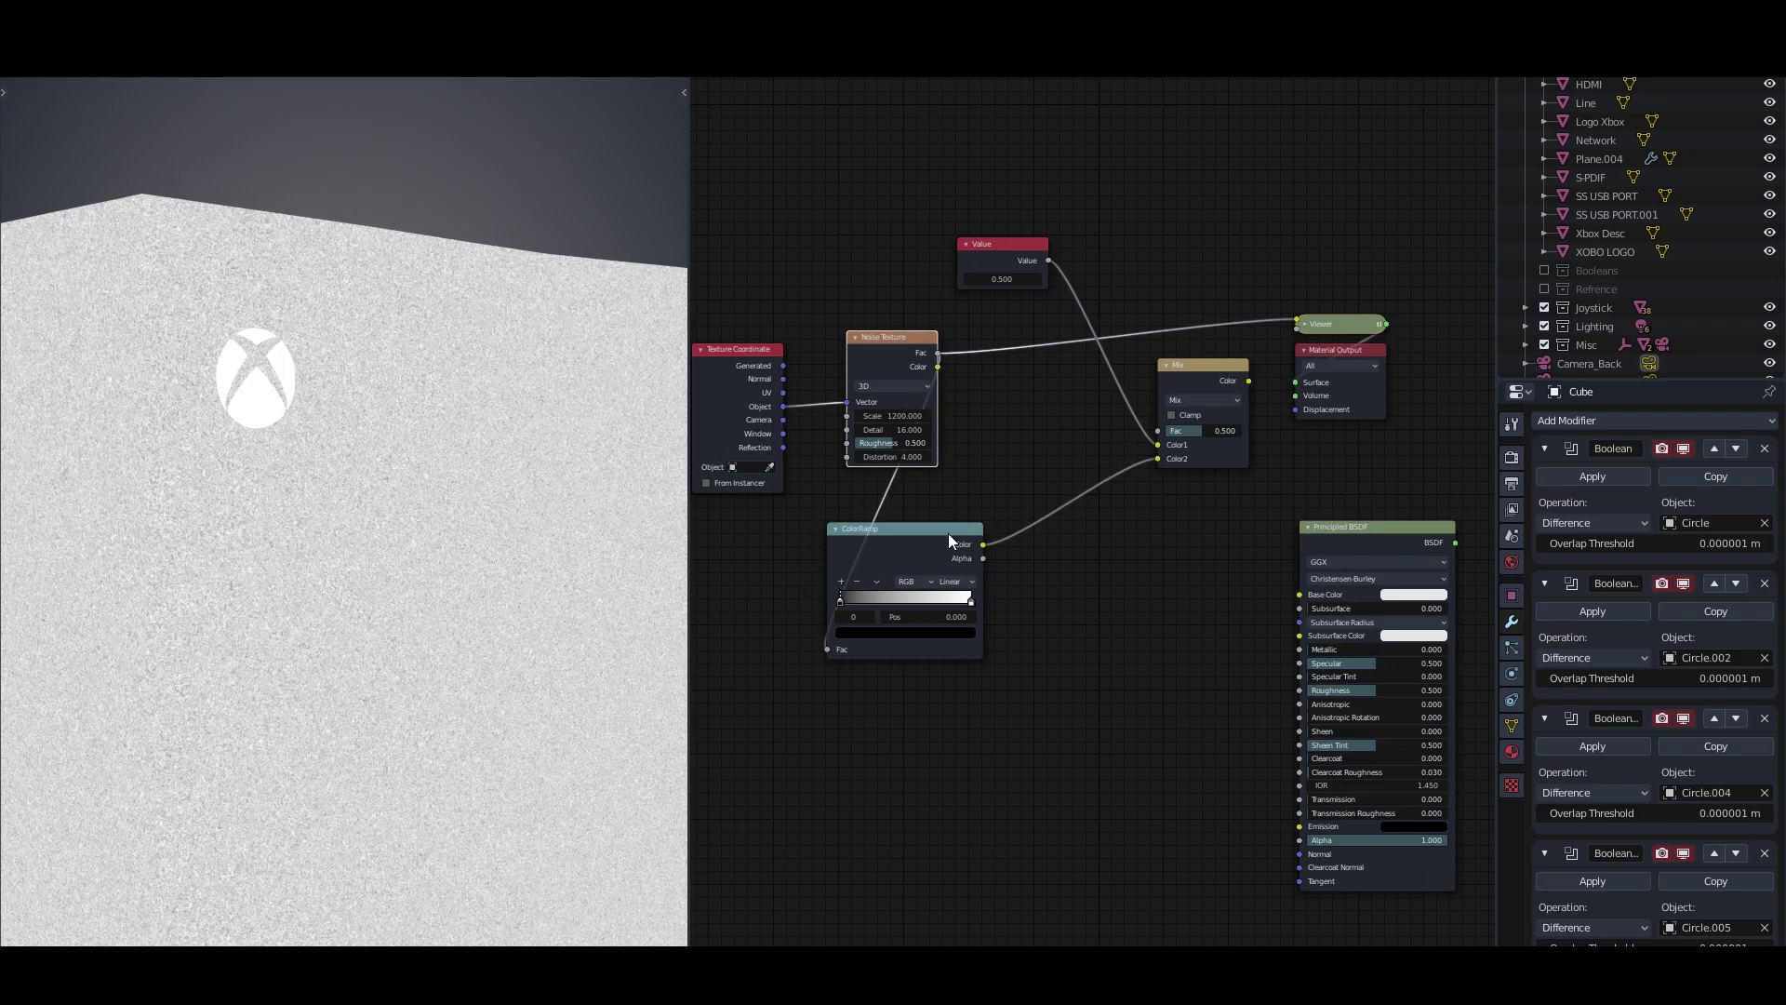
# Darken the ramp, wire it into the Mix node with factor 0.2 and Overlay blending
pyautogui.scroll(3, 947, 533)
pyautogui.scroll(-2, 993, 519)
pyautogui.moveTo(912, 519)
pyautogui.mouseDown()
pyautogui.moveTo(994, 519)
pyautogui.moveTo(899, 518)
pyautogui.mouseUp()
pyautogui.scroll(-2, 941, 461)
pyautogui.write('0.2')
pyautogui.press('Return')
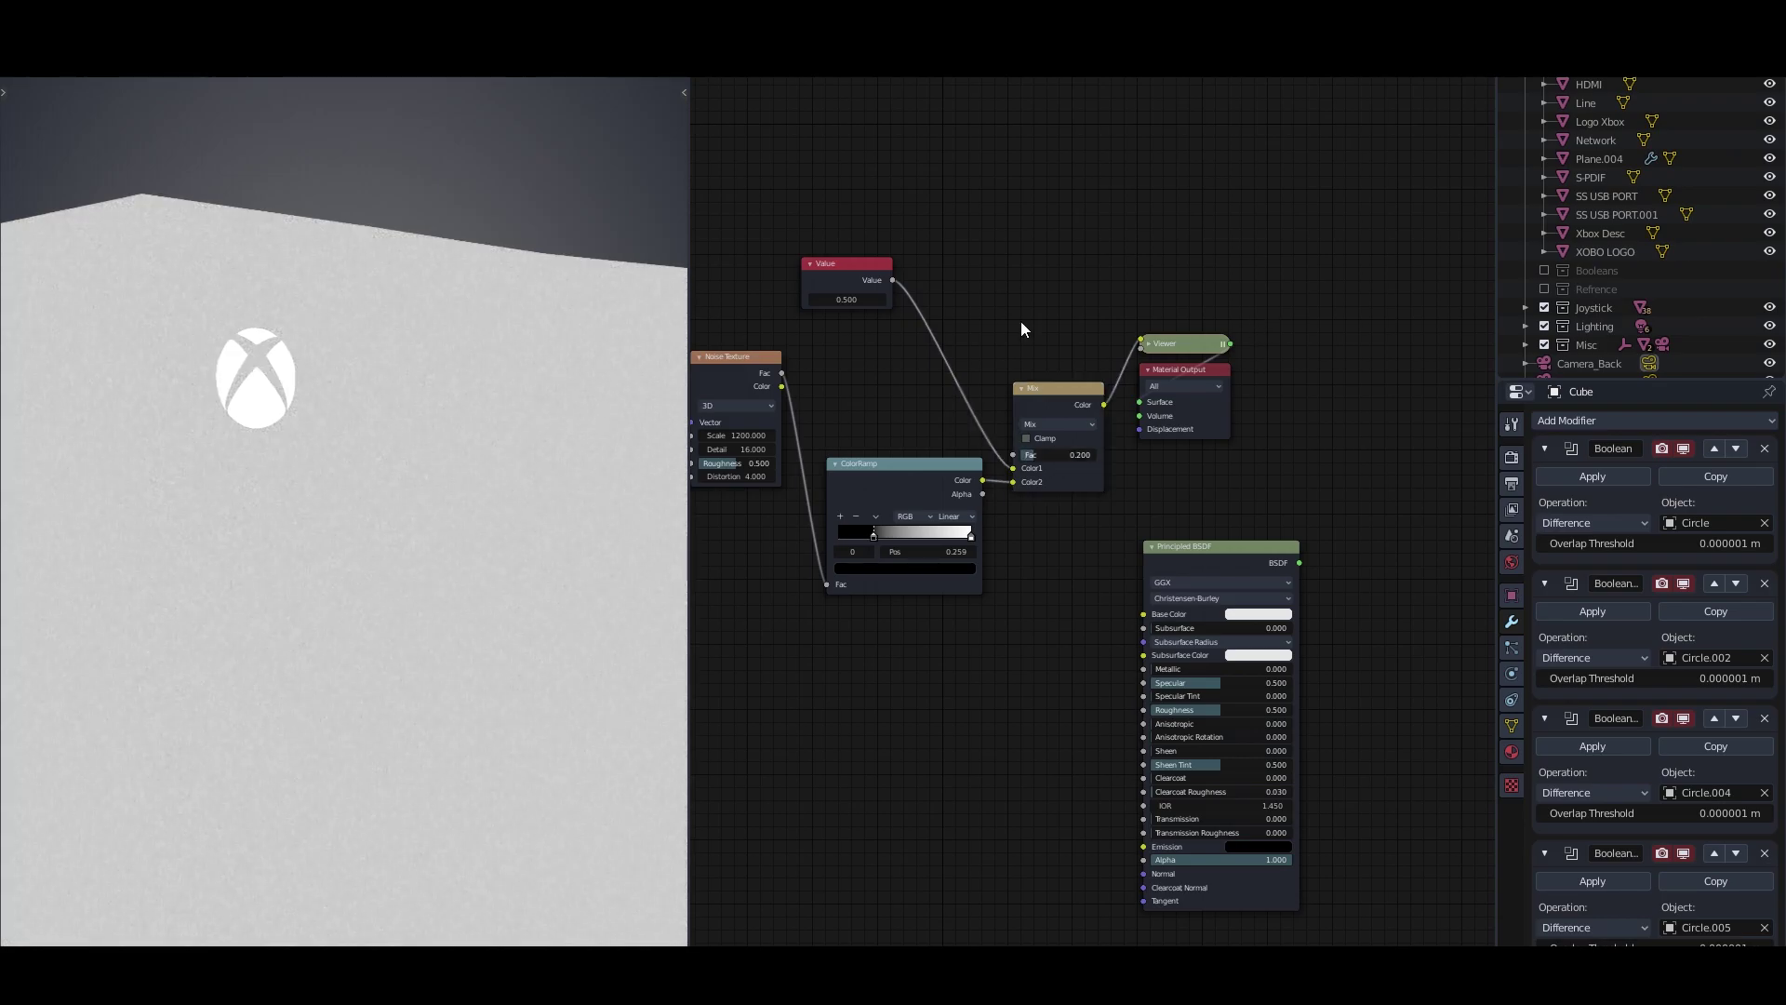
pyautogui.moveTo(1270, 290)
pyautogui.mouseDown()
pyautogui.moveTo(1207, 376)
pyautogui.moveTo(1335, 337)
pyautogui.mouseUp()
pyautogui.click(1059, 423)
pyautogui.click(1047, 576)
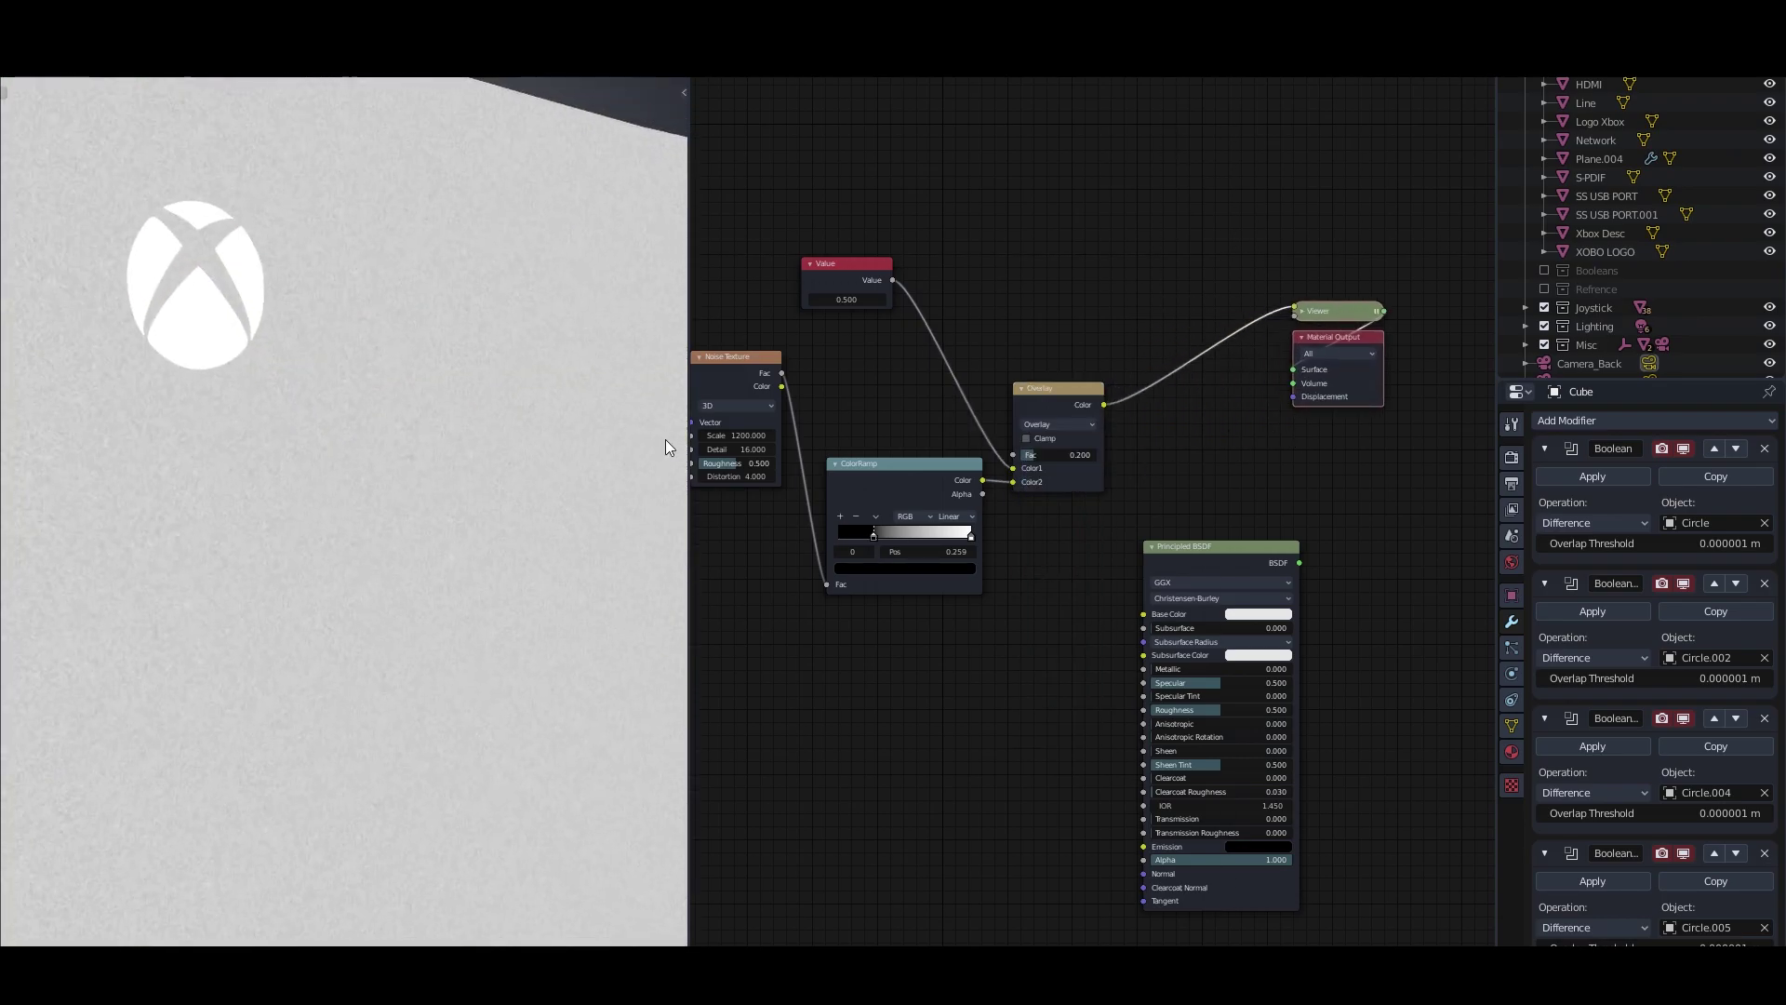
# Route the overlay result into Roughness and set the Base Color to black
pyautogui.scroll(-2, 1105, 475)
pyautogui.moveTo(1149, 651); pyautogui.dragTo(1186, 562)
pyautogui.moveTo(1179, 560); pyautogui.dragTo(1137, 426, button='middle')
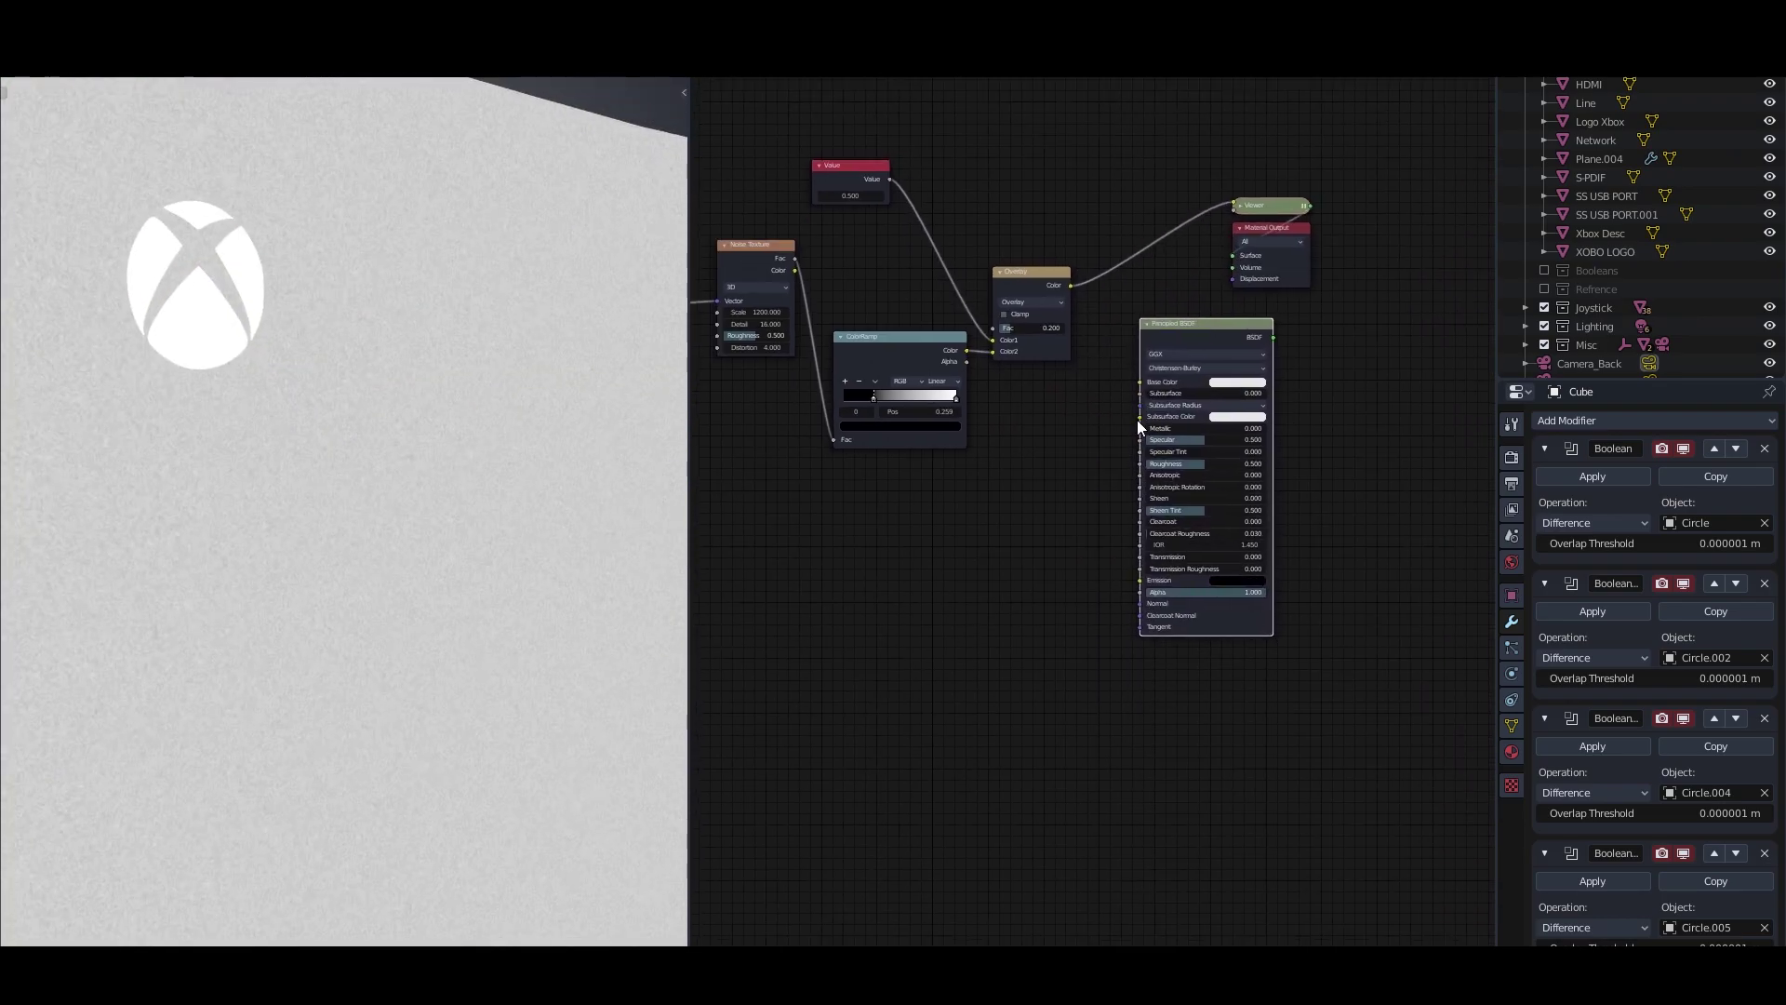
pyautogui.keyDown('ctrl'); pyautogui.keyDown('shift'); pyautogui.click(1174, 344); pyautogui.keyUp('shift'); pyautogui.keyUp('ctrl')
pyautogui.moveTo(1139, 382); pyautogui.dragTo(1139, 463)
pyautogui.click(1237, 381)
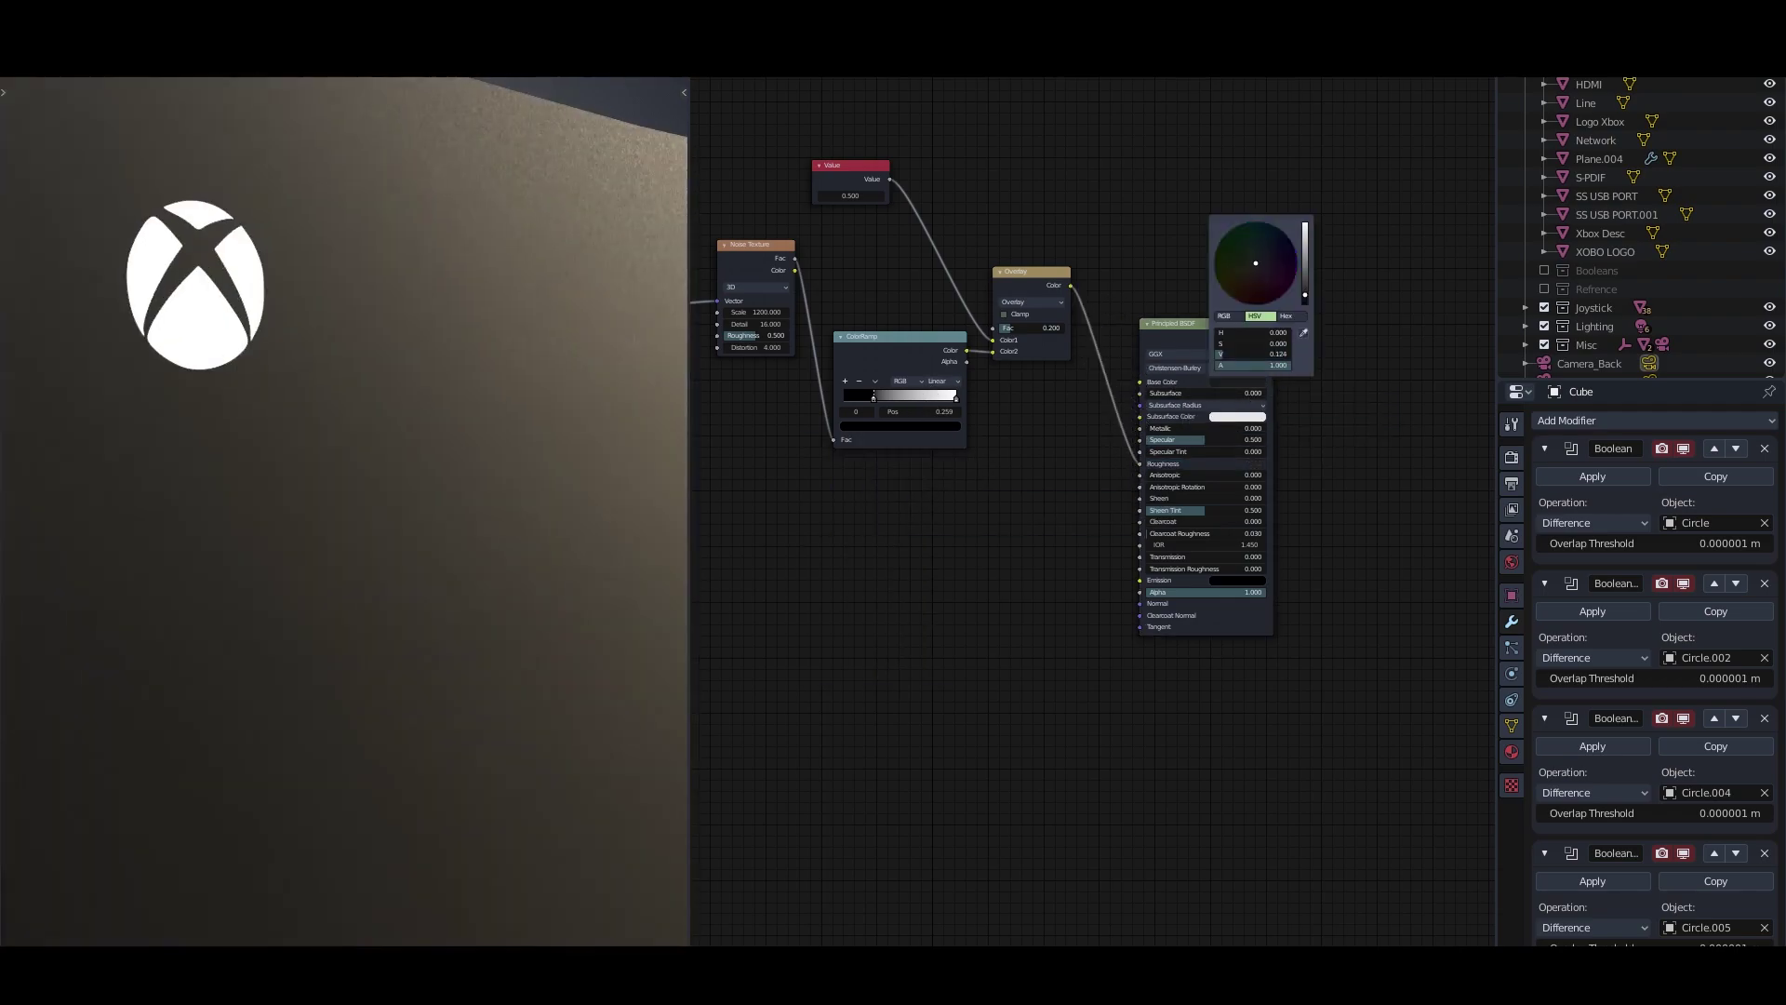
pyautogui.moveTo(1303, 227); pyautogui.dragTo(1302, 307)
pyautogui.scroll(-2, 1062, 482)
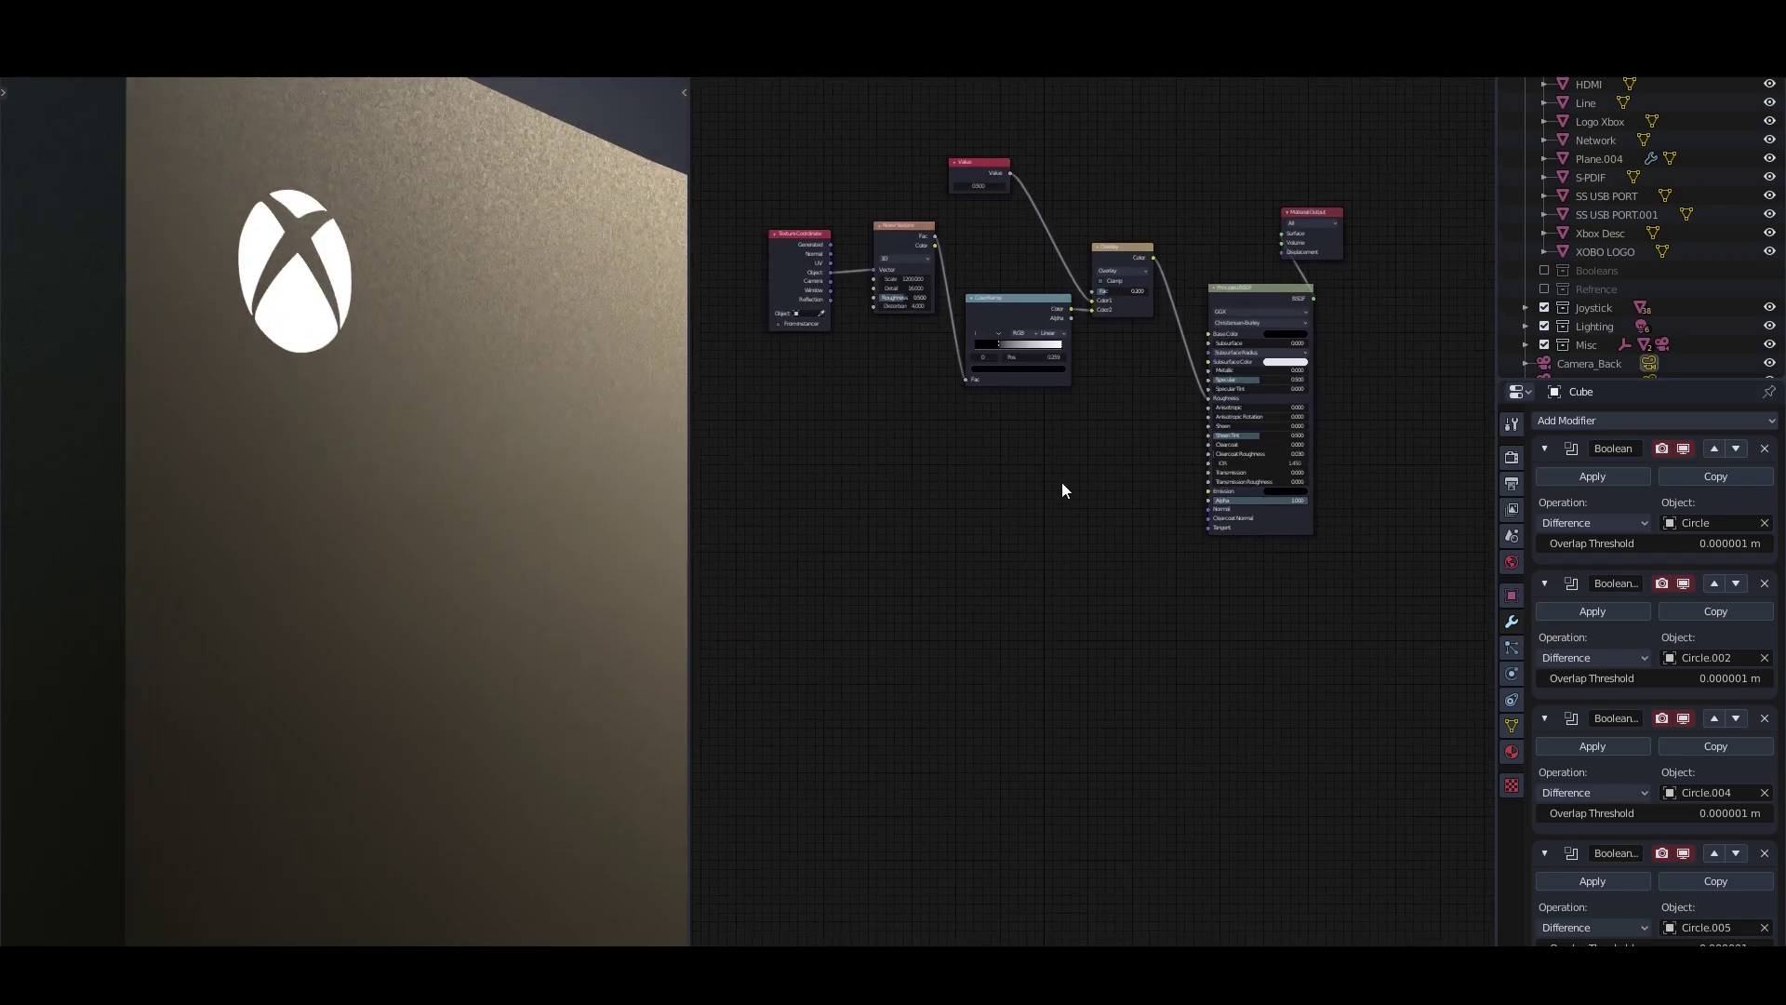
# Add a second Noise Texture node and preview it on the console
pyautogui.hotkey('shift', 'a')
pyautogui.write('noise')
pyautogui.press('Return')
pyautogui.click(1065, 479)
pyautogui.scroll(3, 1100, 507)
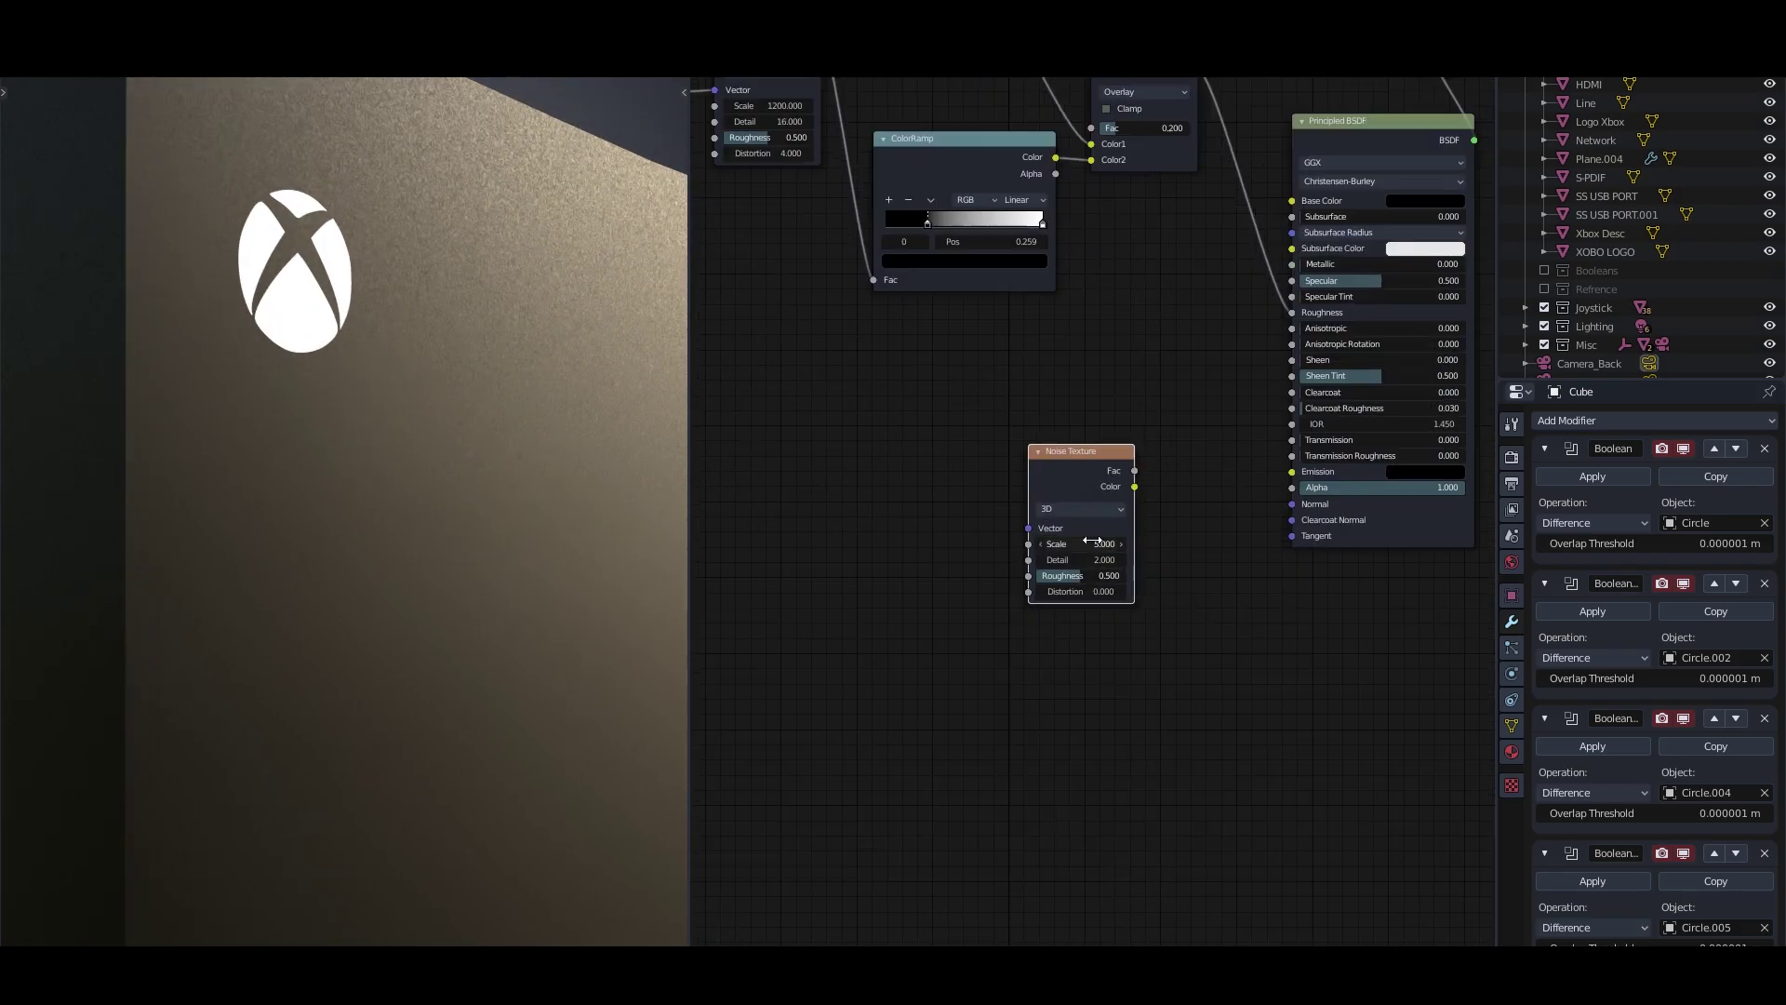
pyautogui.keyDown('ctrl'); pyautogui.keyDown('shift'); pyautogui.click(1084, 459); pyautogui.keyUp('shift'); pyautogui.keyUp('ctrl')
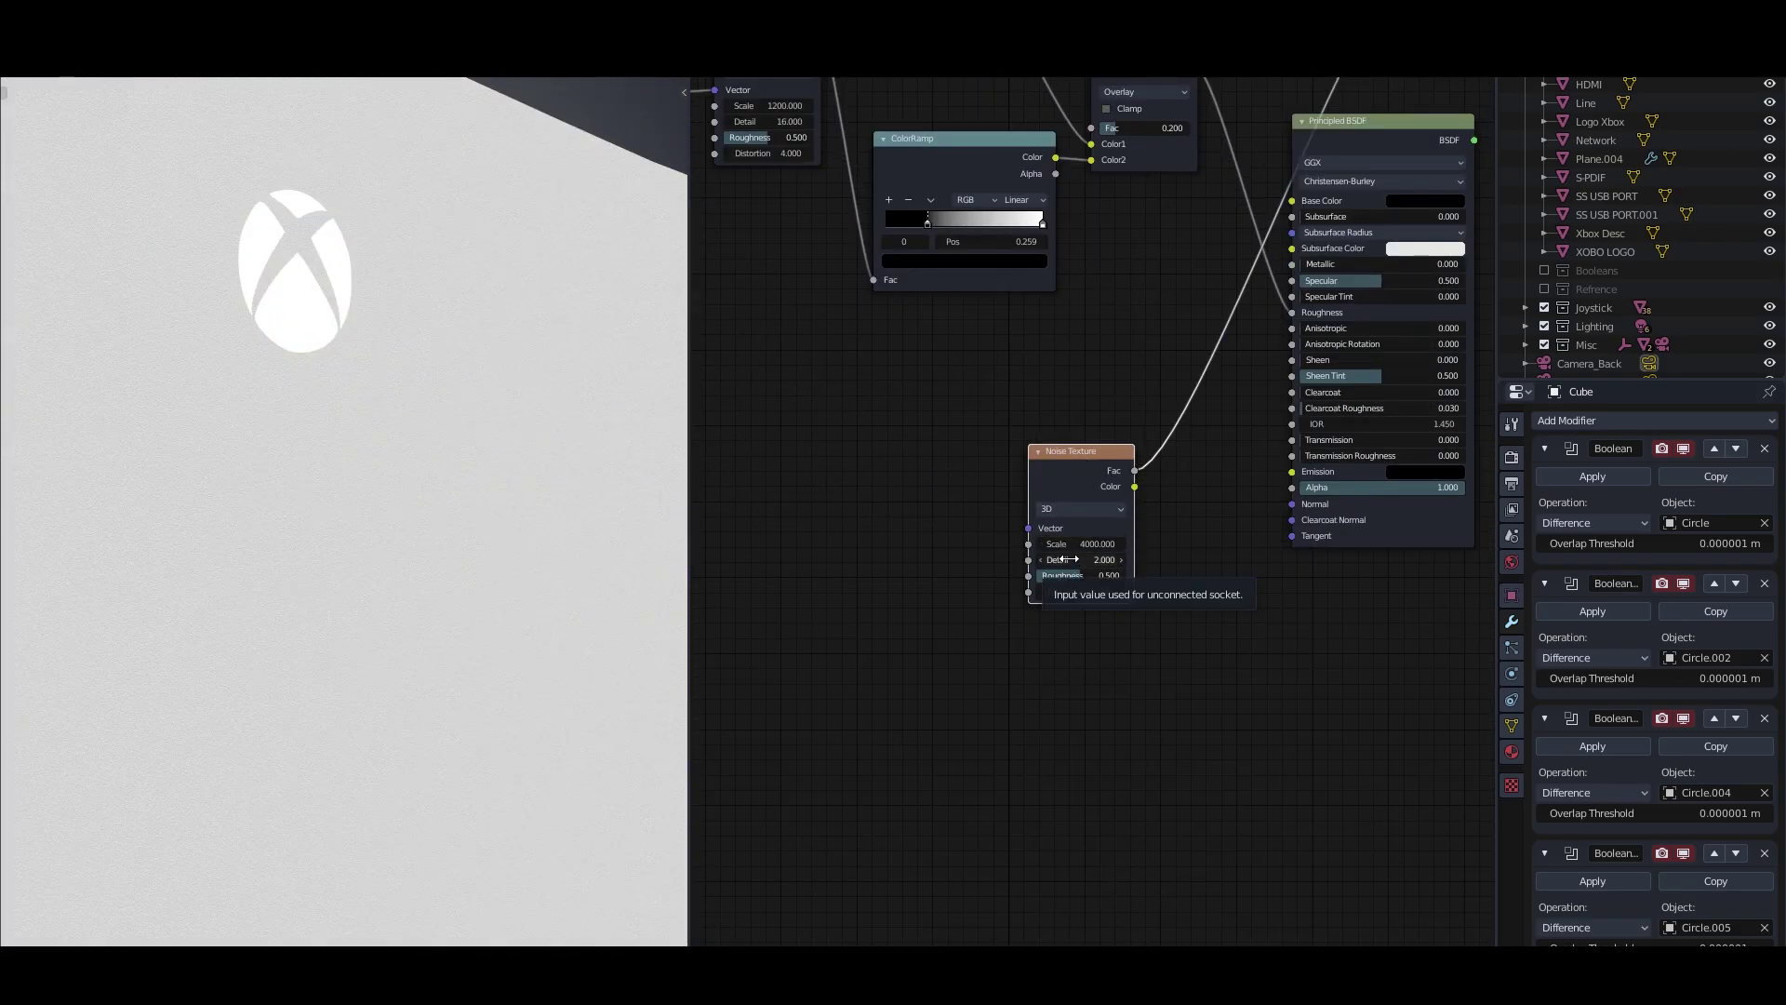
pyautogui.hscroll(-5, 805, 237)
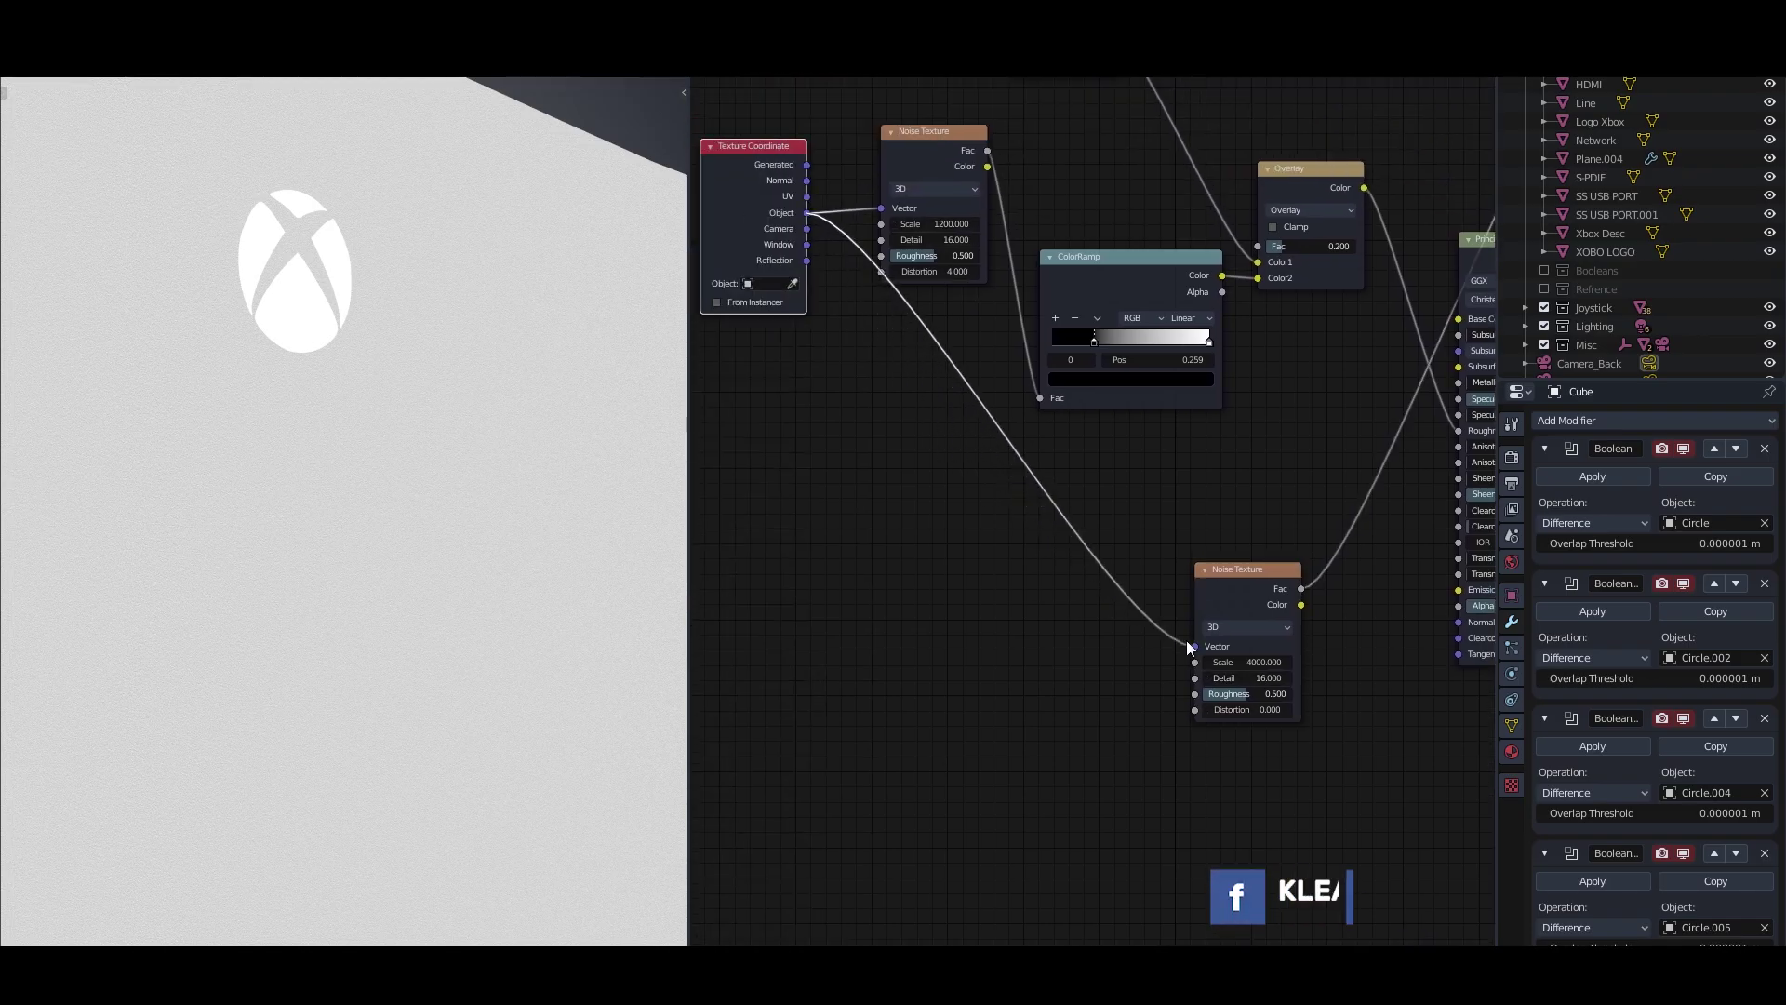
pyautogui.keyDown('ctrl'); pyautogui.hscroll(5, 1189, 648); pyautogui.keyUp('ctrl')
# Insert a Bump node with Strength 0.2 and Distance 0.1 into the shader Normal
pyautogui.hotkey('shift', 'a')
pyautogui.write('bump')
pyautogui.press('Return')
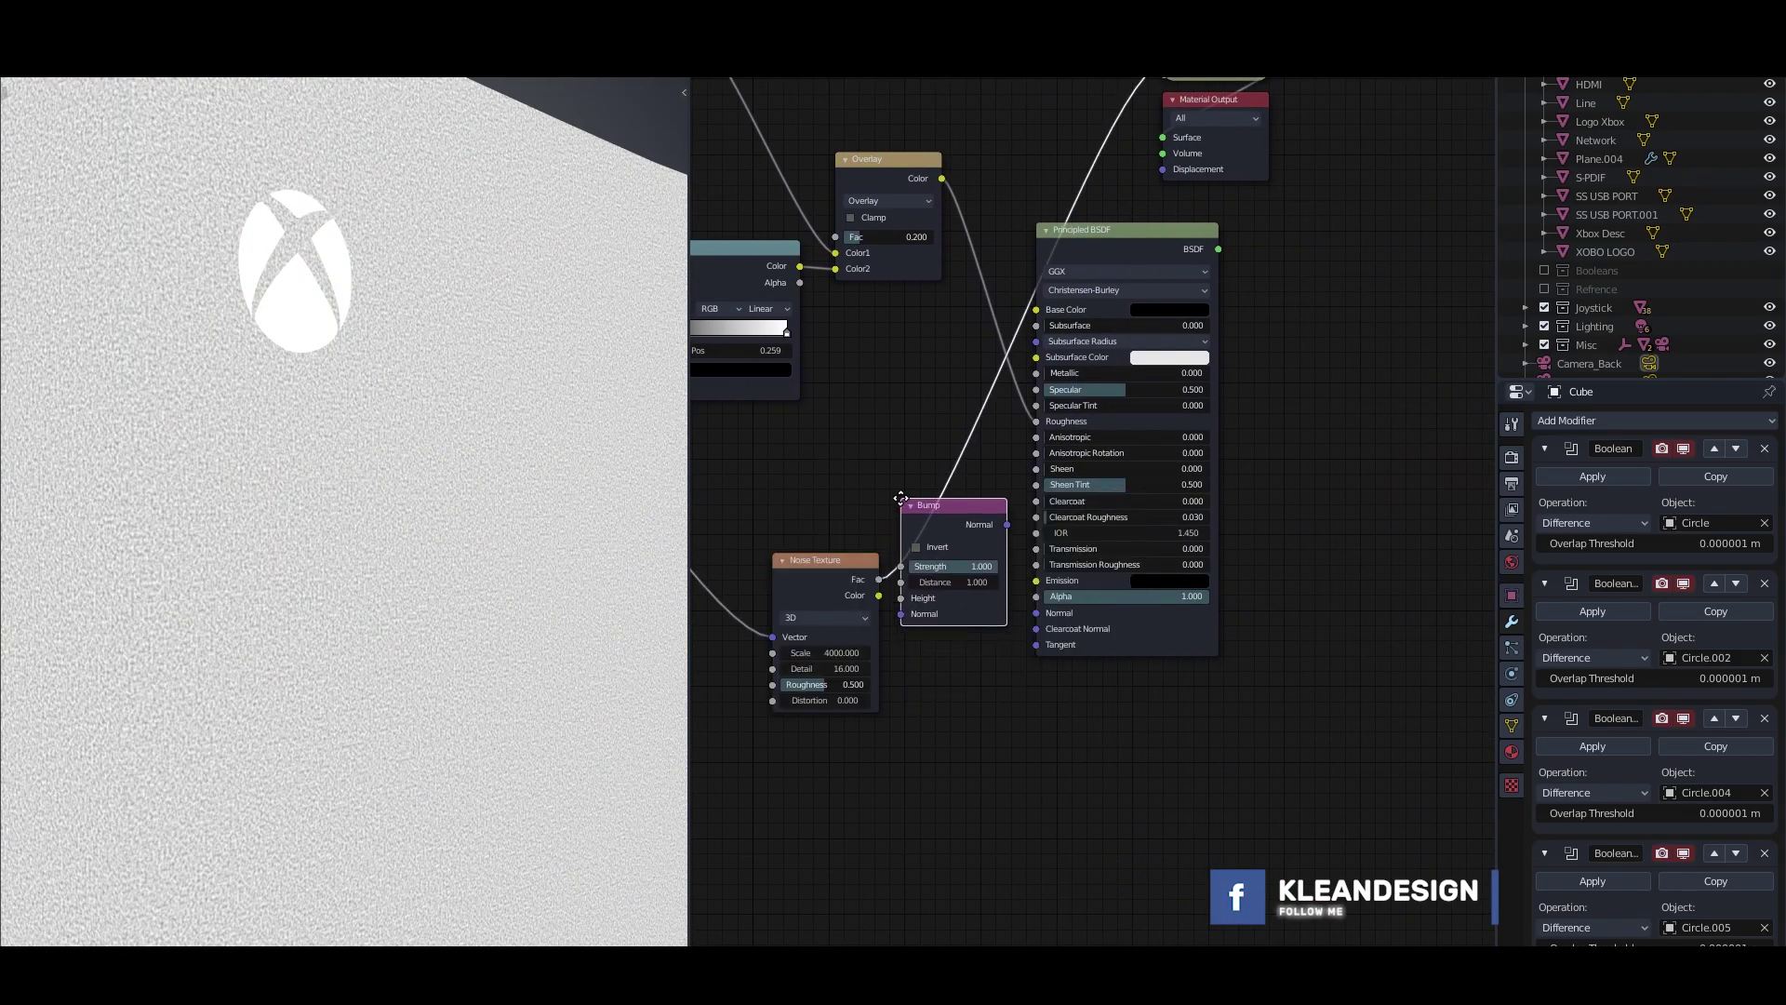
pyautogui.click(918, 497)
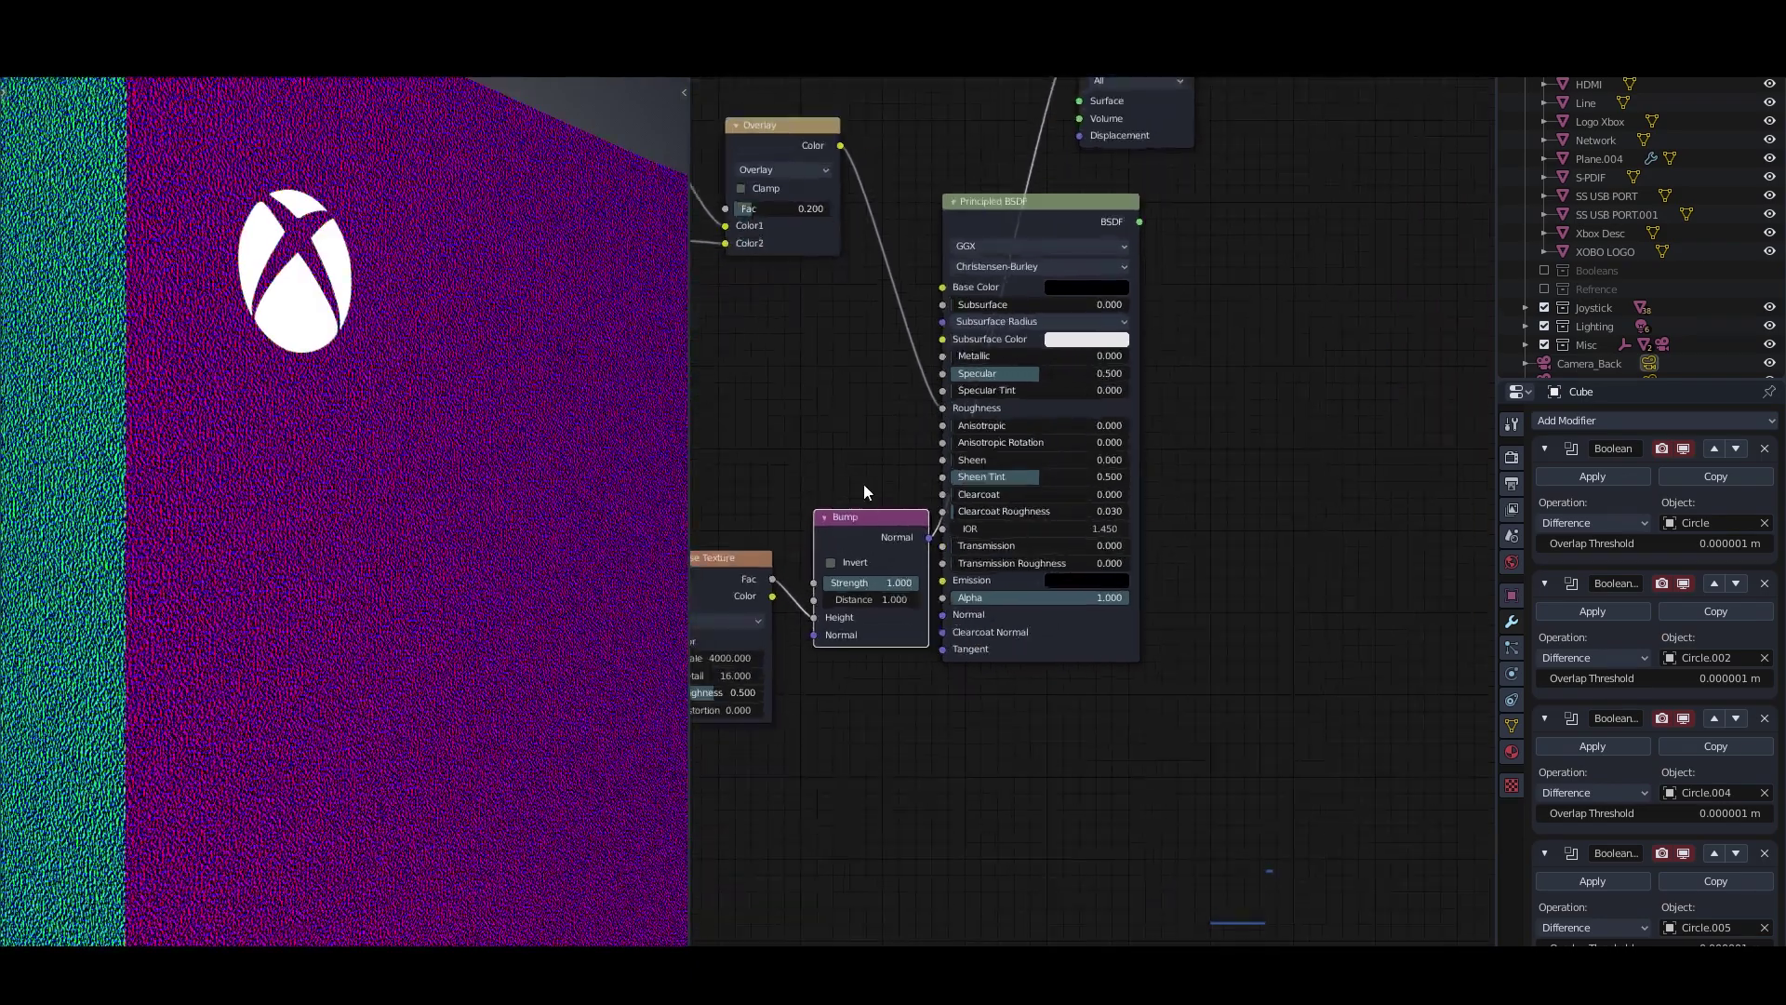
pyautogui.doubleClick(870, 583)
pyautogui.write('0.2')
pyautogui.press('Tab')
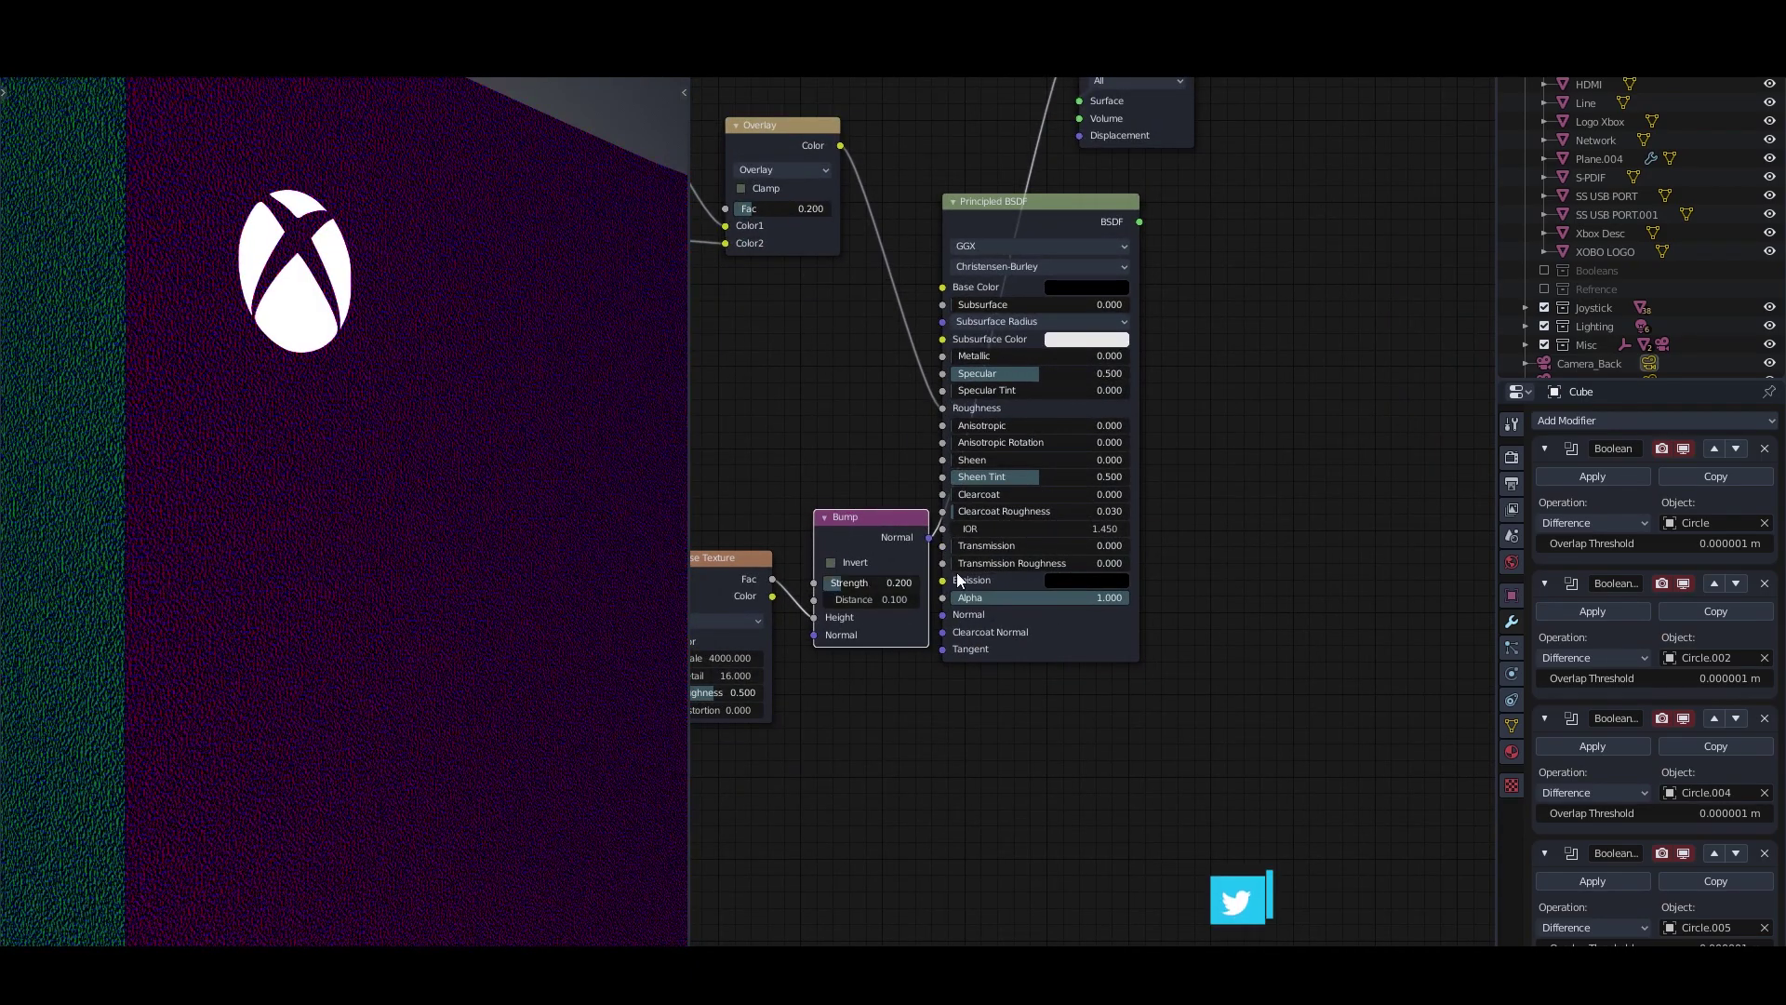
pyautogui.moveTo(895, 590); pyautogui.dragTo(940, 610)
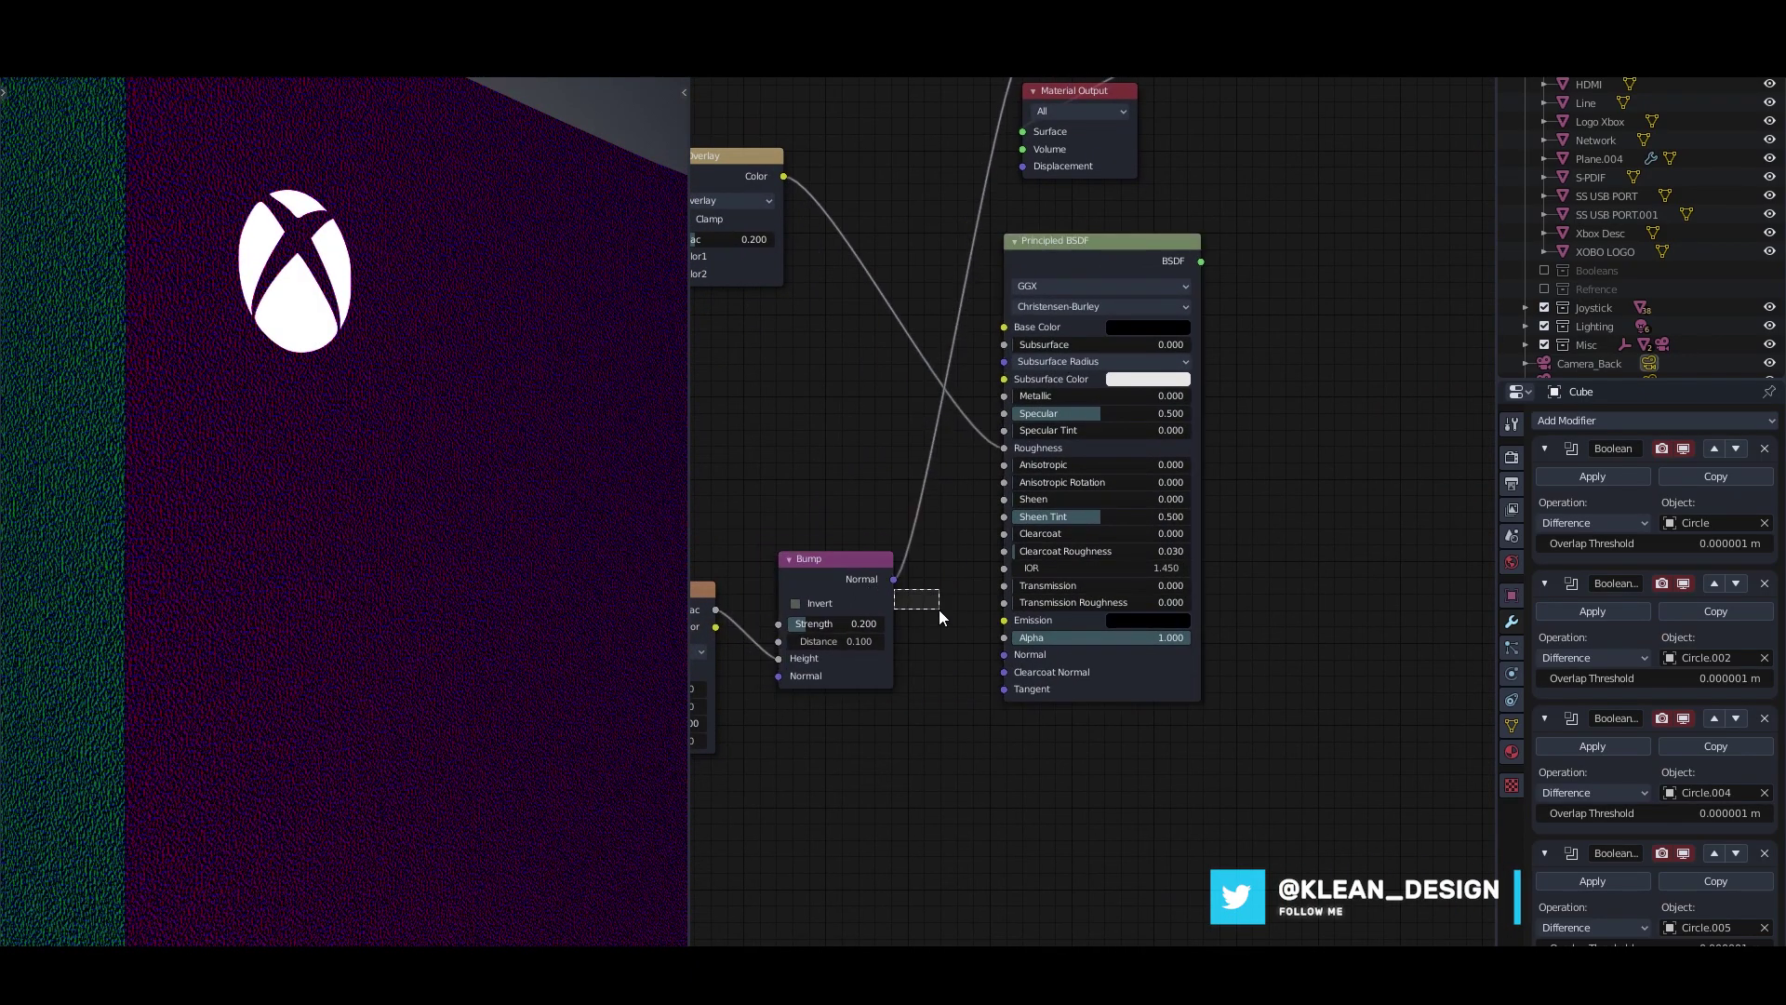
pyautogui.moveTo(1001, 659); pyautogui.dragTo(819, 764, button='middle')
pyautogui.moveTo(1007, 274); pyautogui.dragTo(1194, 238)
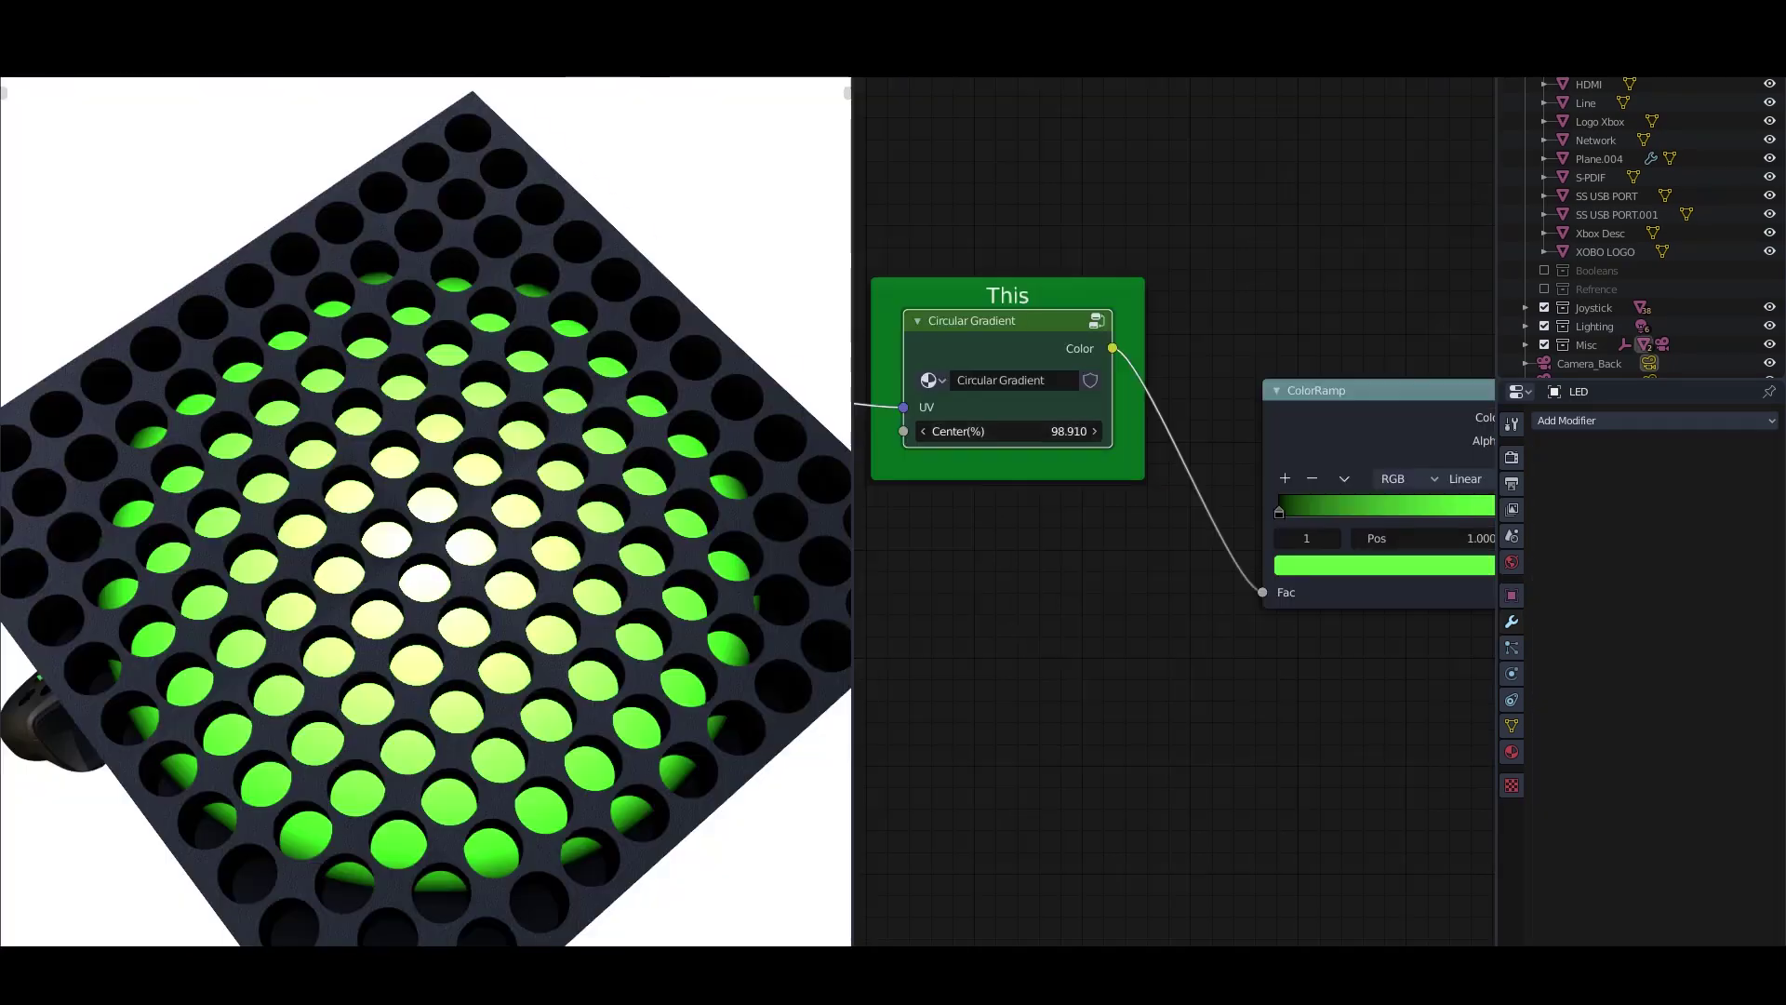
# Raise the LED Circular Gradient Center(%) from 98.91 to 100
pyautogui.moveTo(1009, 431); pyautogui.dragTo(1070, 431)
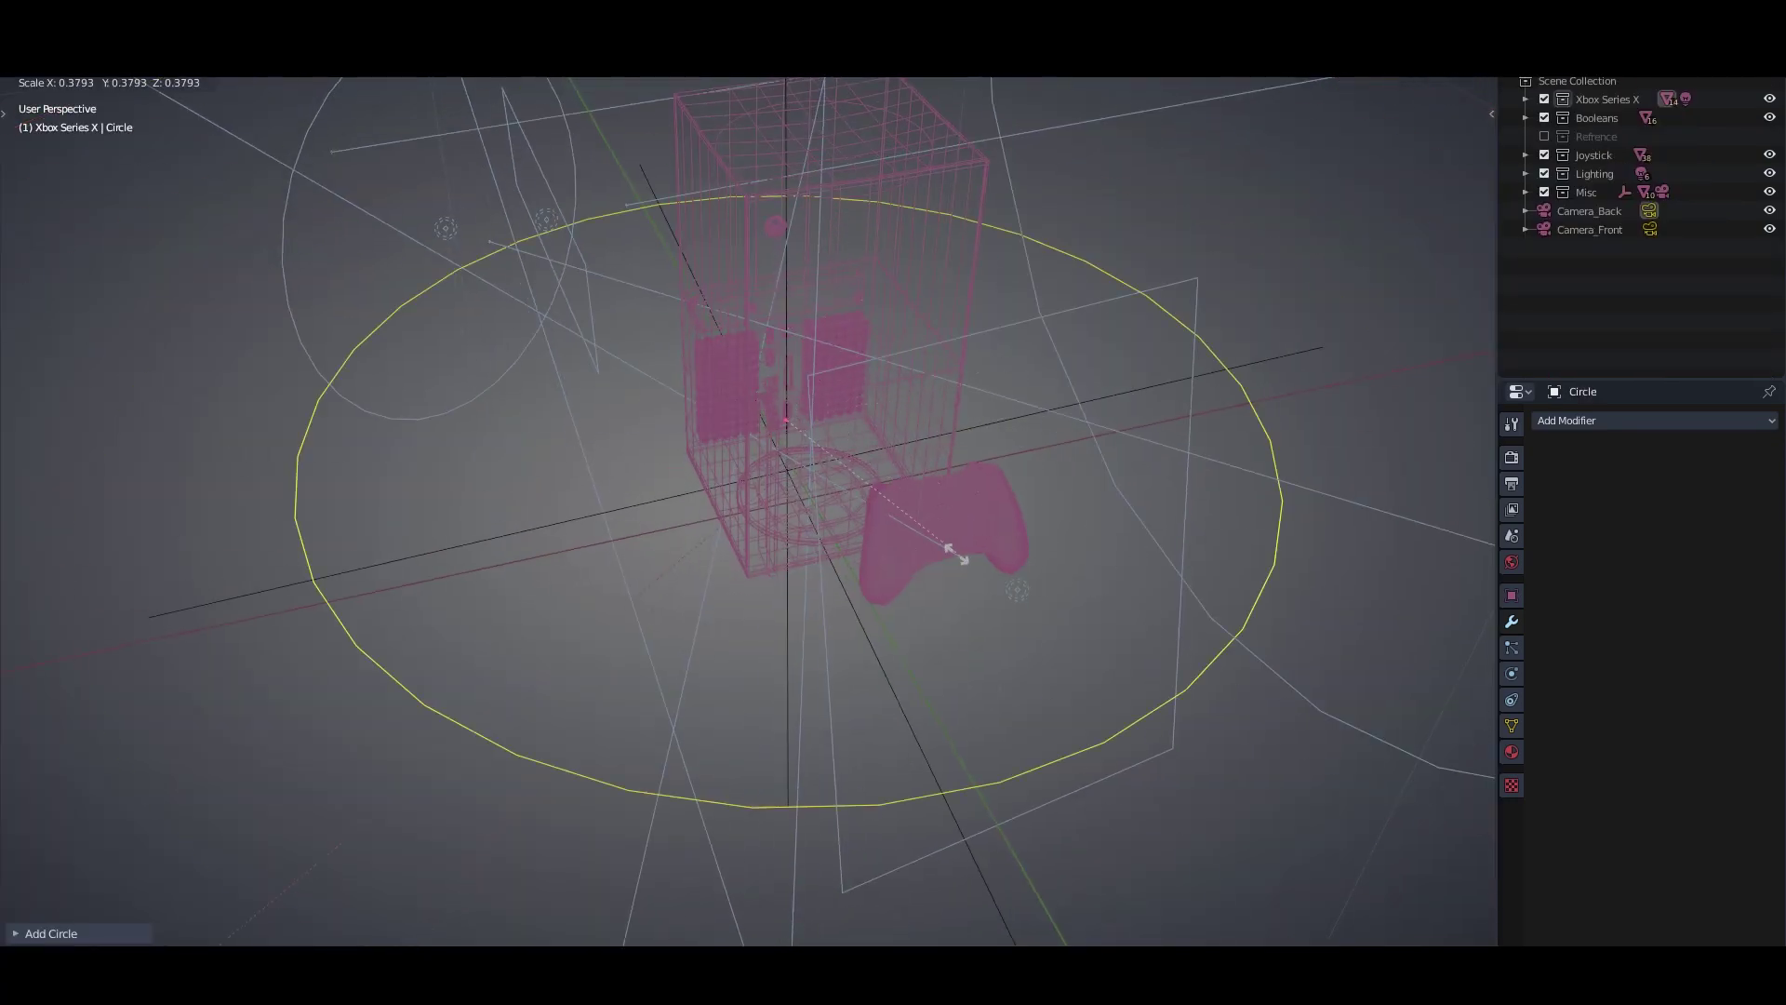
# Extrude the resized circle into a short cylinder on top of the box
pyautogui.click(802, 477)
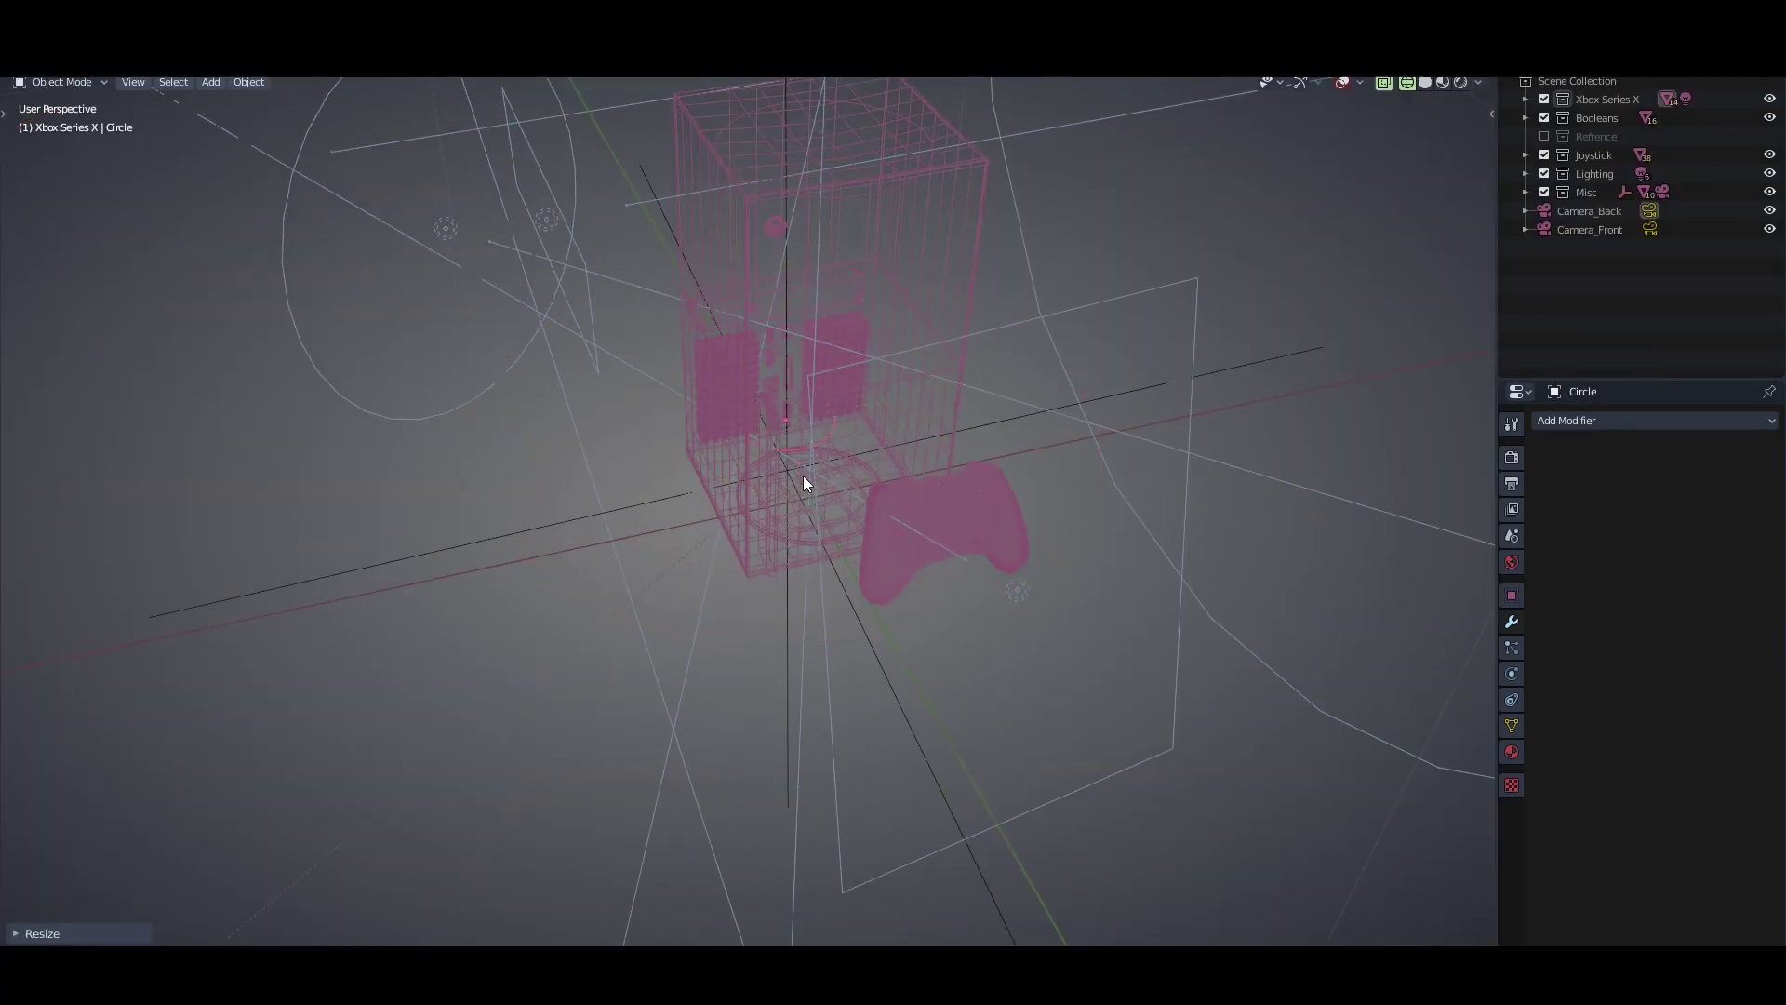
pyautogui.press('KP_7')
pyautogui.press('KP_1')
pyautogui.keyDown('shift'); pyautogui.scroll(5, 806, 225); pyautogui.keyUp('shift')
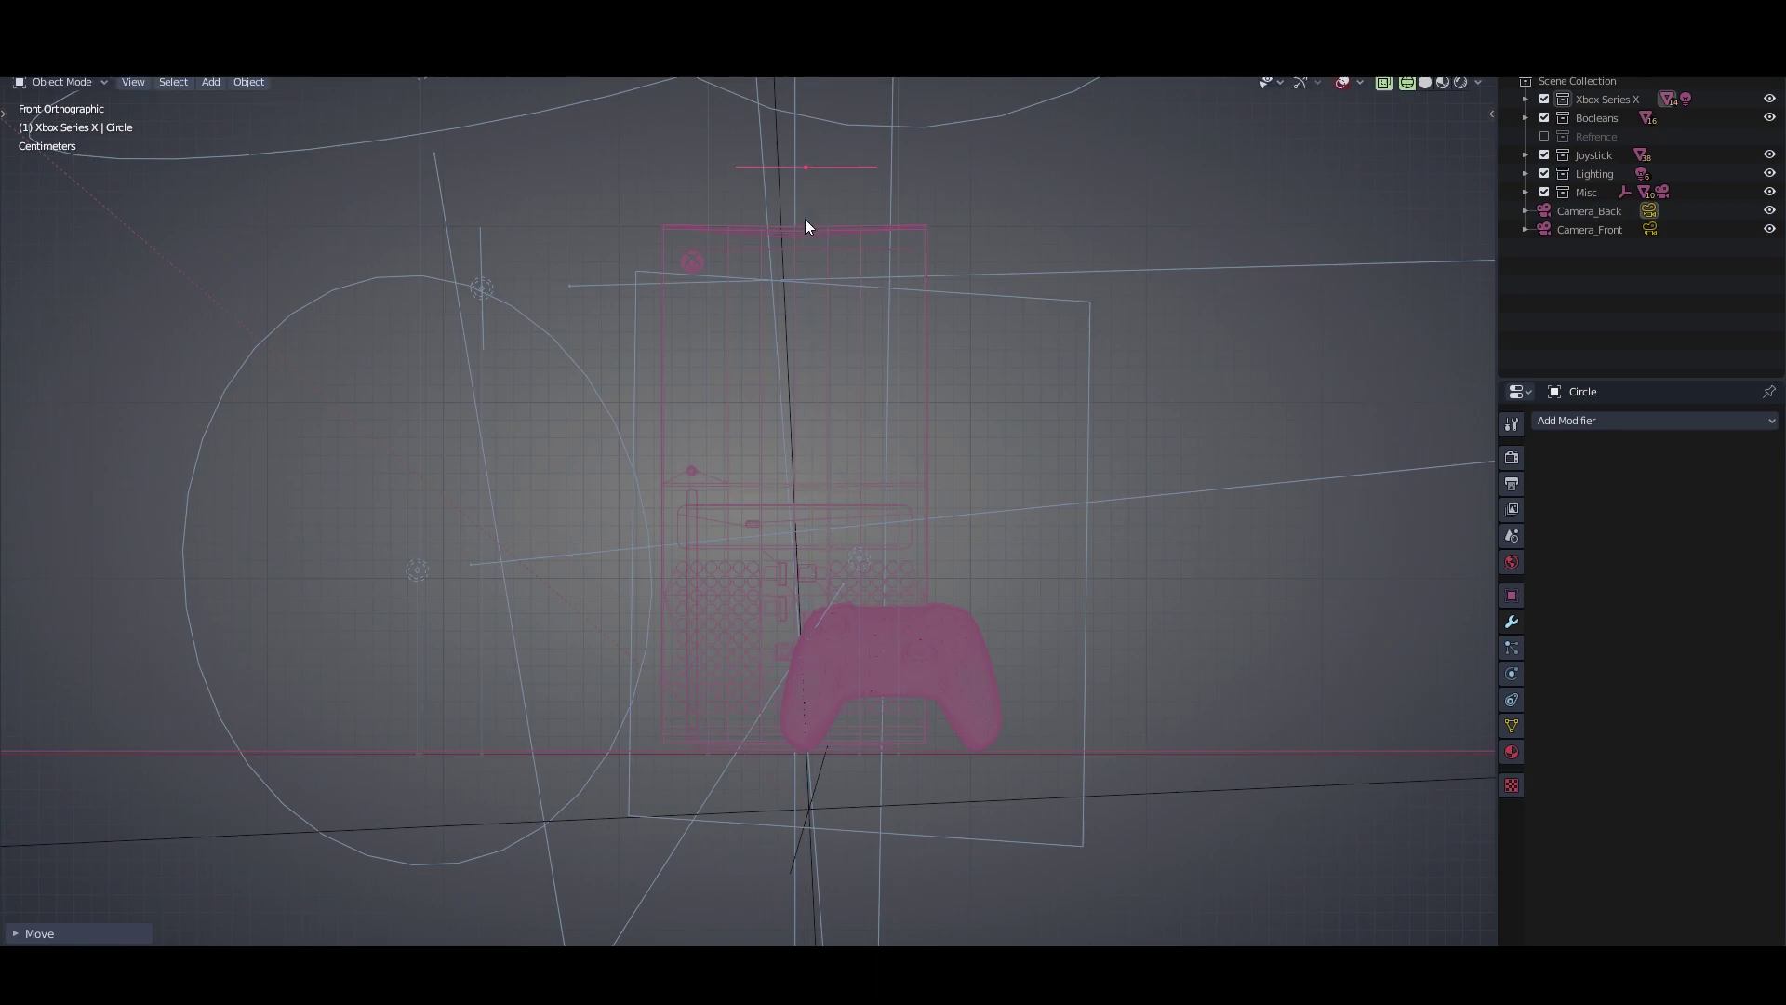
pyautogui.scroll(5, 826, 222)
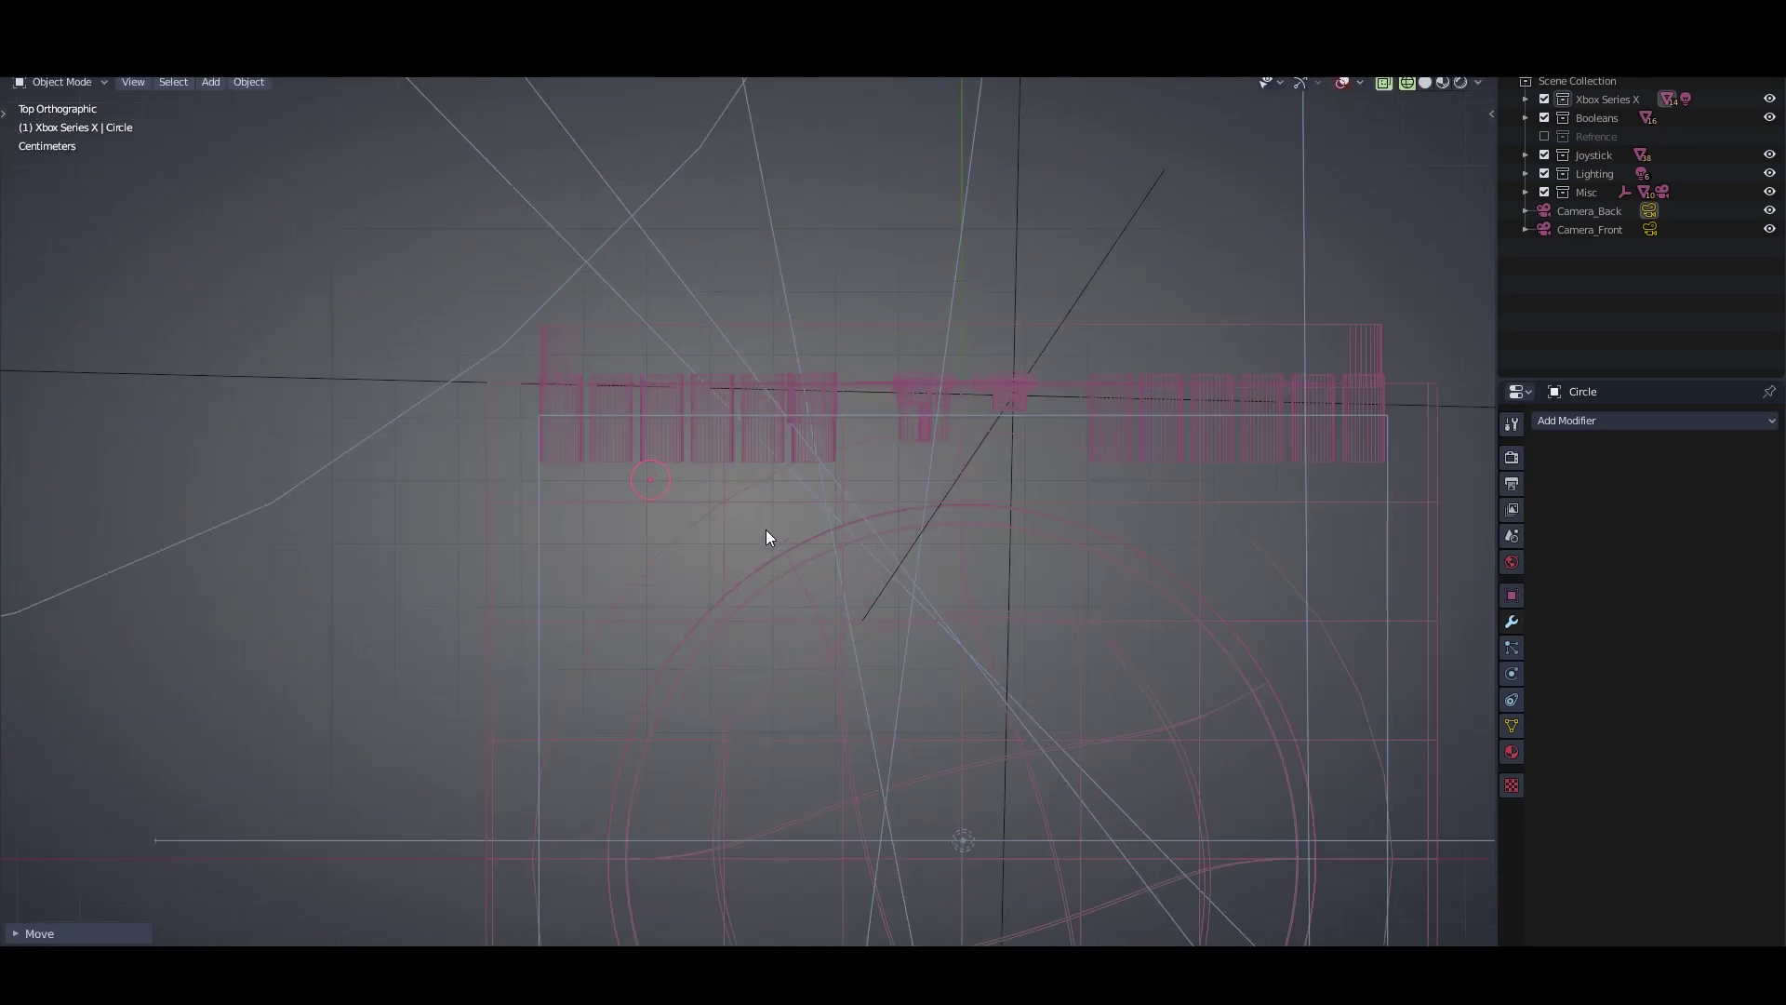
pyautogui.press('KP_7')
pyautogui.press('Tab')
pyautogui.moveTo(735, 564)
pyautogui.mouseDown(button='middle')
pyautogui.moveTo(797, 530)
pyautogui.moveTo(681, 508)
pyautogui.mouseUp(button='middle')
pyautogui.click(773, 629)
pyautogui.press('Tab')
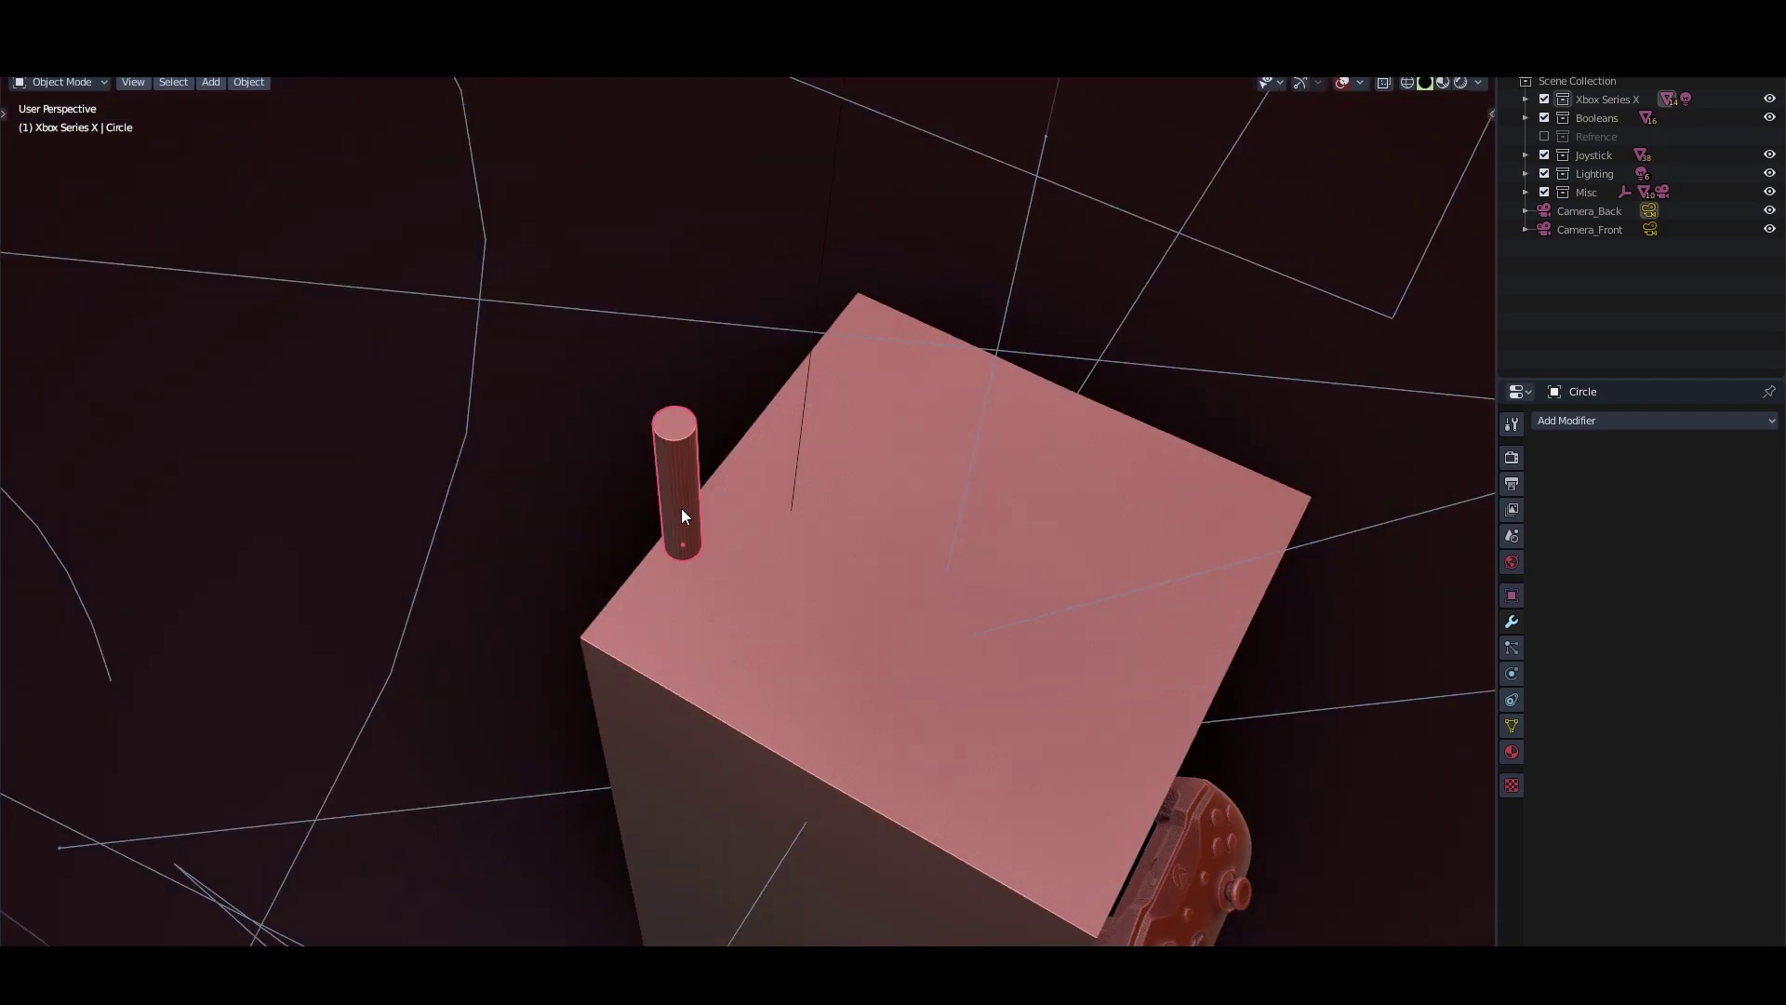
# Shade the cylinder smooth and enable Auto Smooth under Object Data > Normals
pyautogui.press('KP_Decimal')
pyautogui.scroll(-3, 679, 508)
pyautogui.rightClick(751, 448)
pyautogui.click(755, 450)
pyautogui.click(1512, 725)
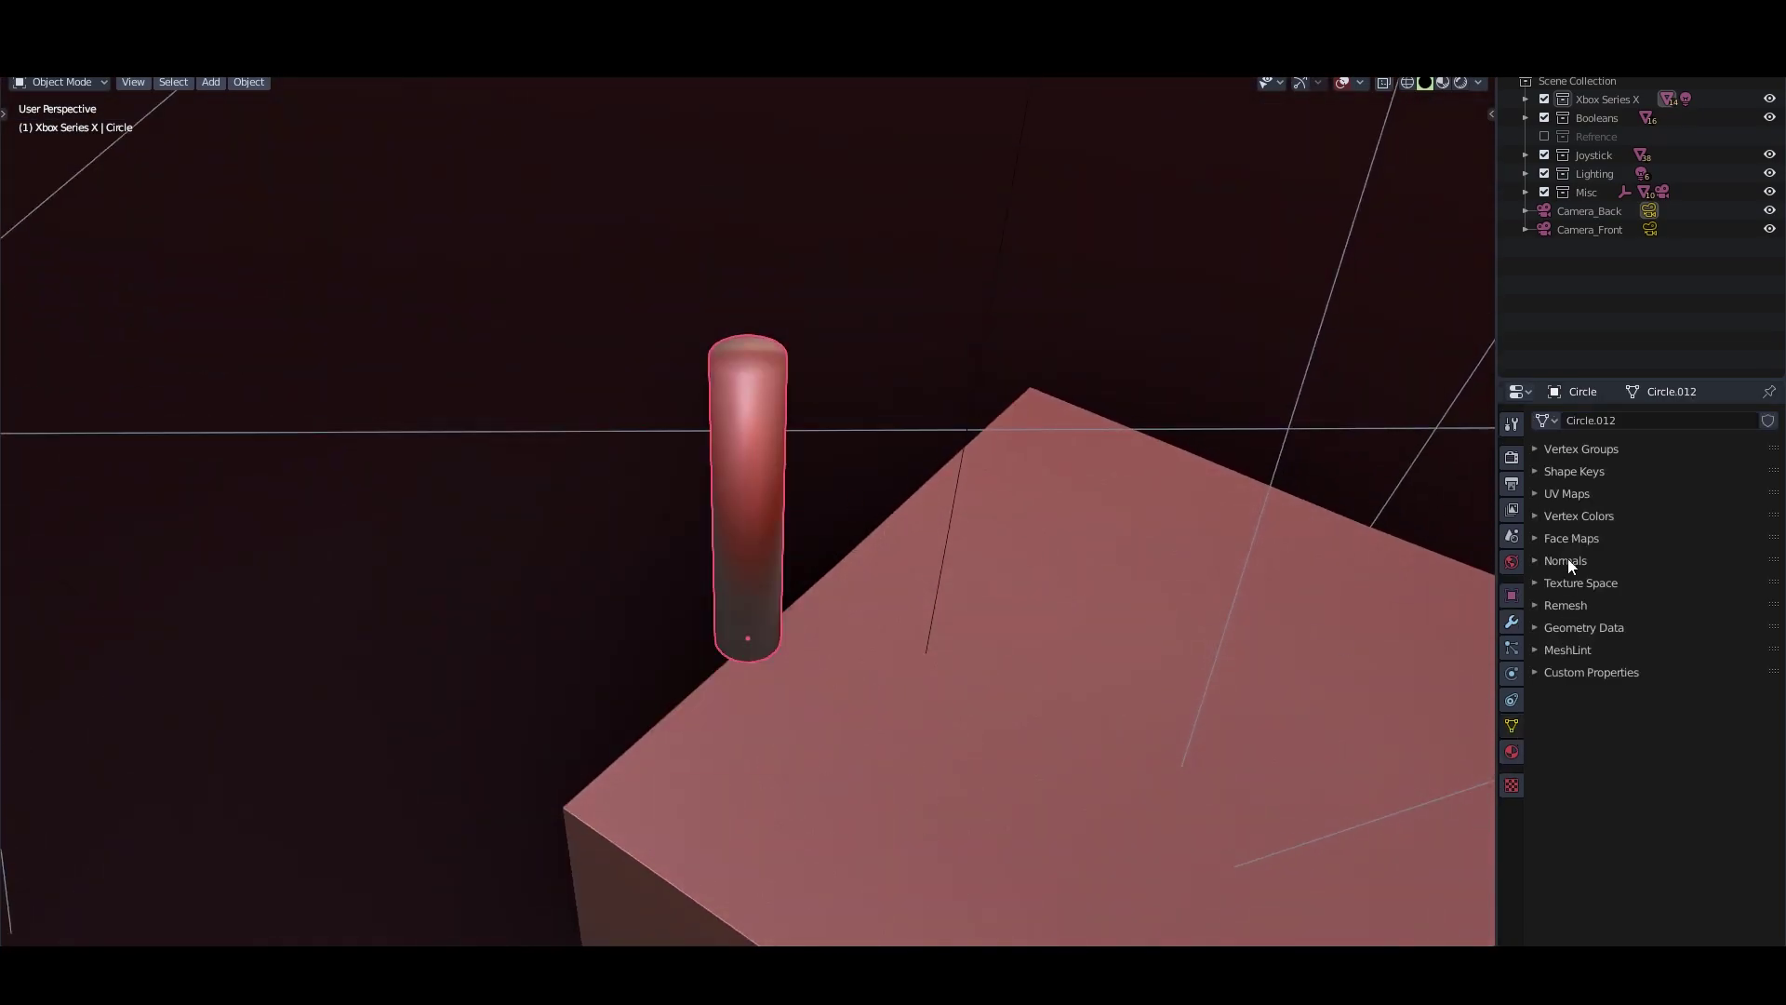
pyautogui.click(1566, 560)
pyautogui.click(1564, 583)
# Raise the cylinder along Z and scale it down in top view
pyautogui.press('KP_7')
pyautogui.press('KP_1')
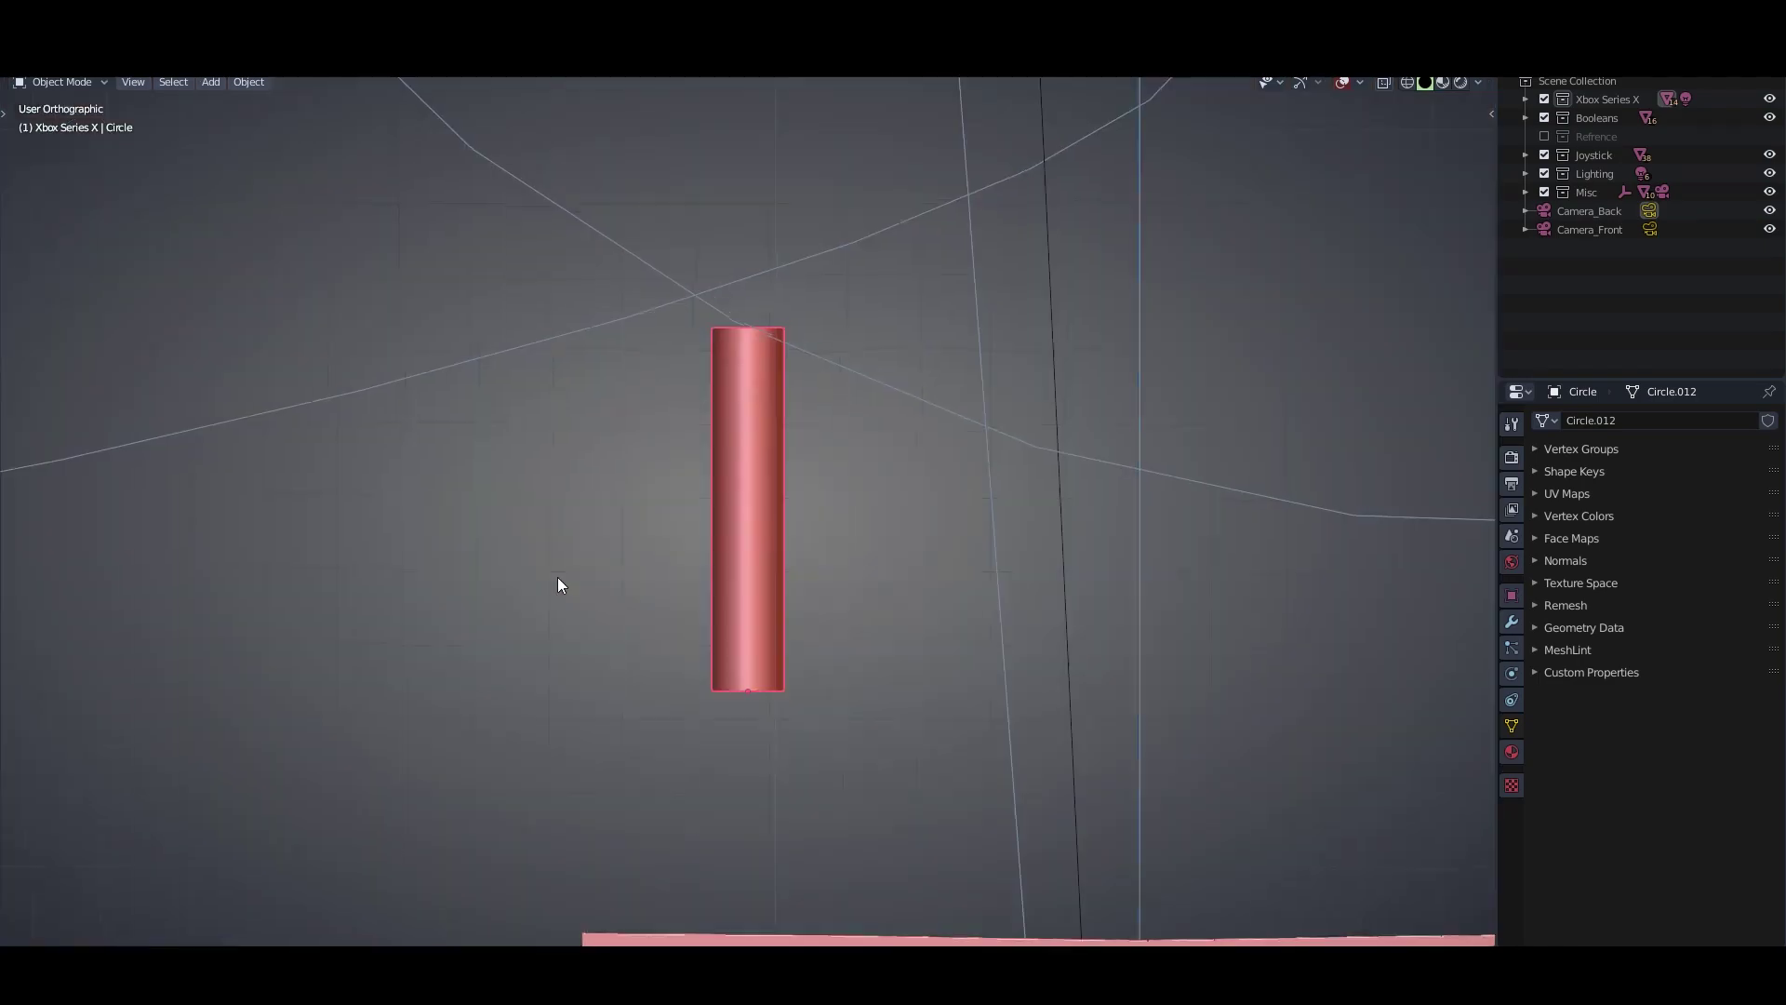
pyautogui.press('g')
pyautogui.press('z')
pyautogui.click(593, 820)
pyautogui.press('KP_7')
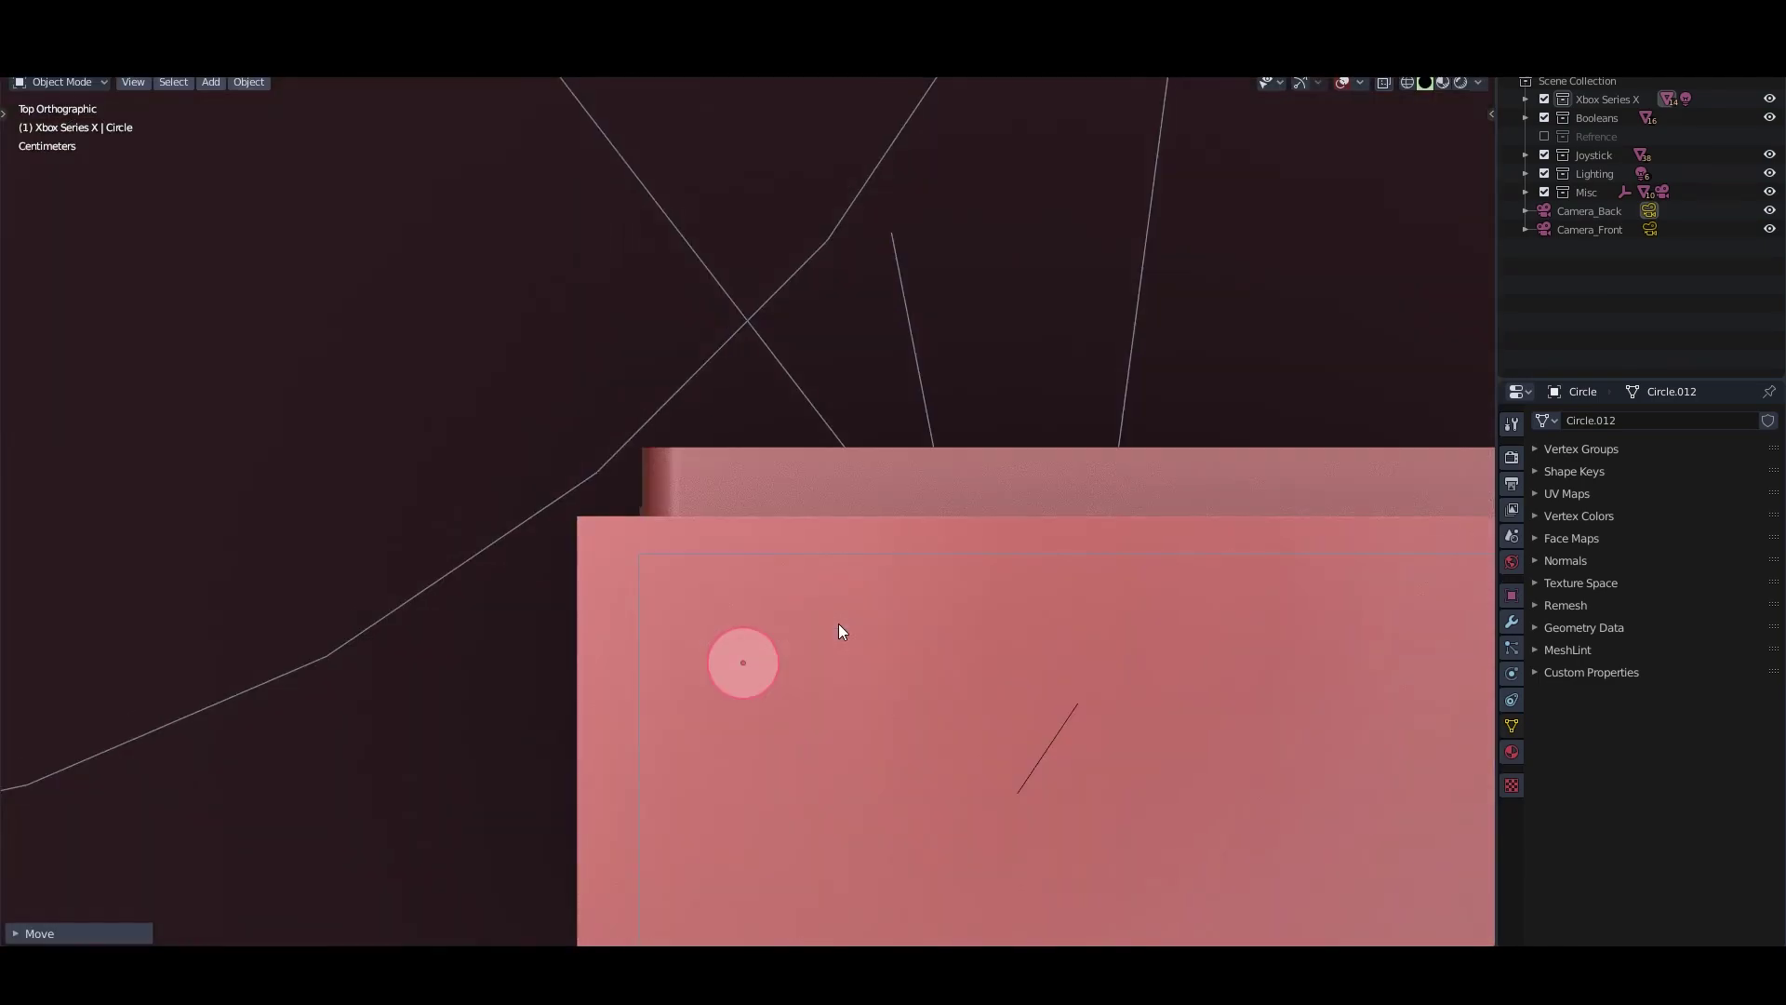
pyautogui.press('s')
pyautogui.scroll(-3, 991, 750)
pyautogui.click(963, 638)
# Shift the cylinder toward the top-left corner of the box top
pyautogui.press('Escape')
pyautogui.moveTo(940, 605); pyautogui.dragTo(878, 586, button='middle')
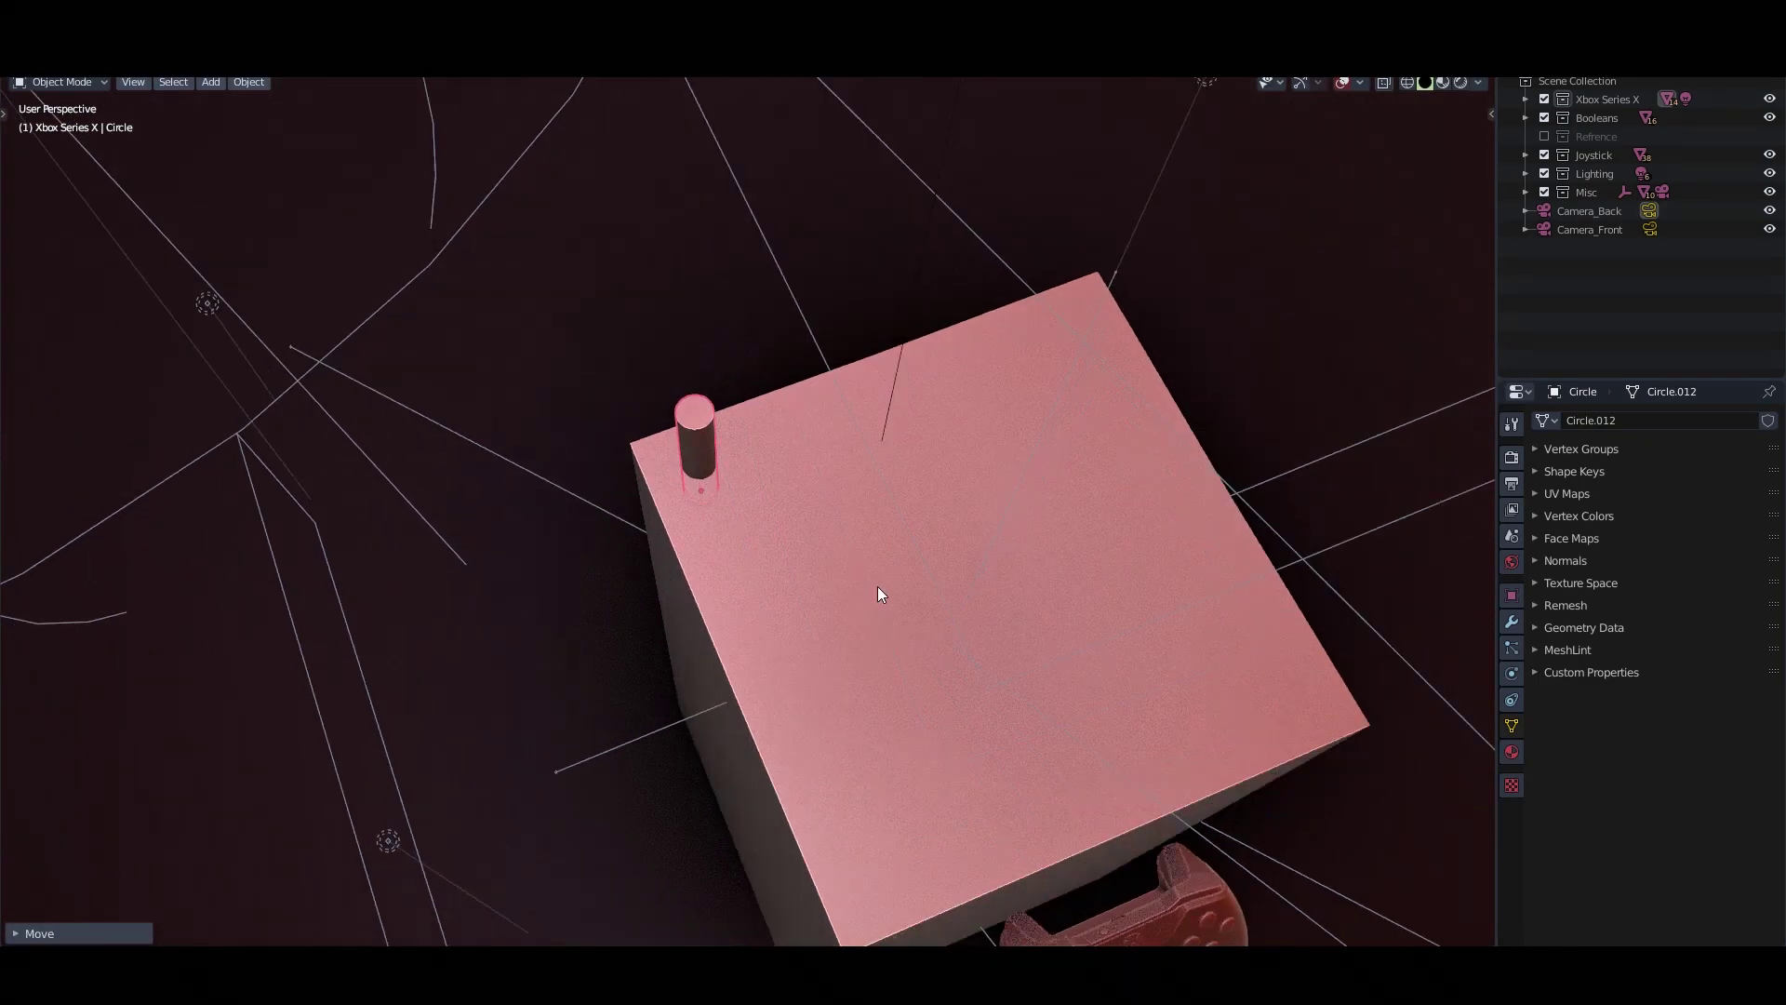
pyautogui.press('KP_7')
pyautogui.press('g')
pyautogui.press('Escape')
# Add an Array modifier (count 12, offset X 1.15) and a duplicate array with Y offset -1.15
pyautogui.click(1511, 621)
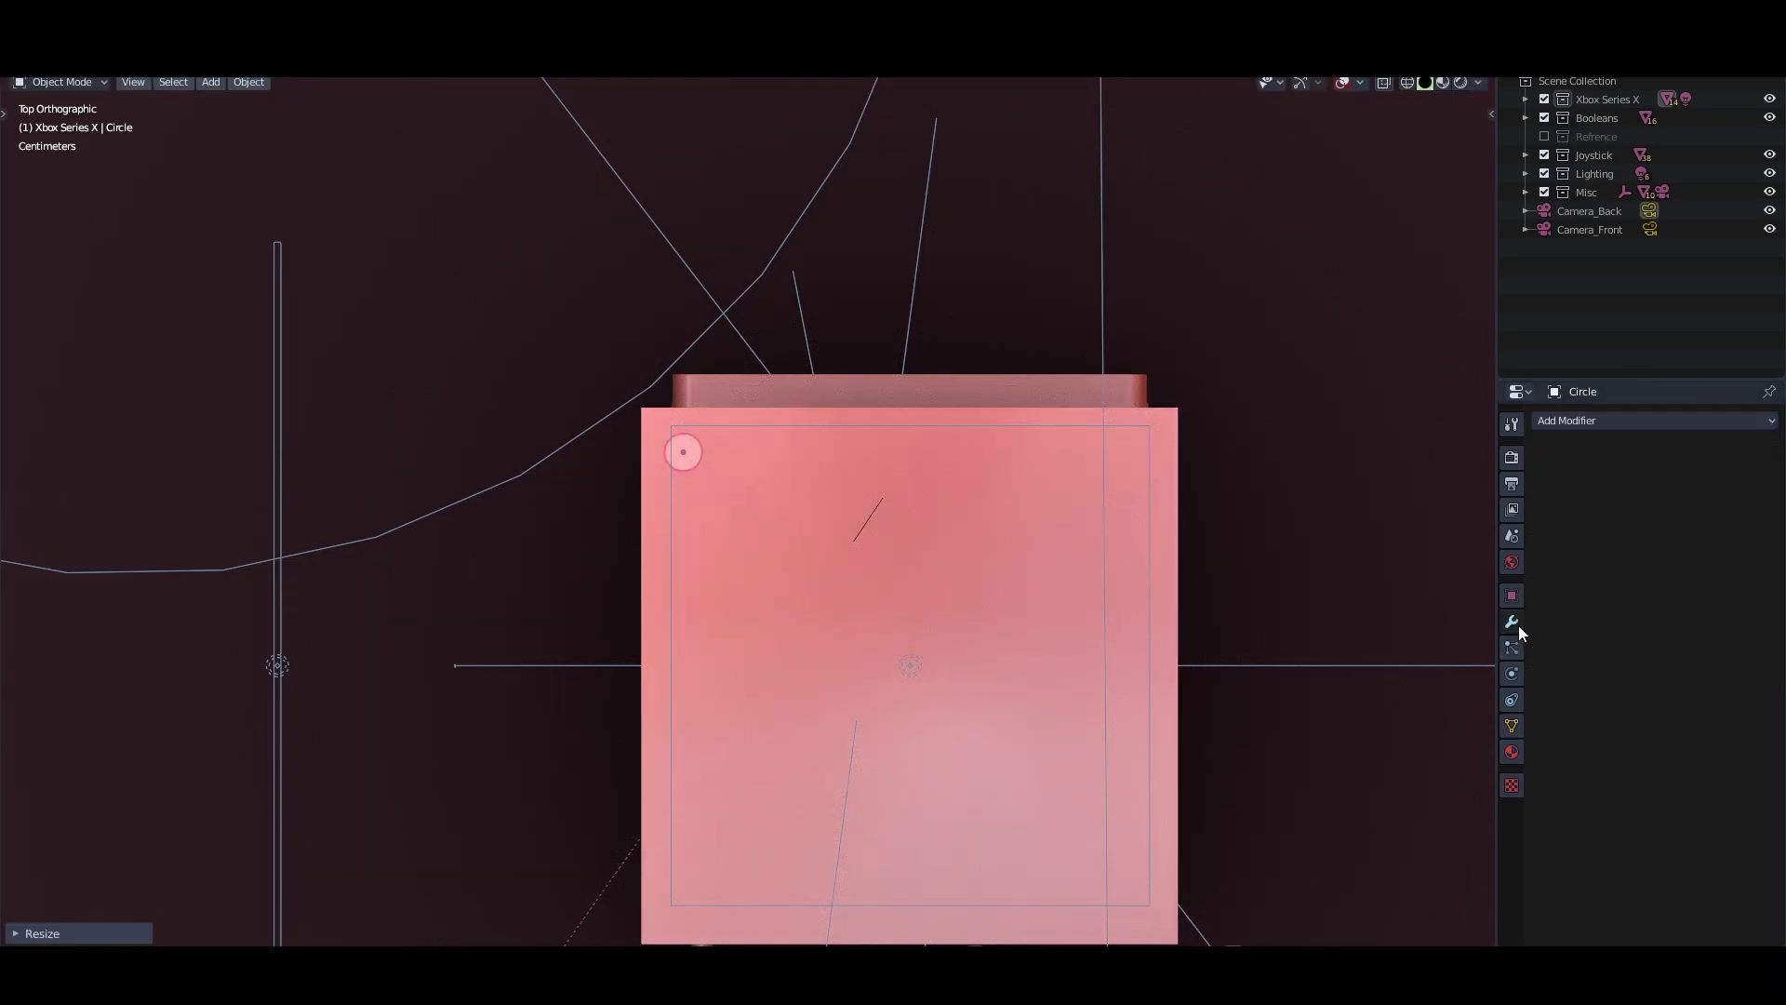
pyautogui.click(1656, 420)
pyautogui.click(1446, 460)
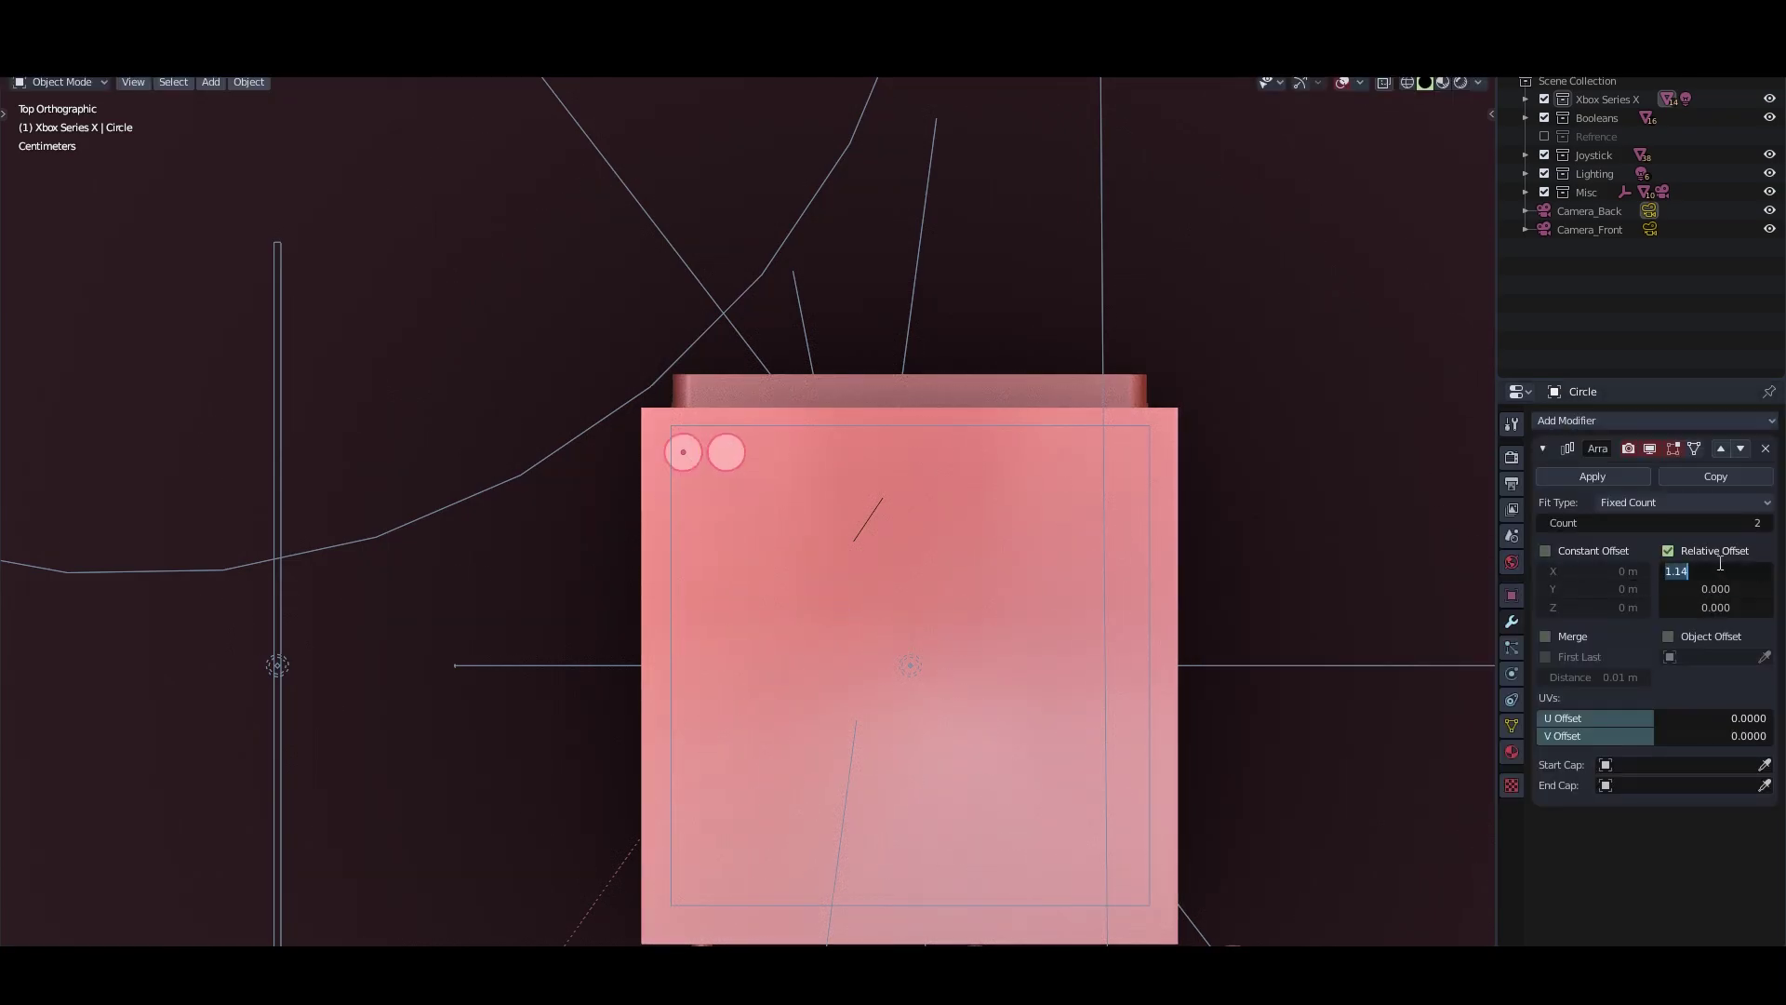
pyautogui.write('12')
pyautogui.press('Return')
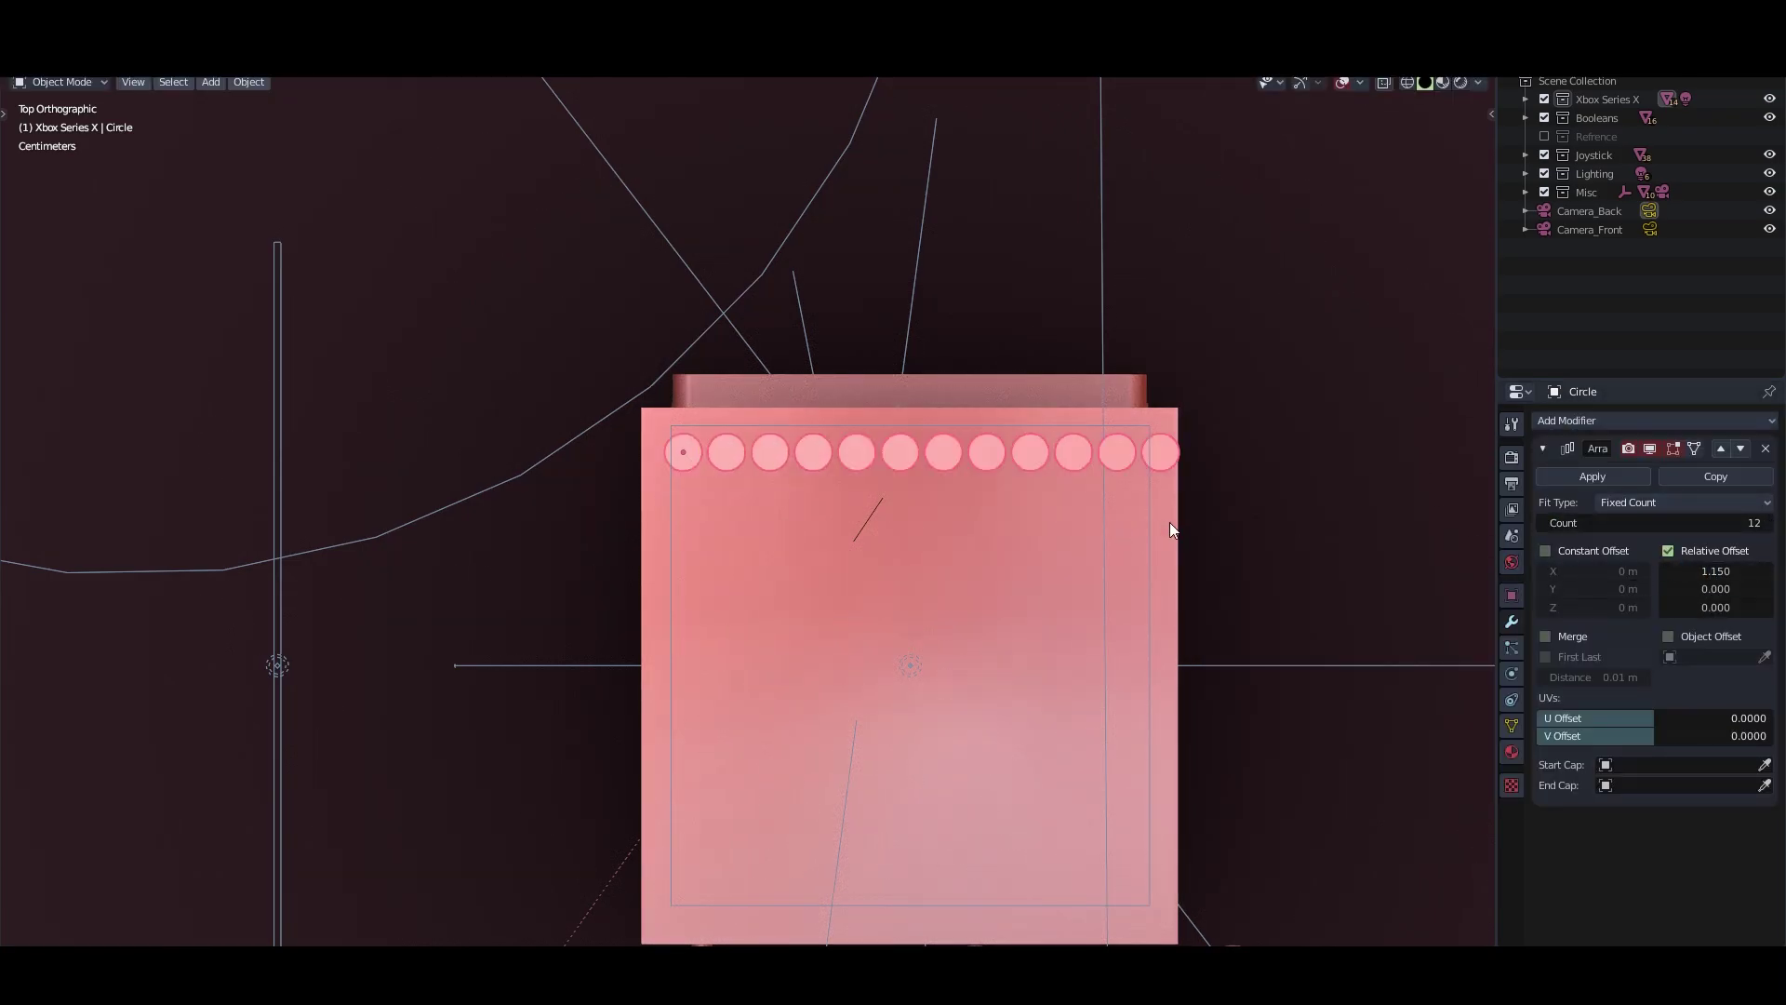
pyautogui.press('g')
pyautogui.press('Return')
pyautogui.click(1714, 479)
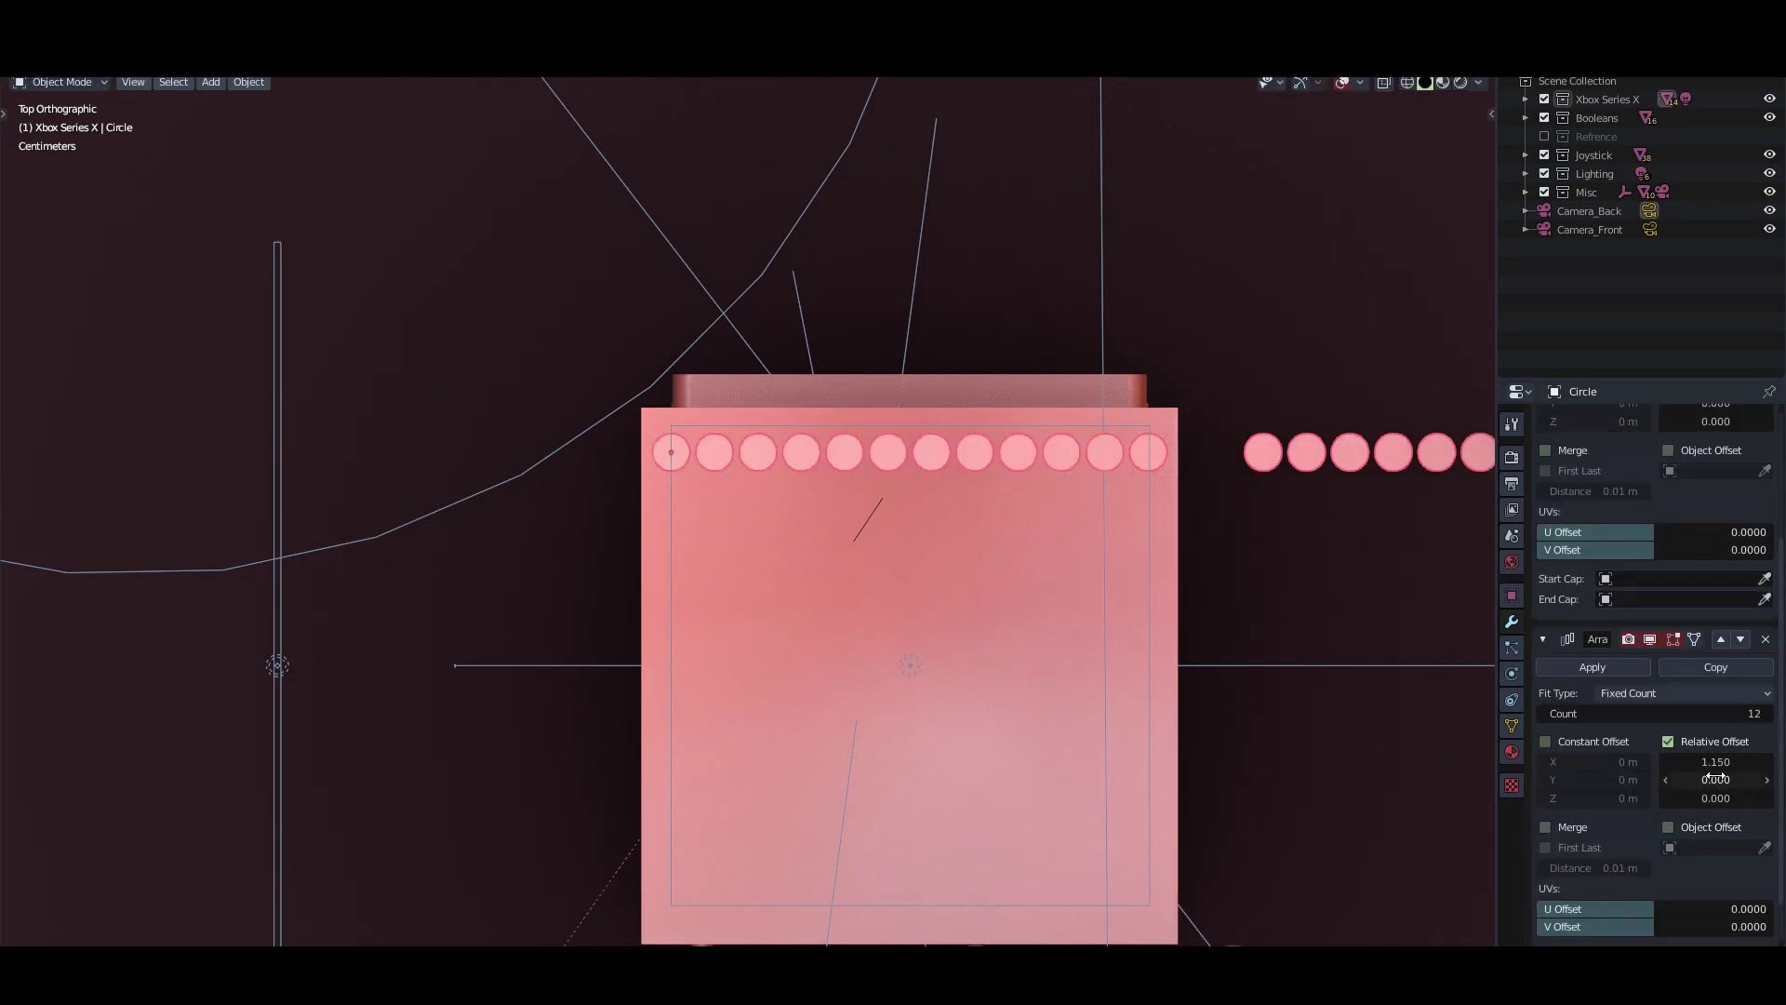
pyautogui.write('1.15')
pyautogui.press('Return')
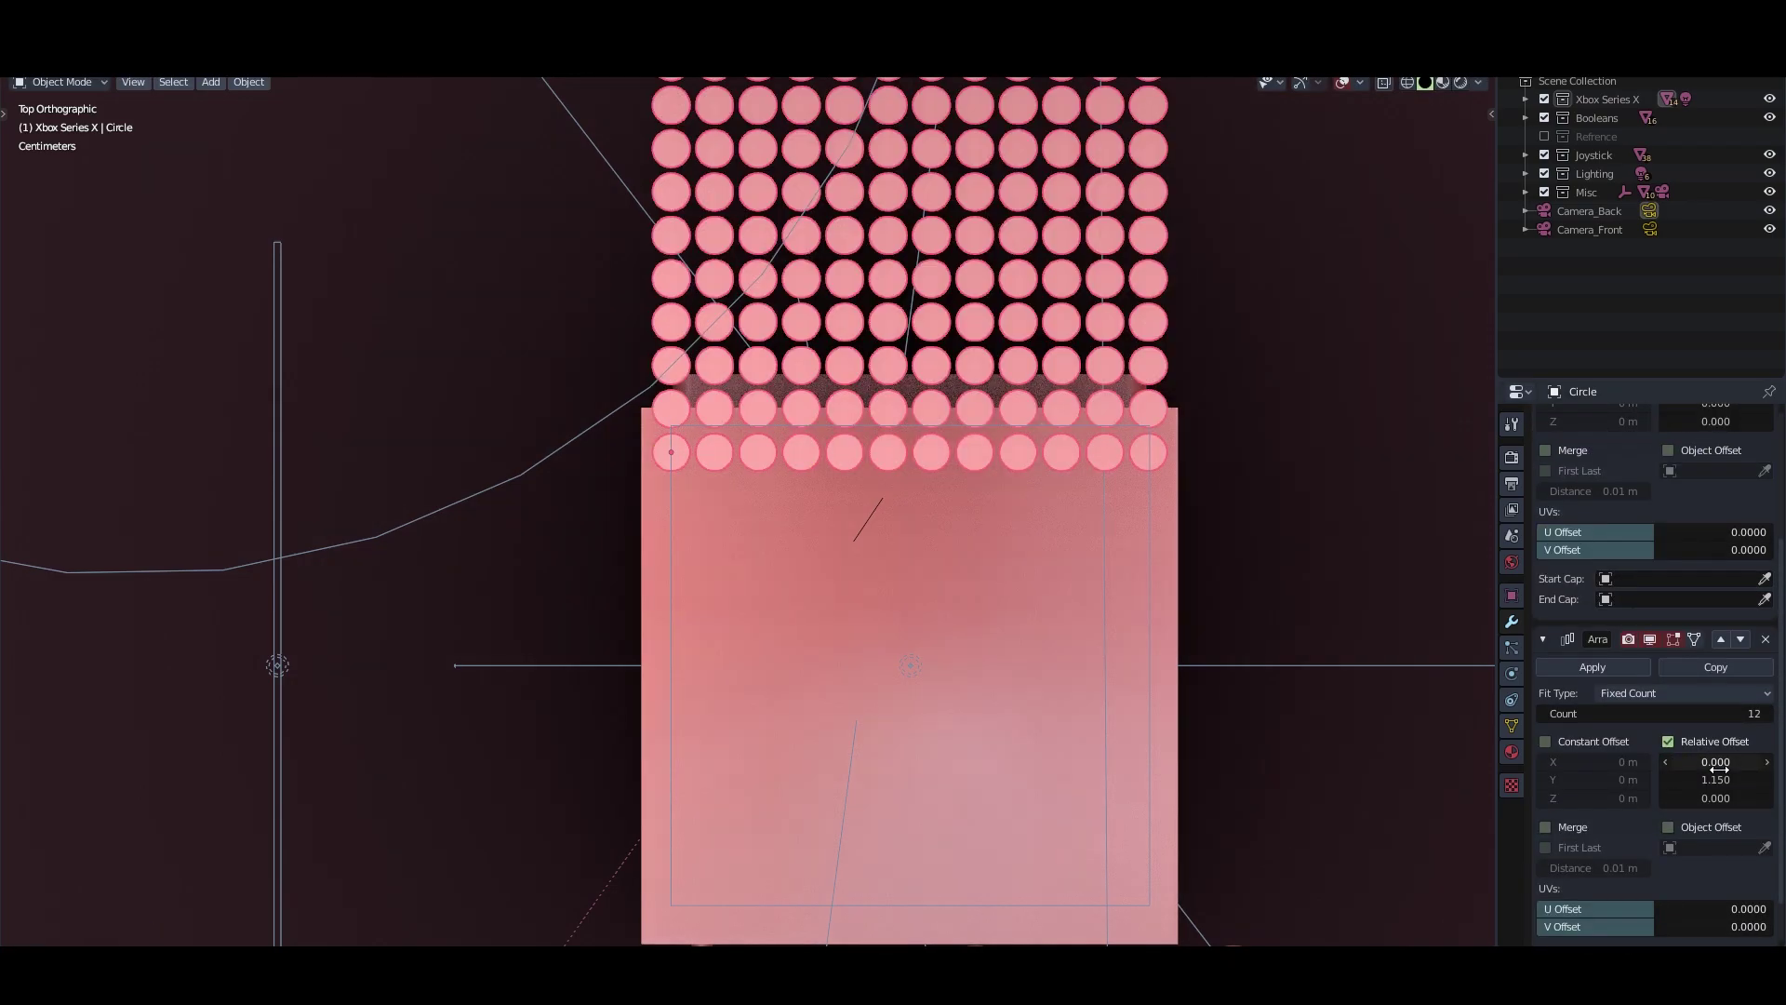
pyautogui.press('Return')
# Slide the cylinder grid along Y over the box top and set it as the Cube's Boolean cutter
pyautogui.keyDown('shift'); pyautogui.moveTo(1065, 506); pyautogui.dragTo(1055, 372, button='middle'); pyautogui.keyUp('shift')
pyautogui.press('g')
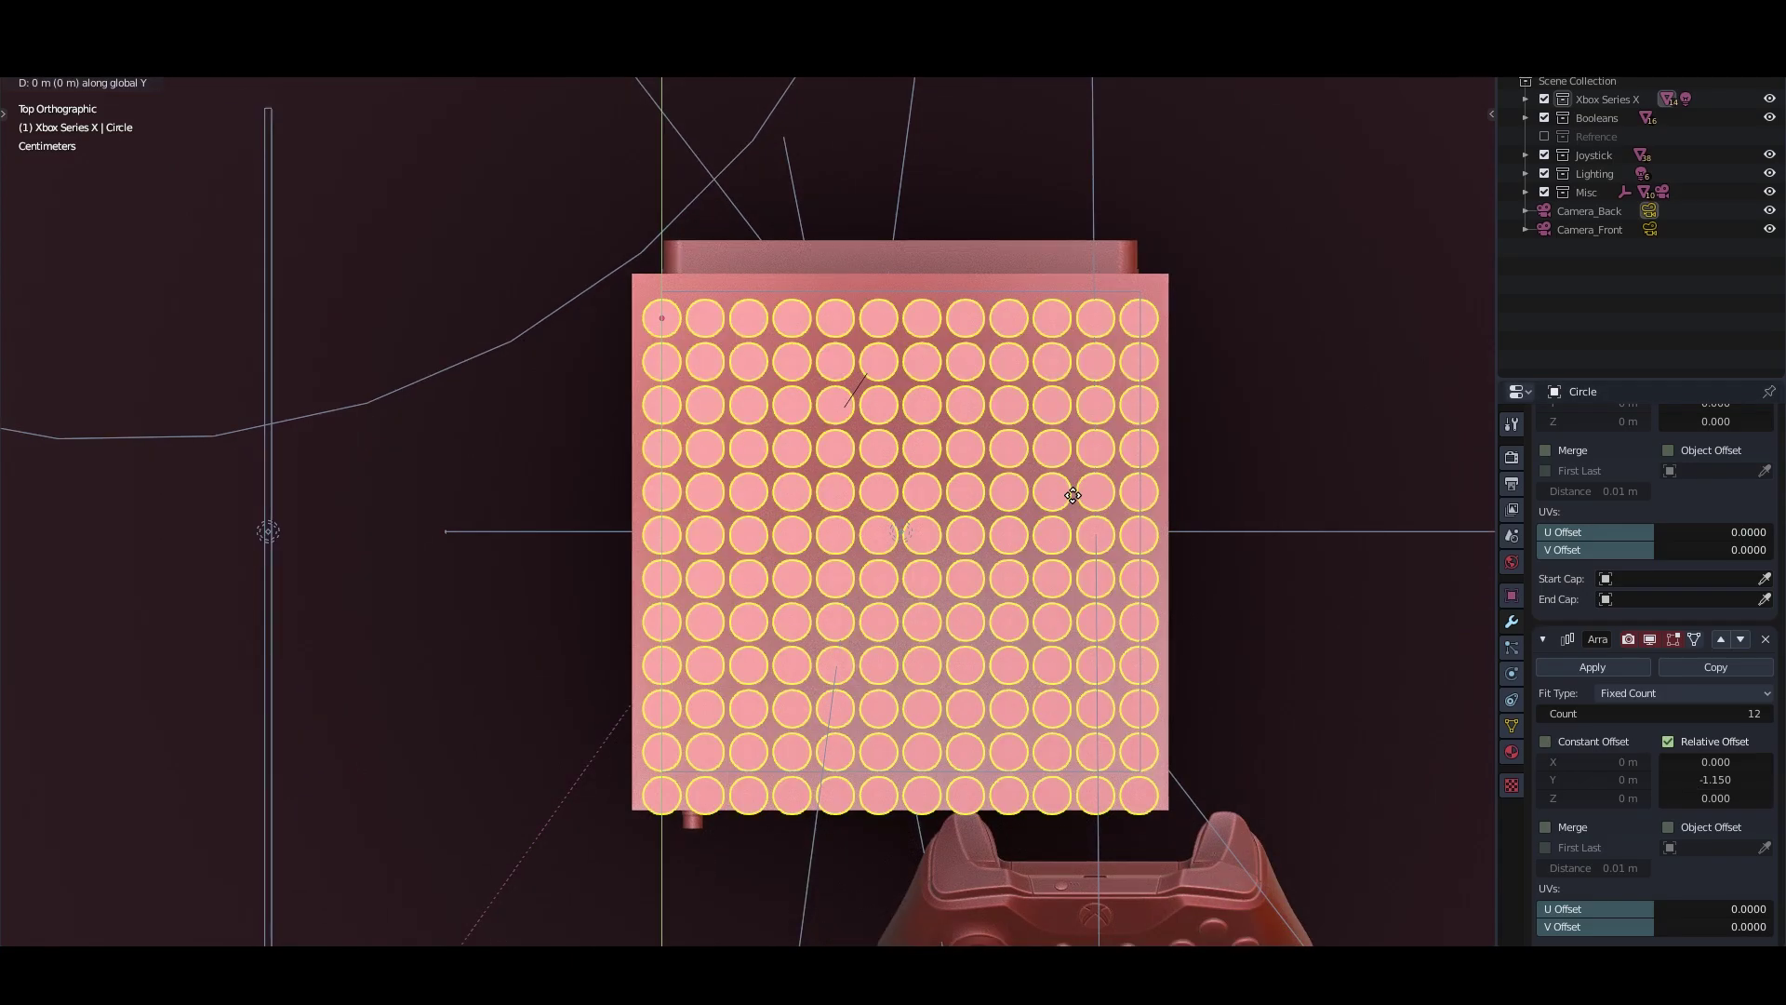
pyautogui.press('y')
pyautogui.click(1056, 372)
pyautogui.moveTo(1064, 723); pyautogui.dragTo(1012, 822, button='middle')
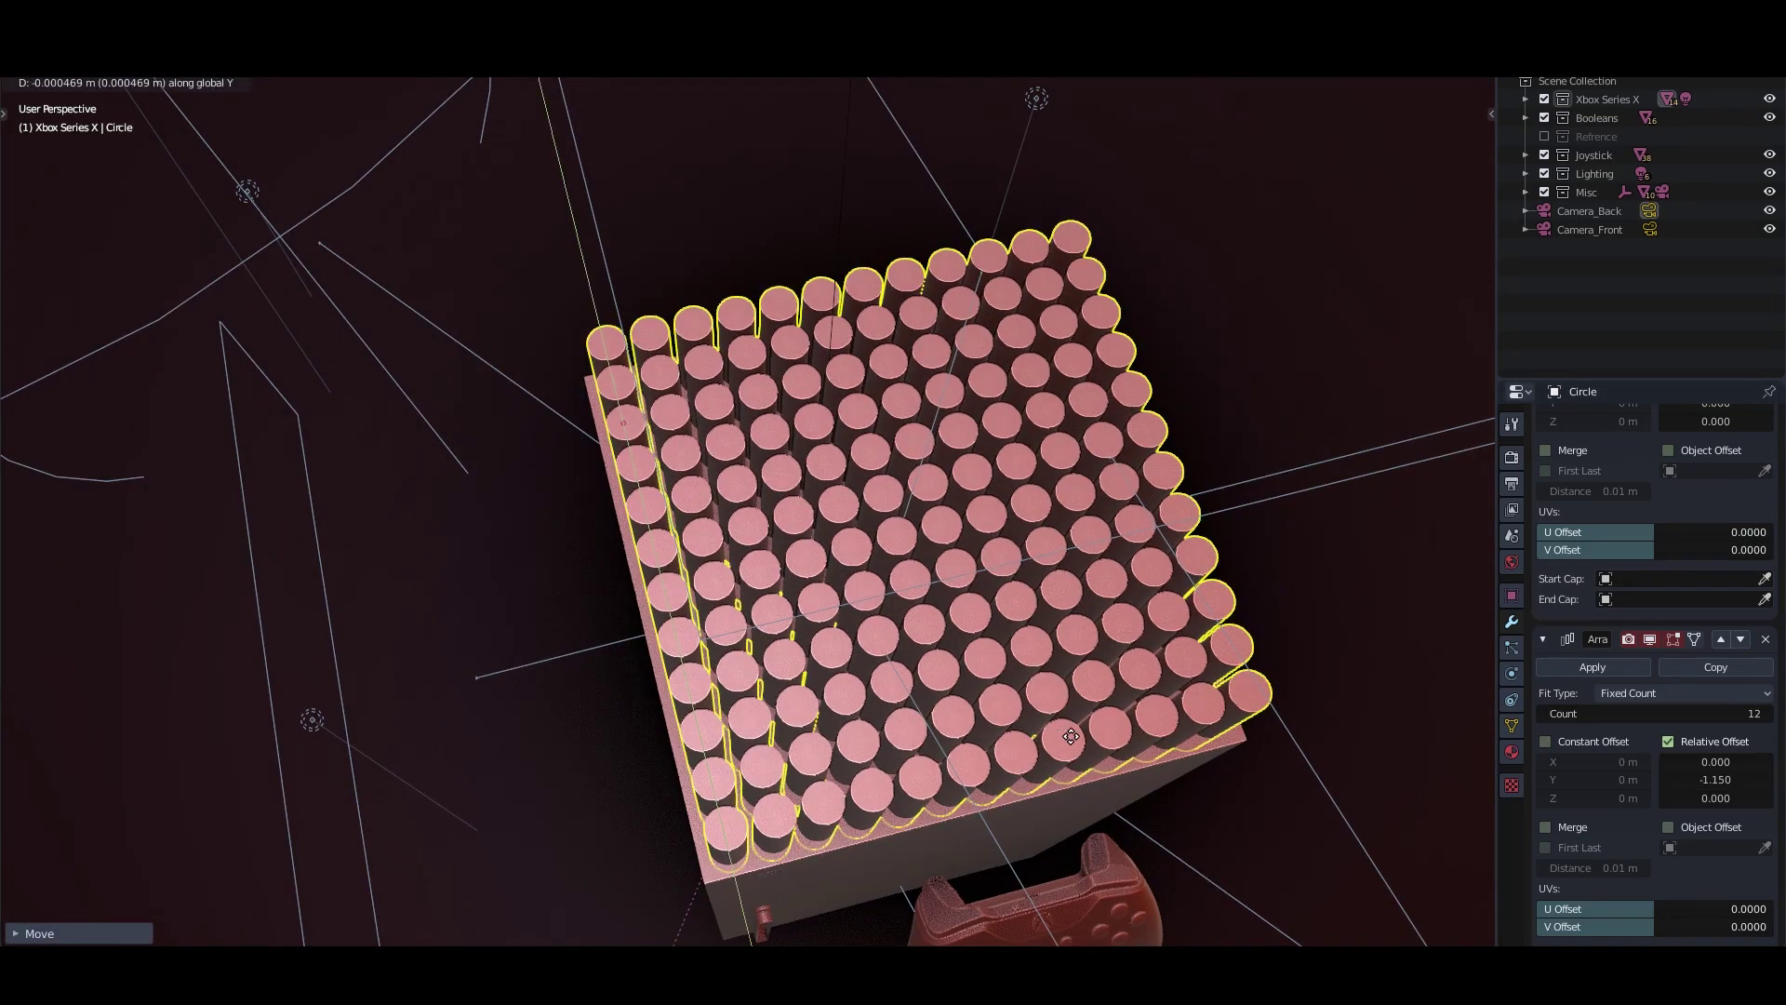
pyautogui.click(927, 685)
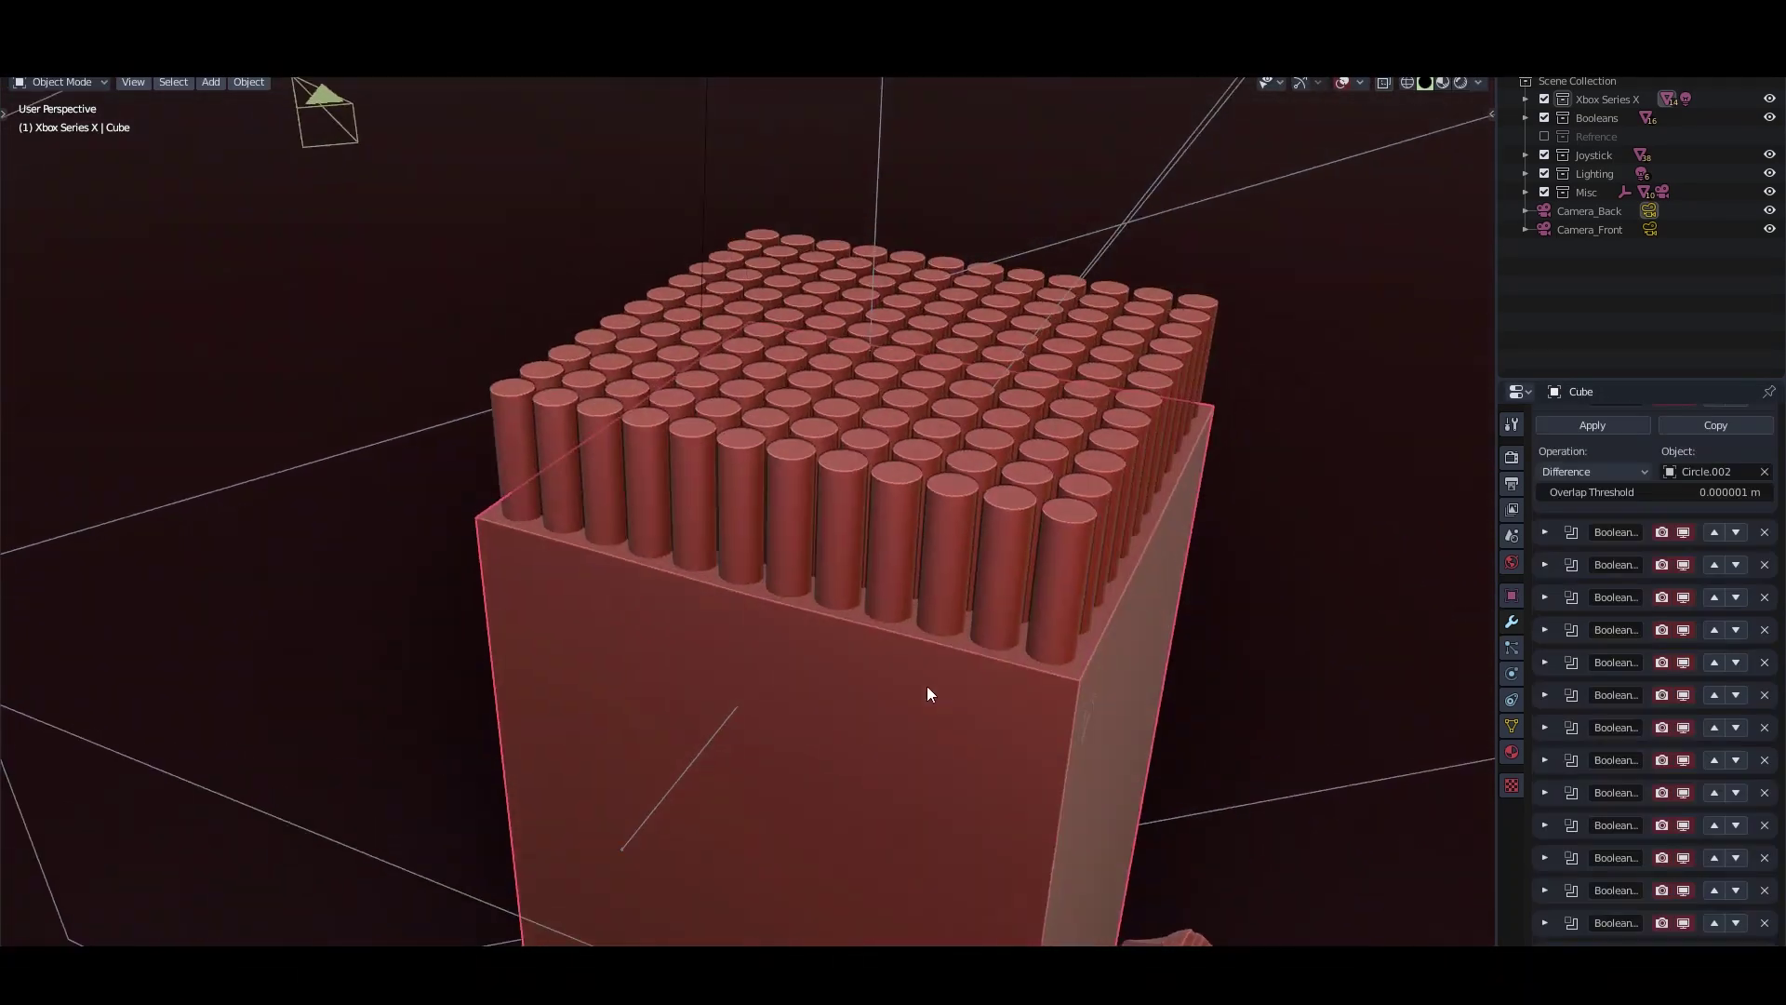
pyautogui.click(1183, 483)
pyautogui.moveTo(1275, 445)
pyautogui.mouseDown(button='middle')
pyautogui.moveTo(1111, 488)
pyautogui.moveTo(1061, 549)
pyautogui.moveTo(978, 549)
pyautogui.moveTo(956, 510)
pyautogui.moveTo(981, 590)
pyautogui.moveTo(906, 558)
pyautogui.moveTo(986, 569)
pyautogui.mouseUp(button='middle')
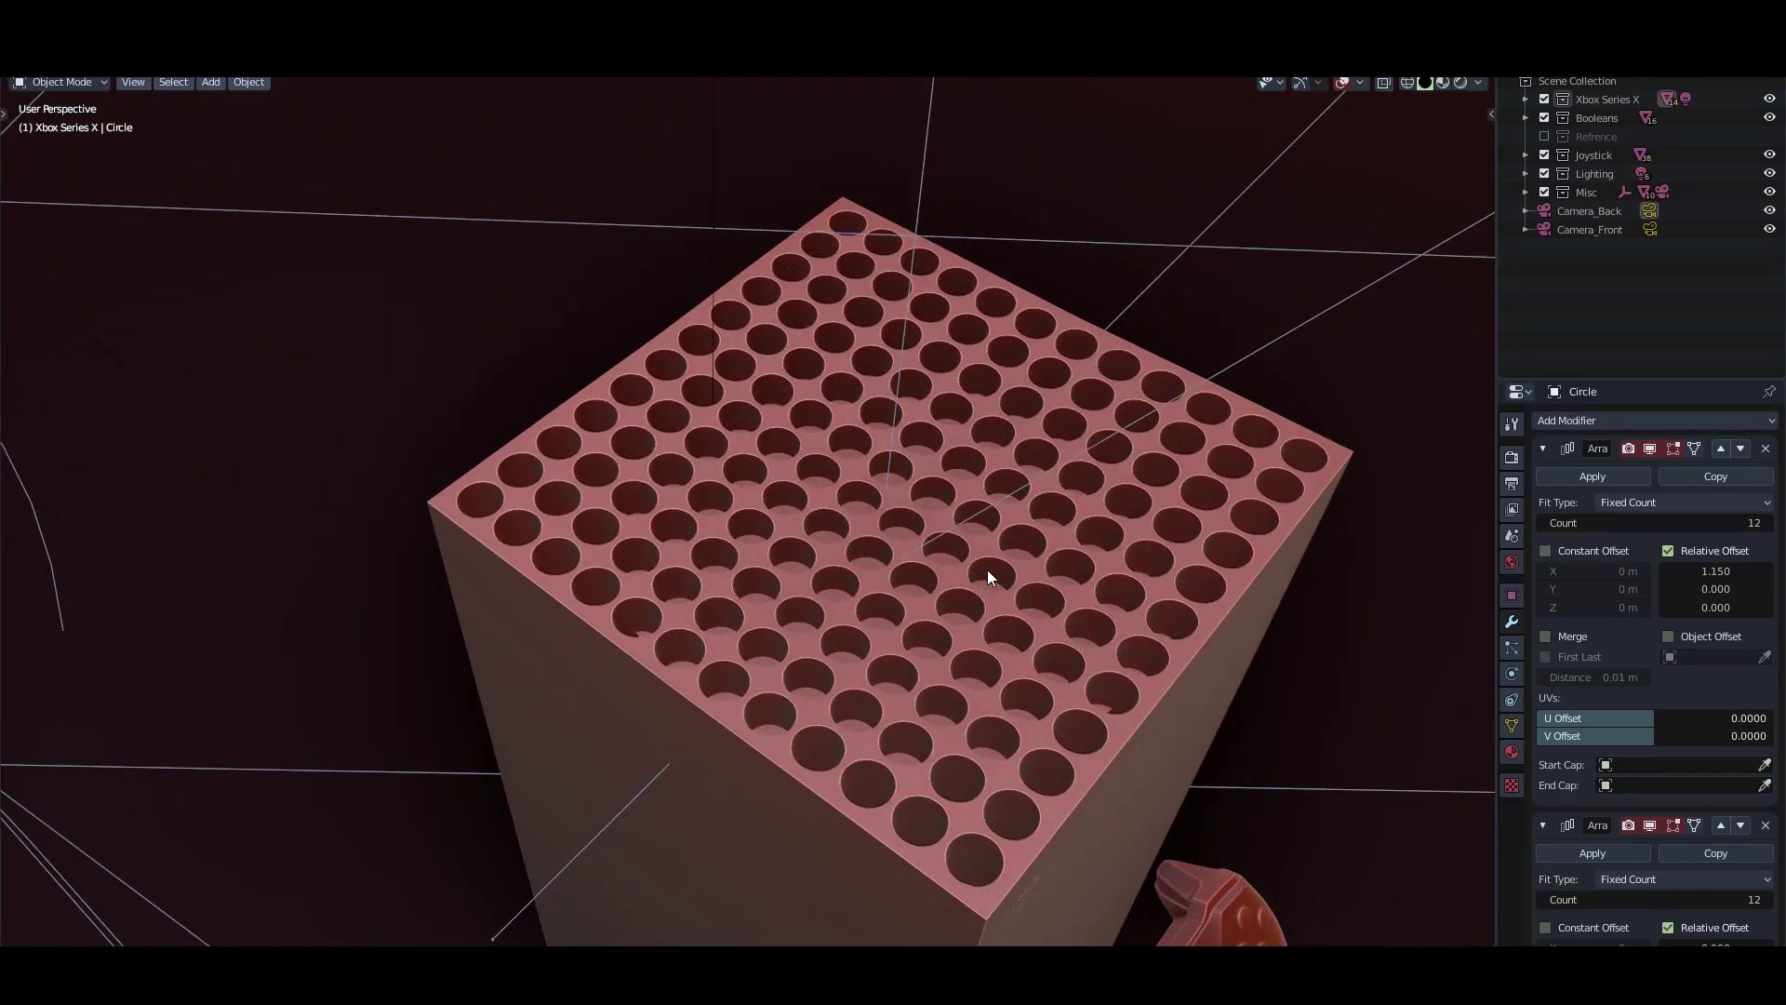
pyautogui.hotkey('shift', 'a')
# Add a circle rotated 90° on X and scale it down in front view
pyautogui.click(733, 404)
pyautogui.scroll(-5, 695, 431)
pyautogui.scroll(2, 694, 432)
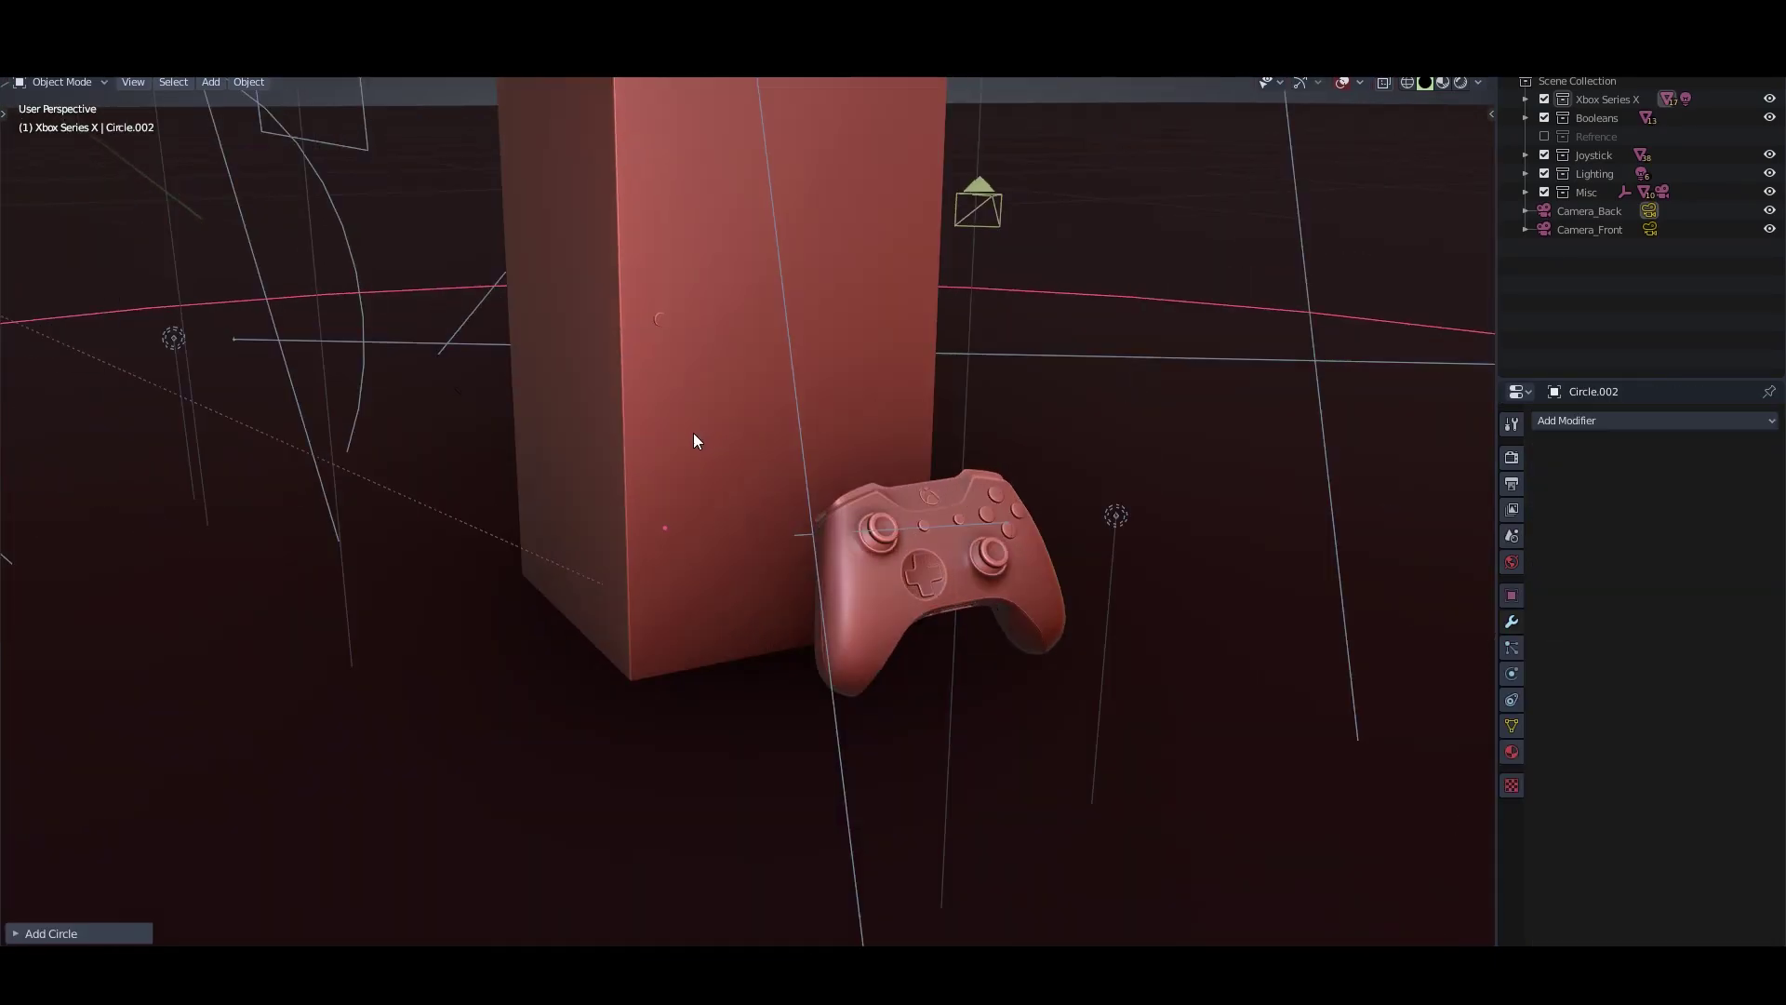
pyautogui.moveTo(694, 433); pyautogui.dragTo(588, 439, button='middle')
pyautogui.press('KP_1')
pyautogui.write('rx90')
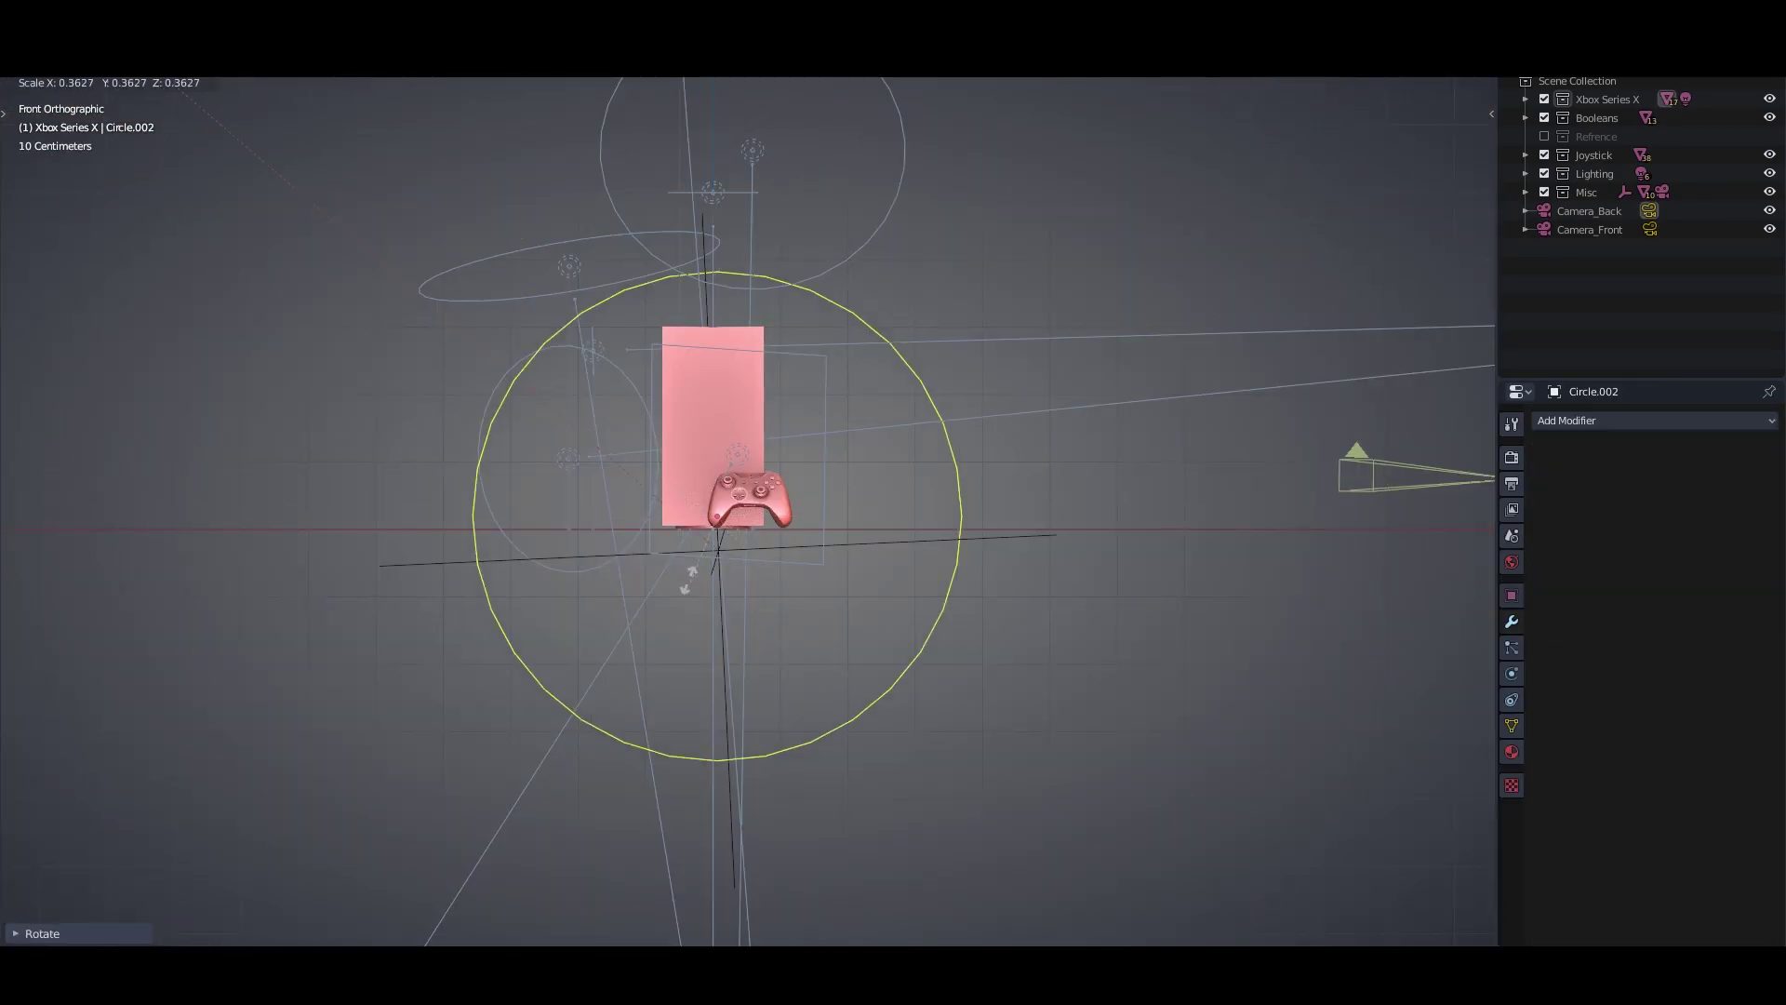
pyautogui.click(688, 578)
pyautogui.scroll(3, 806, 499)
pyautogui.scroll(2, 850, 548)
pyautogui.press('KP_3')
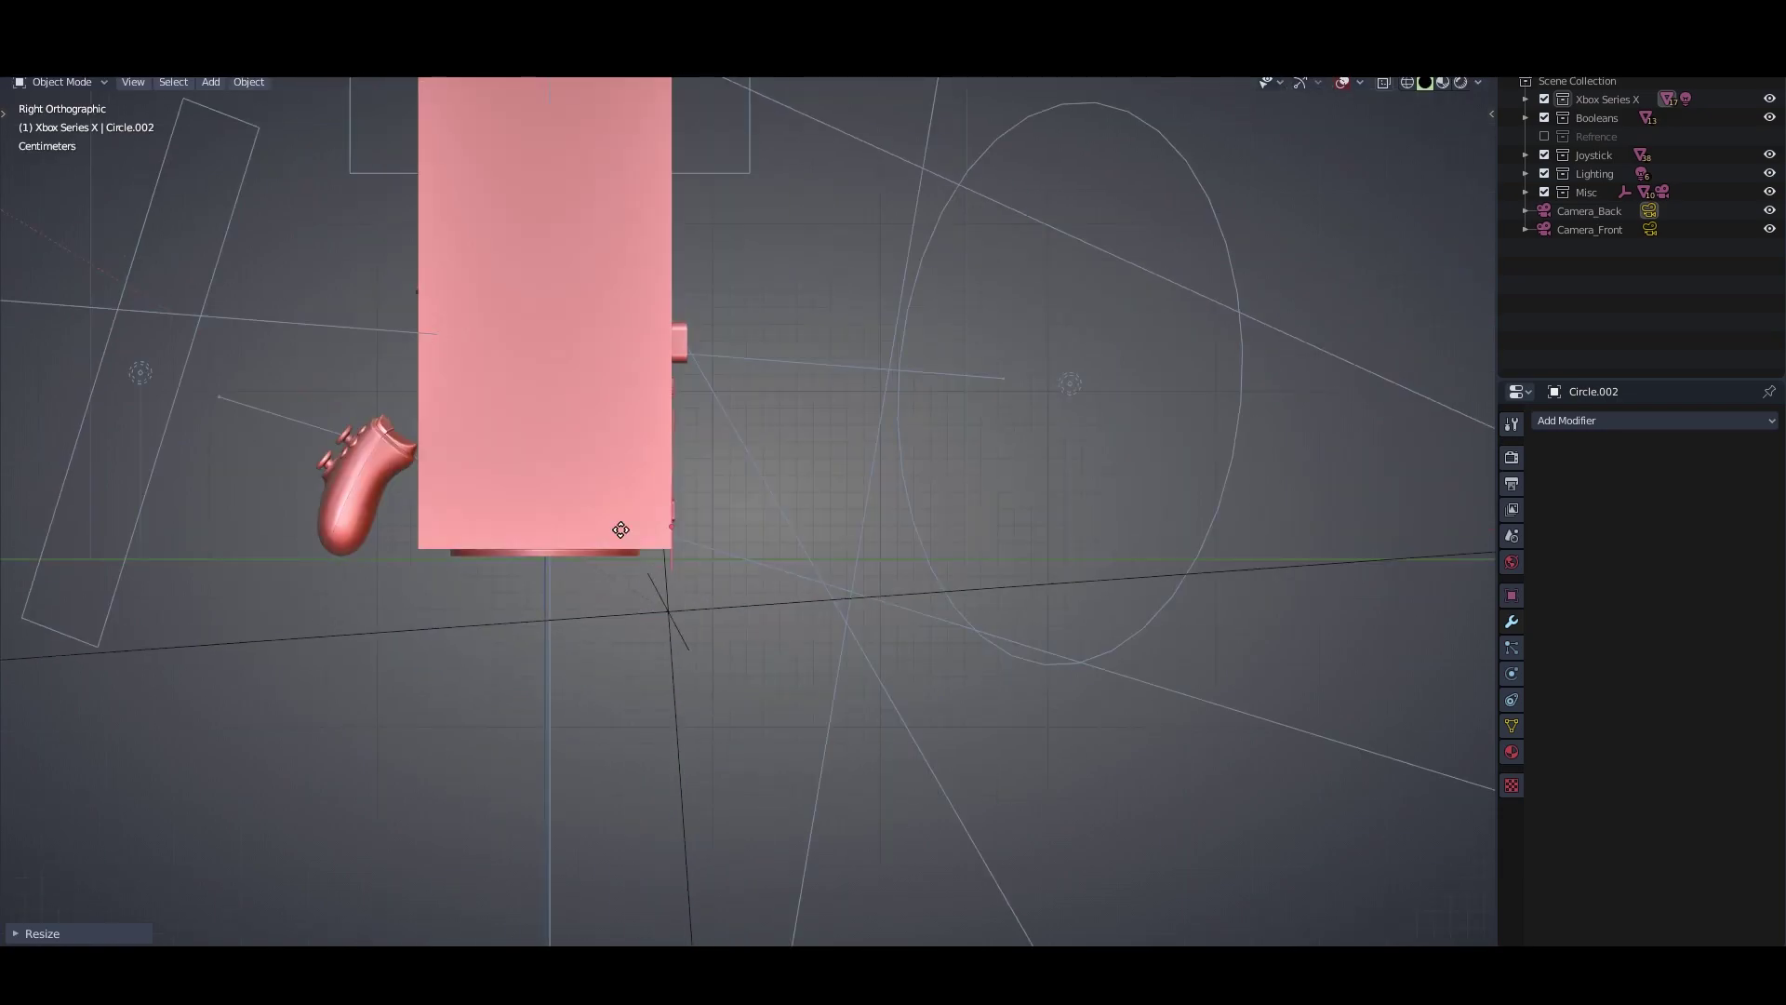
pyautogui.press('KP_1')
pyautogui.scroll(3, 863, 575)
pyautogui.scroll(2, 789, 512)
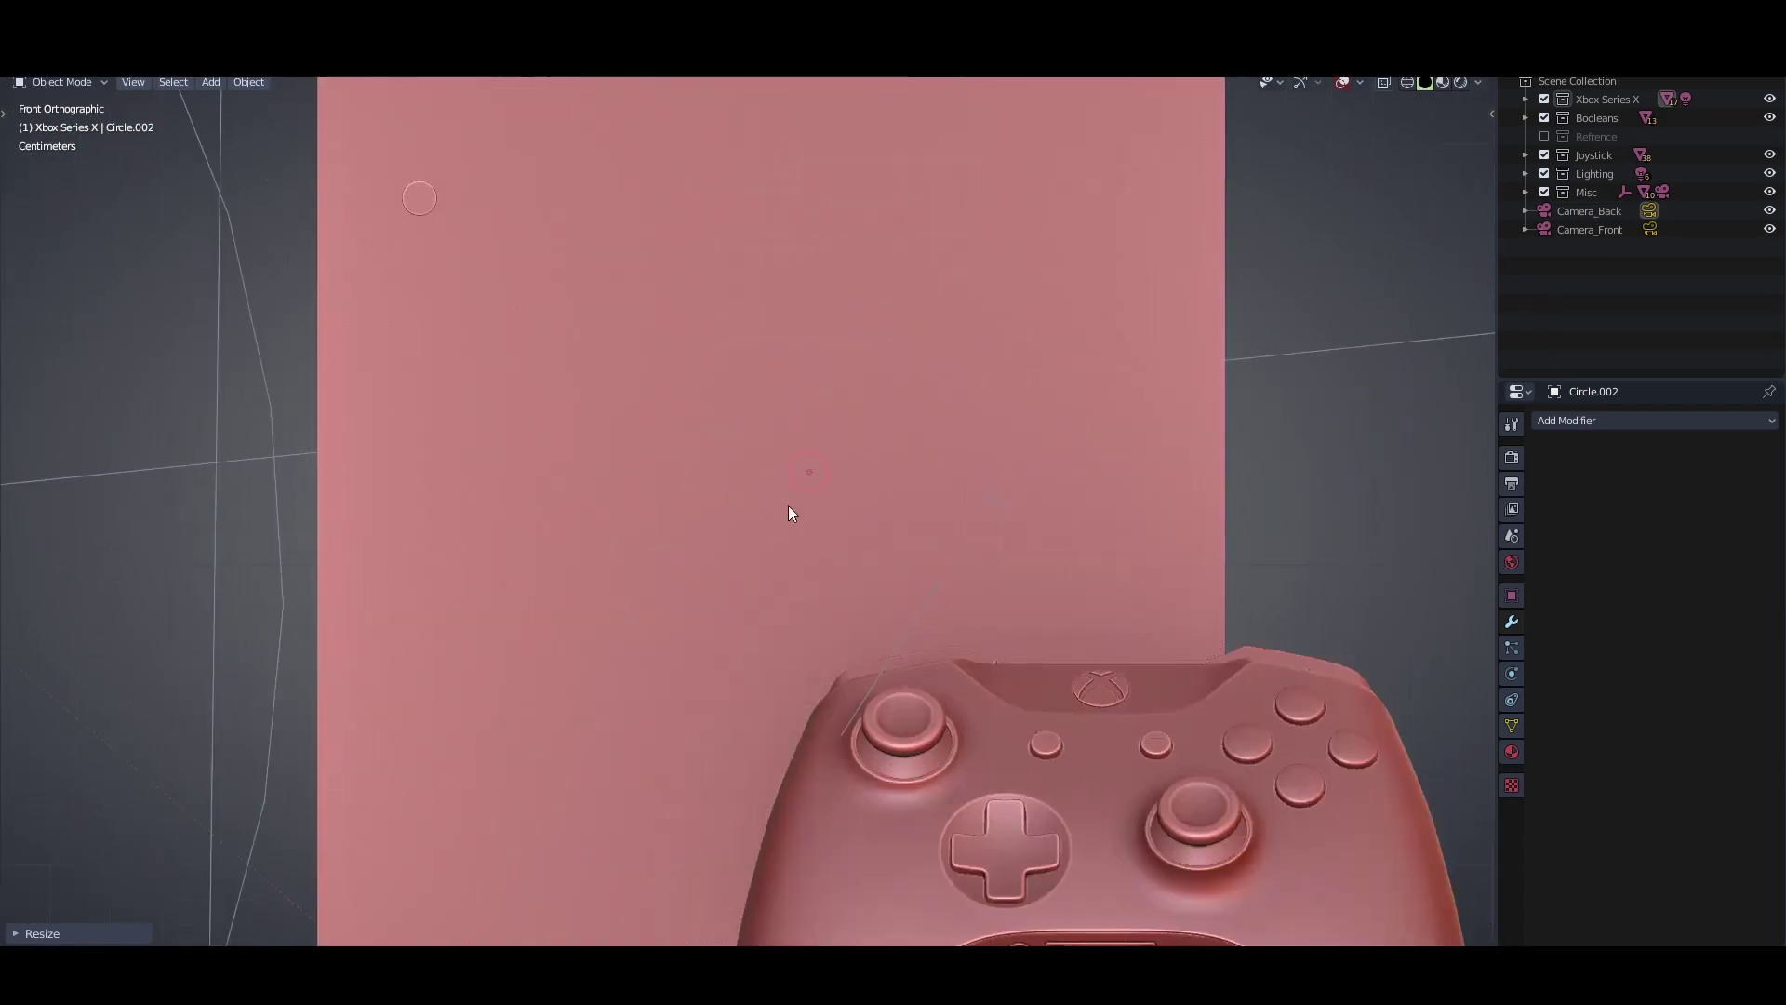
# Delete the circle's lower vertices in wireframe, leaving an upper arc
pyautogui.press('Tab')
pyautogui.scroll(3, 670, 583)
pyautogui.scroll(2, 689, 599)
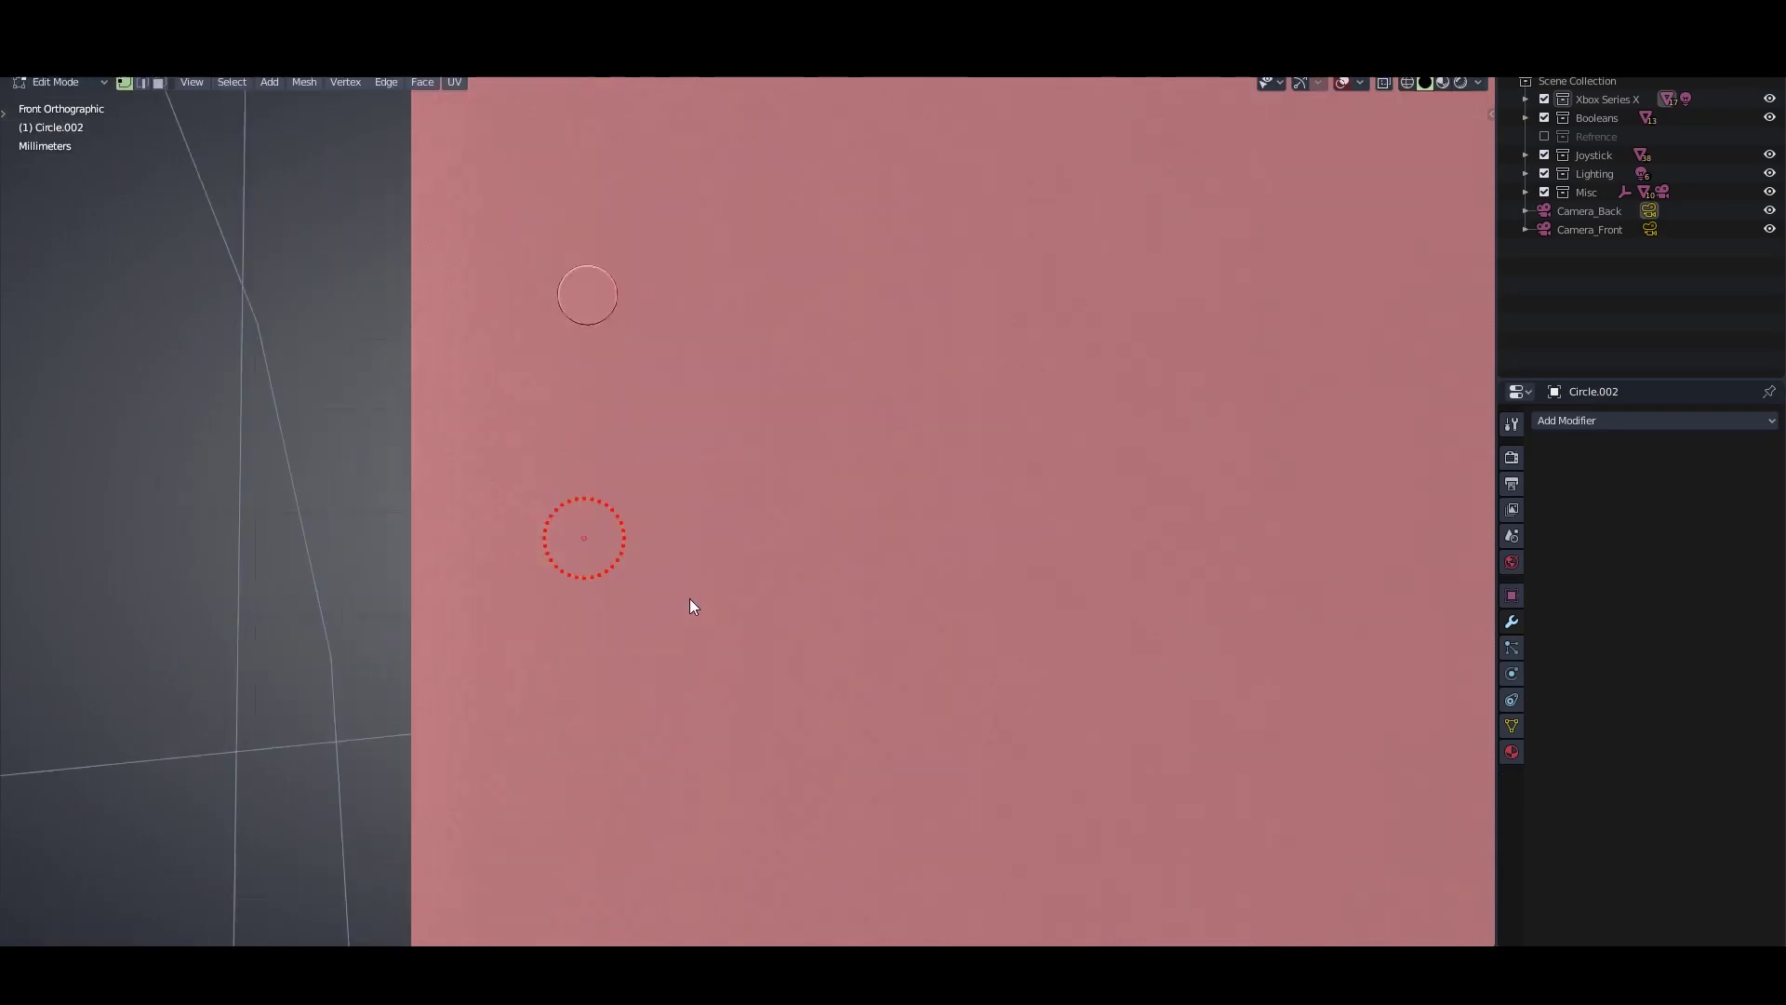
pyautogui.scroll(2, 718, 530)
pyautogui.hotkey('shift', 'z')
pyautogui.press('x')
pyautogui.click(710, 443)
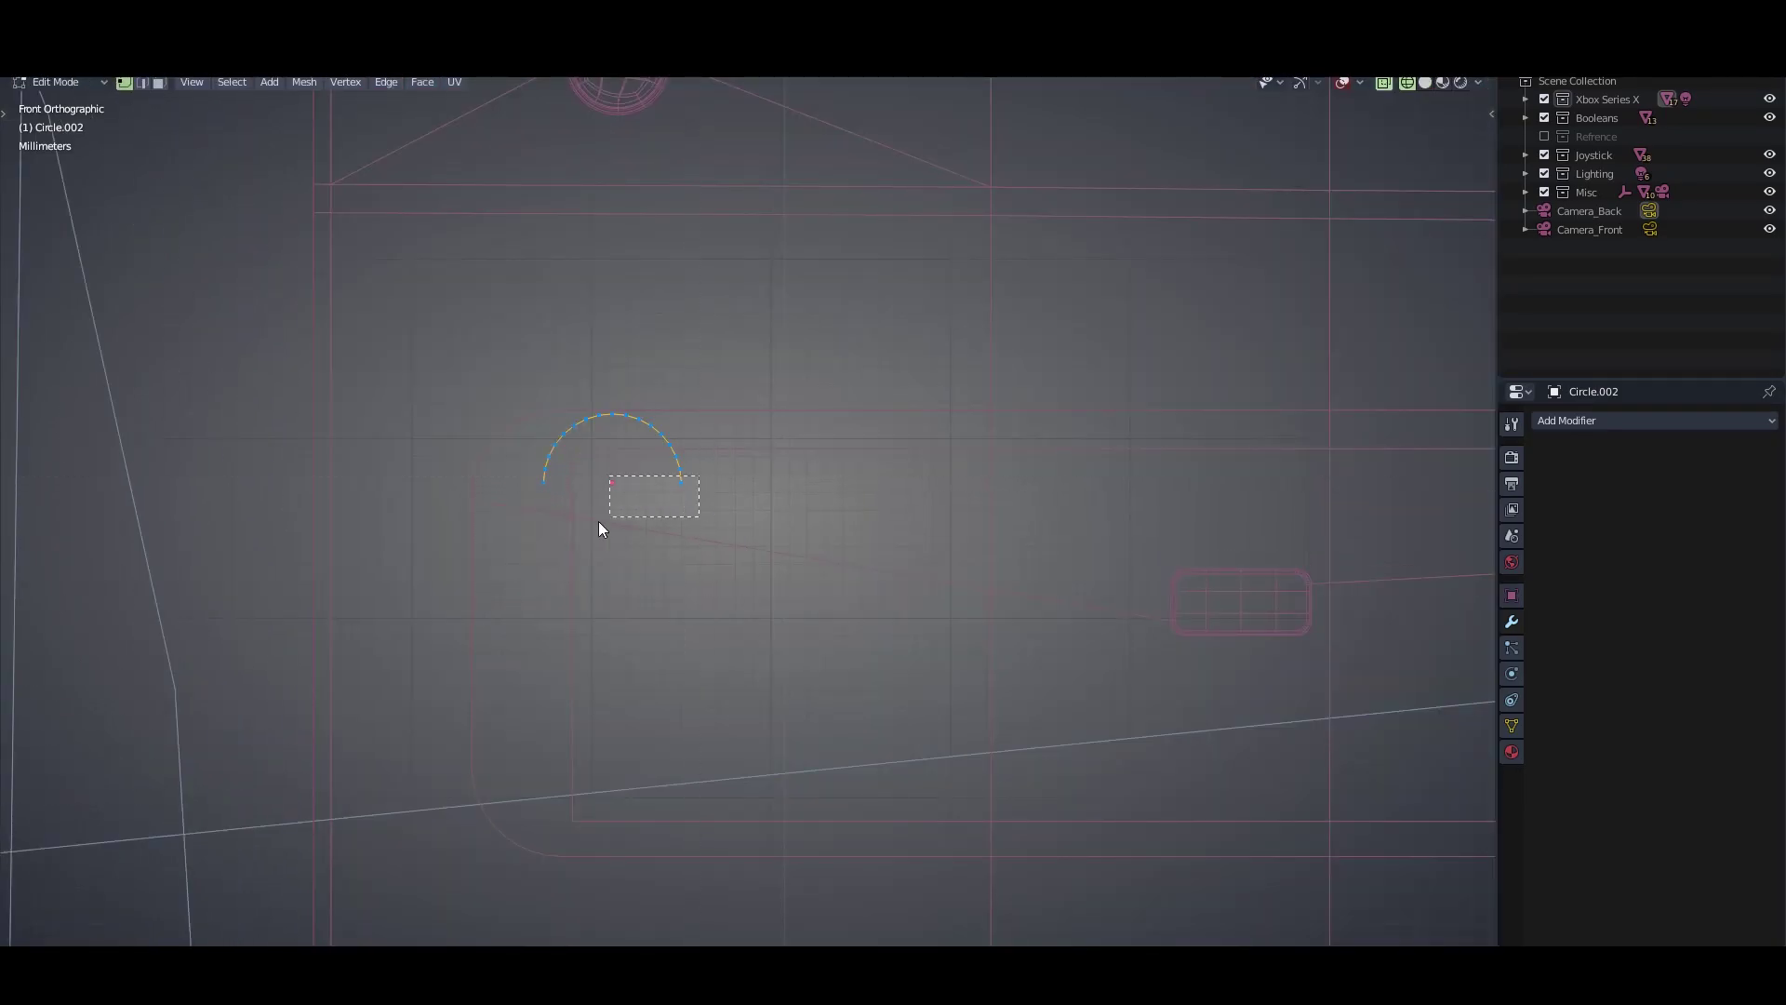
pyautogui.scroll(-3, 690, 381)
pyautogui.scroll(-2, 735, 934)
pyautogui.click(740, 839)
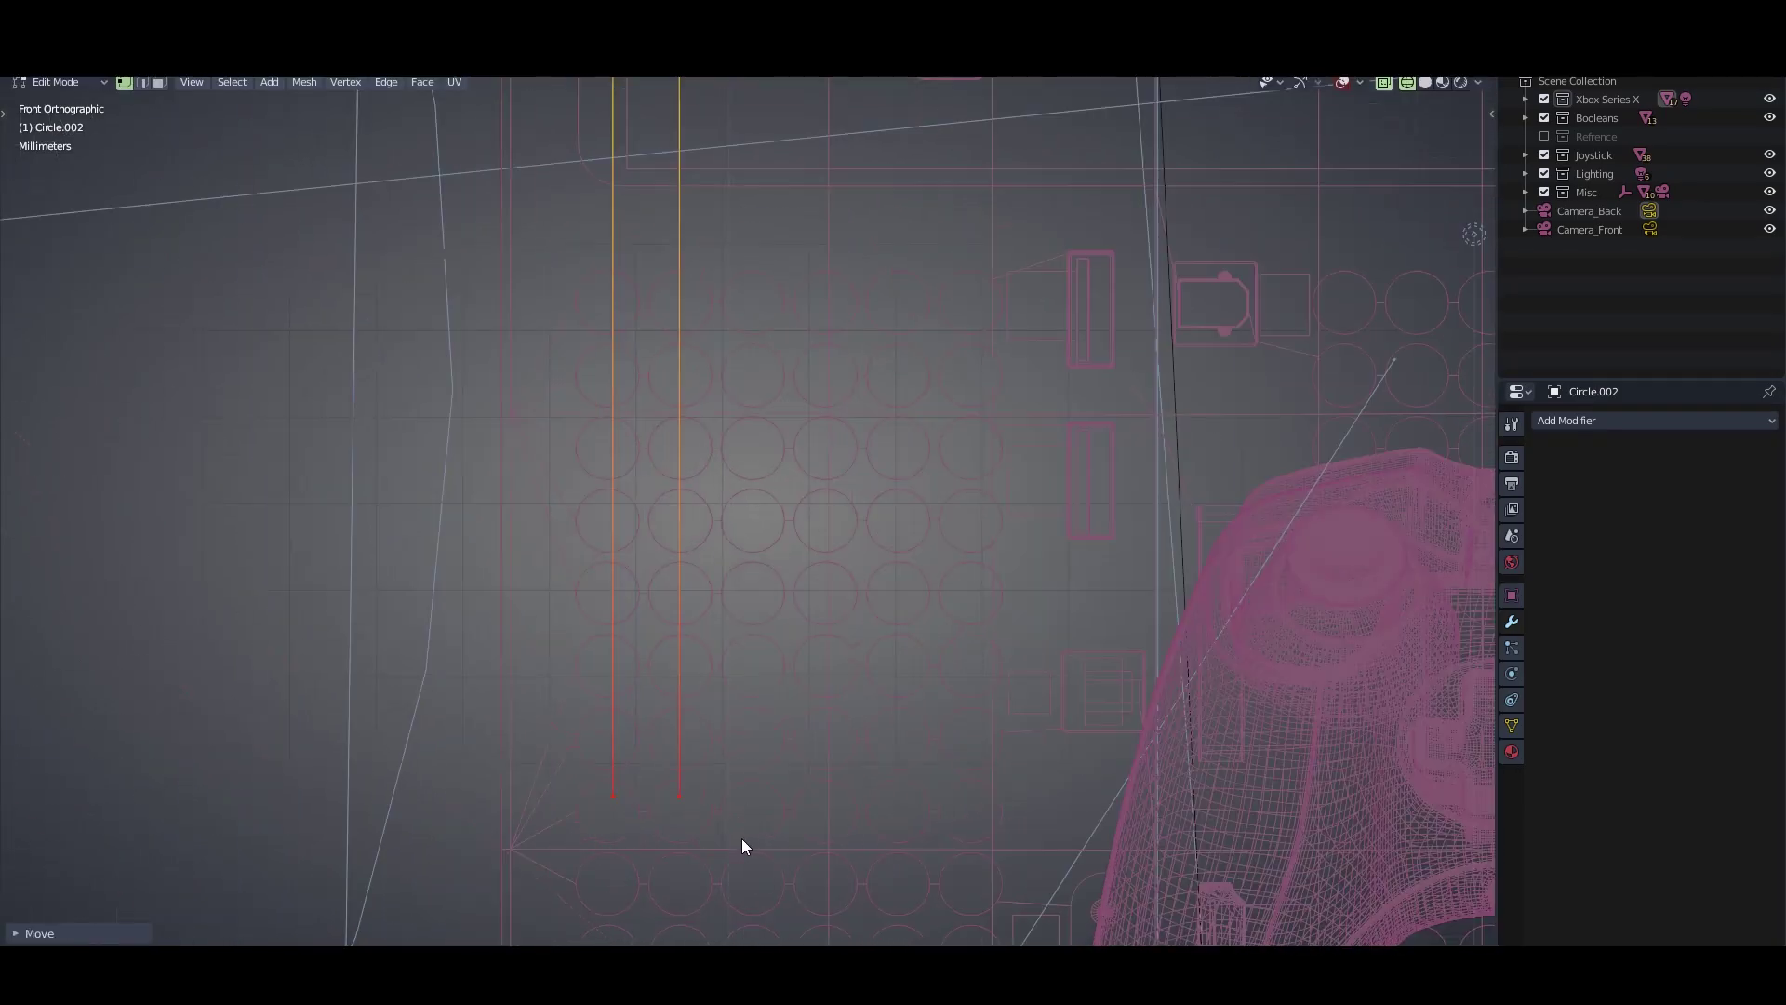
pyautogui.scroll(-2, 681, 602)
pyautogui.moveTo(688, 630)
pyautogui.mouseDown(button='middle')
pyautogui.moveTo(745, 638)
pyautogui.moveTo(813, 584)
pyautogui.moveTo(784, 467)
pyautogui.moveTo(850, 577)
pyautogui.moveTo(800, 608)
pyautogui.moveTo(809, 589)
pyautogui.mouseUp(button='middle')
pyautogui.hotkey('shift', 'z')
pyautogui.scroll(-3, 784, 467)
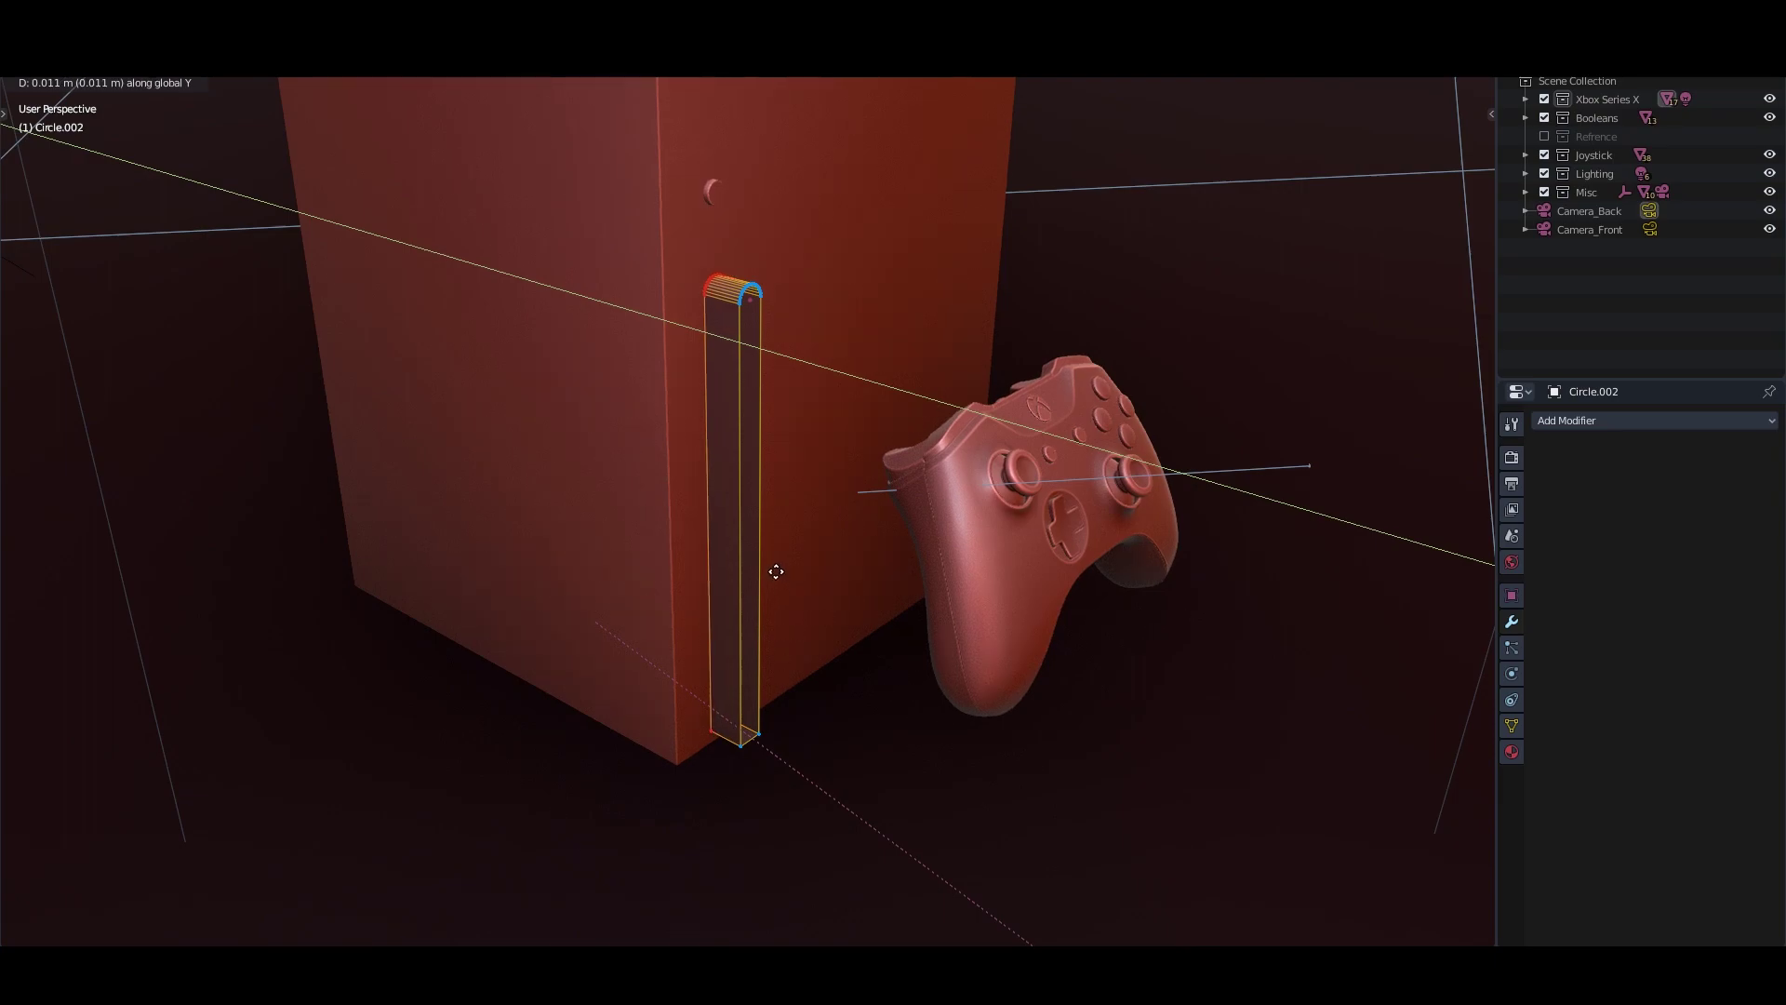
# Extend the arc's ends downward into a tall round-topped slot shape
pyautogui.press('KP_1')
pyautogui.press('g')
pyautogui.click(727, 761)
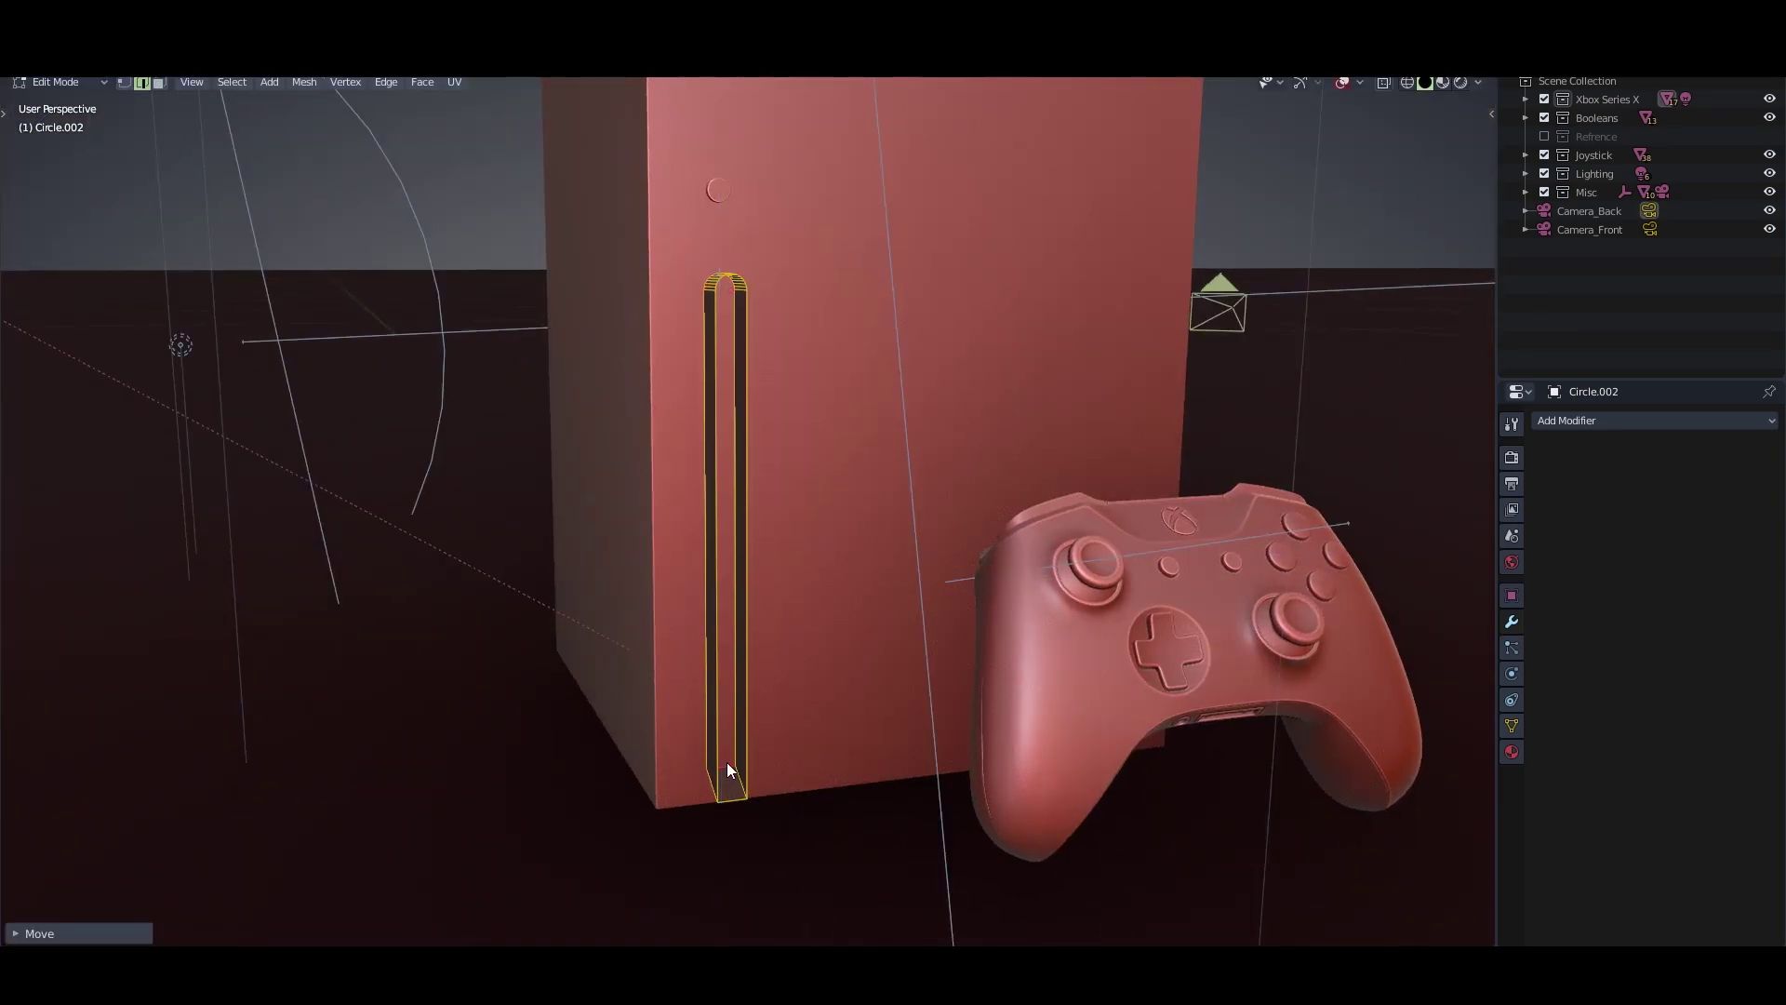
pyautogui.press('KP_5')
pyautogui.hotkey('shift', 'z')
pyautogui.hotkey('shift', 'z')
pyautogui.moveTo(700, 785)
pyautogui.mouseDown(button='middle')
pyautogui.moveTo(867, 699)
pyautogui.moveTo(736, 727)
pyautogui.moveTo(774, 737)
pyautogui.moveTo(690, 381)
pyautogui.mouseUp(button='middle')
pyautogui.press('Tab')
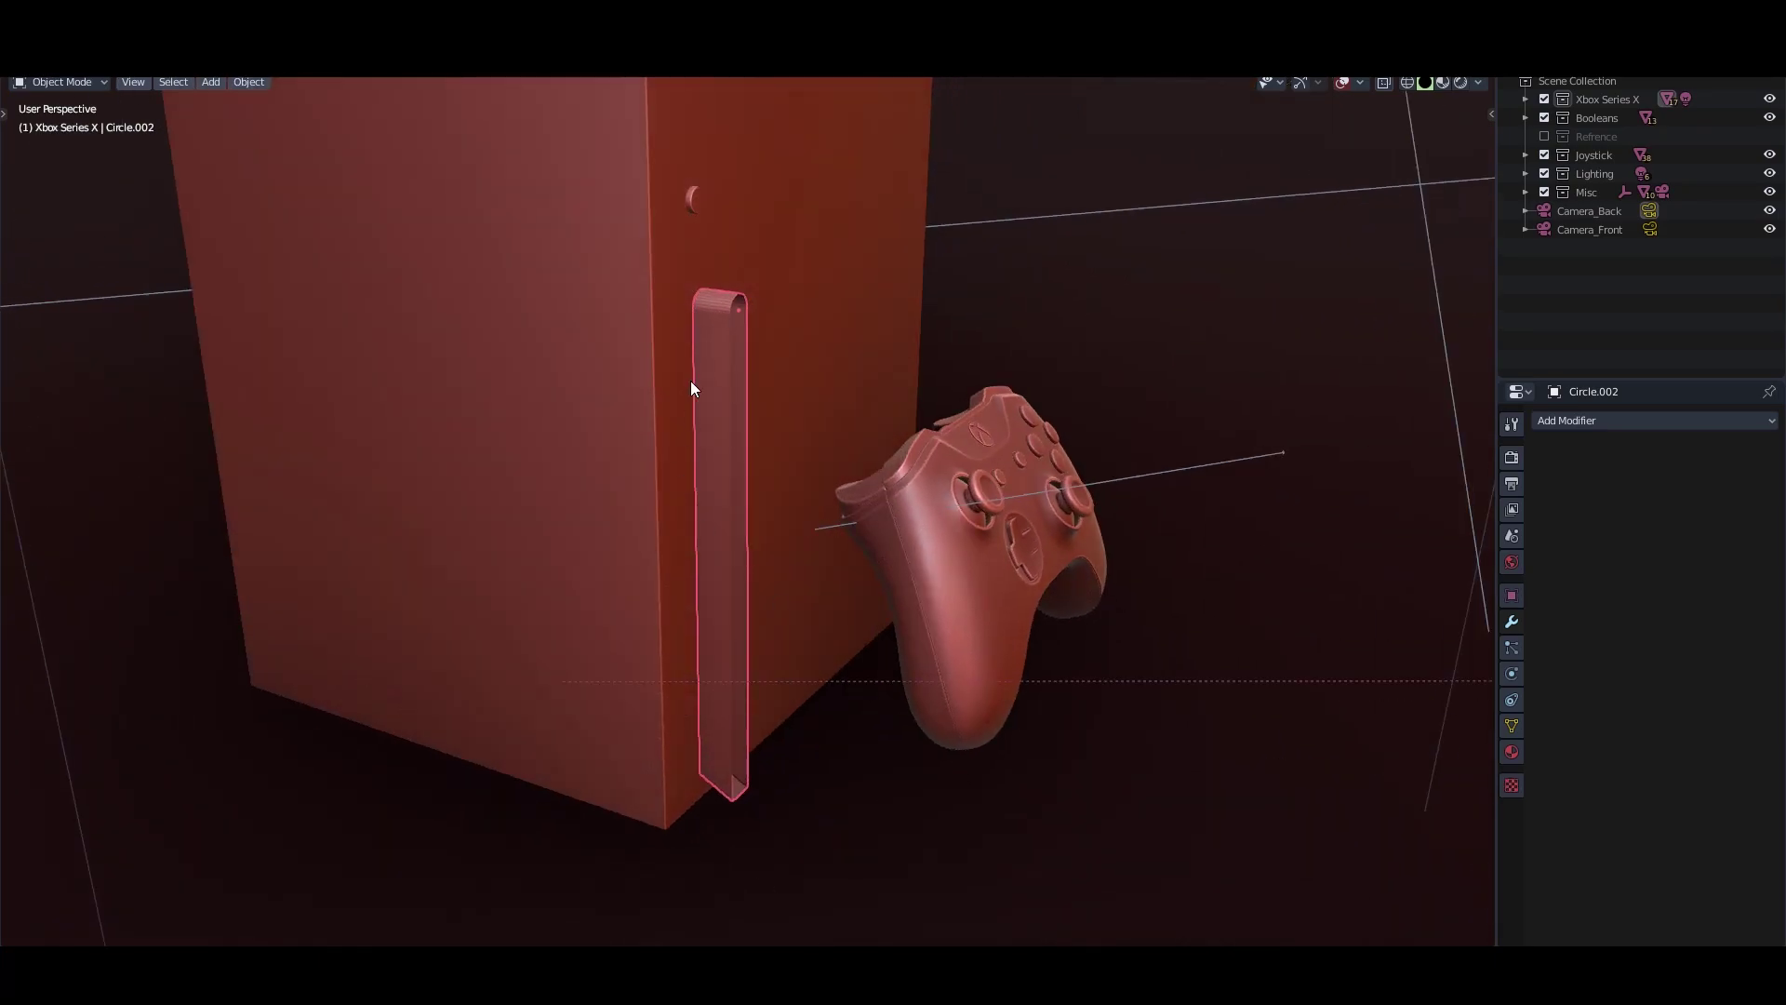
# Push the slot shape into the box front along Y and narrow it on X
pyautogui.click(1511, 727)
pyautogui.press('g')
pyautogui.press('y')
pyautogui.moveTo(838, 642)
pyautogui.mouseDown(button='middle')
pyautogui.moveTo(873, 634)
pyautogui.moveTo(759, 601)
pyautogui.mouseUp(button='middle')
pyautogui.click(850, 622)
pyautogui.press('s')
pyautogui.press('x')
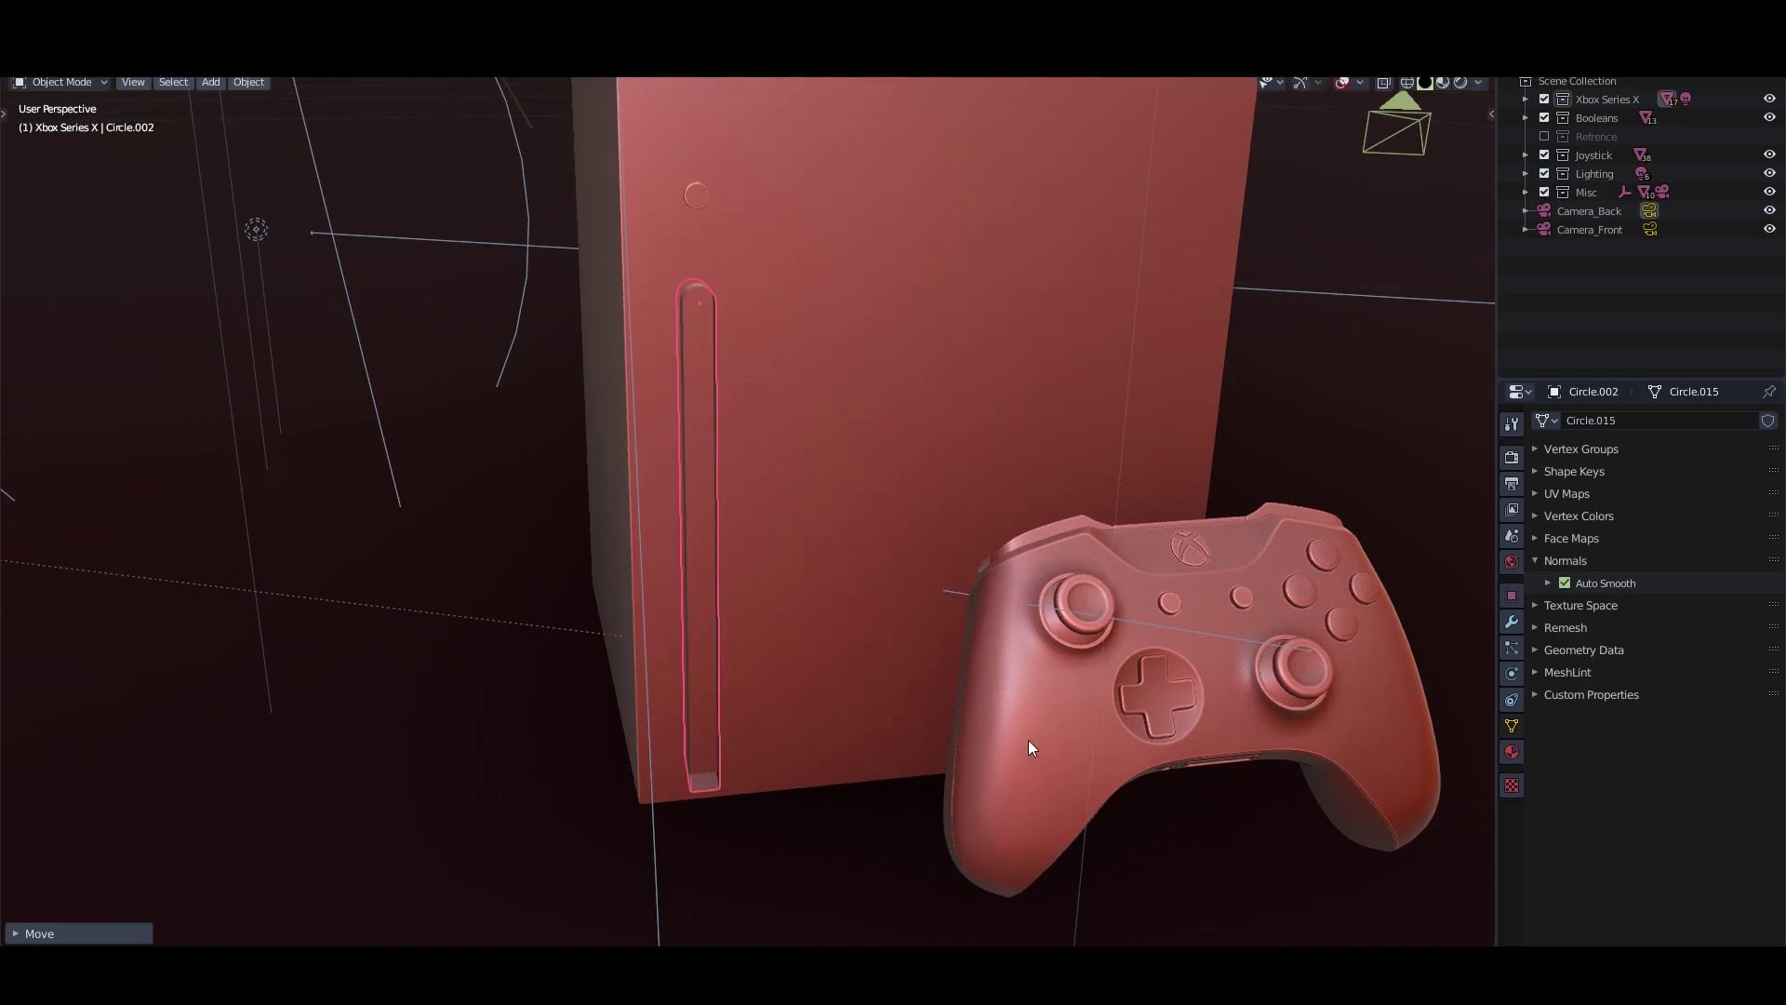
# Set the slot shape Circle.002 as the box's second Boolean cutter
pyautogui.click(701, 649)
pyautogui.moveTo(700, 649); pyautogui.dragTo(751, 493, button='middle')
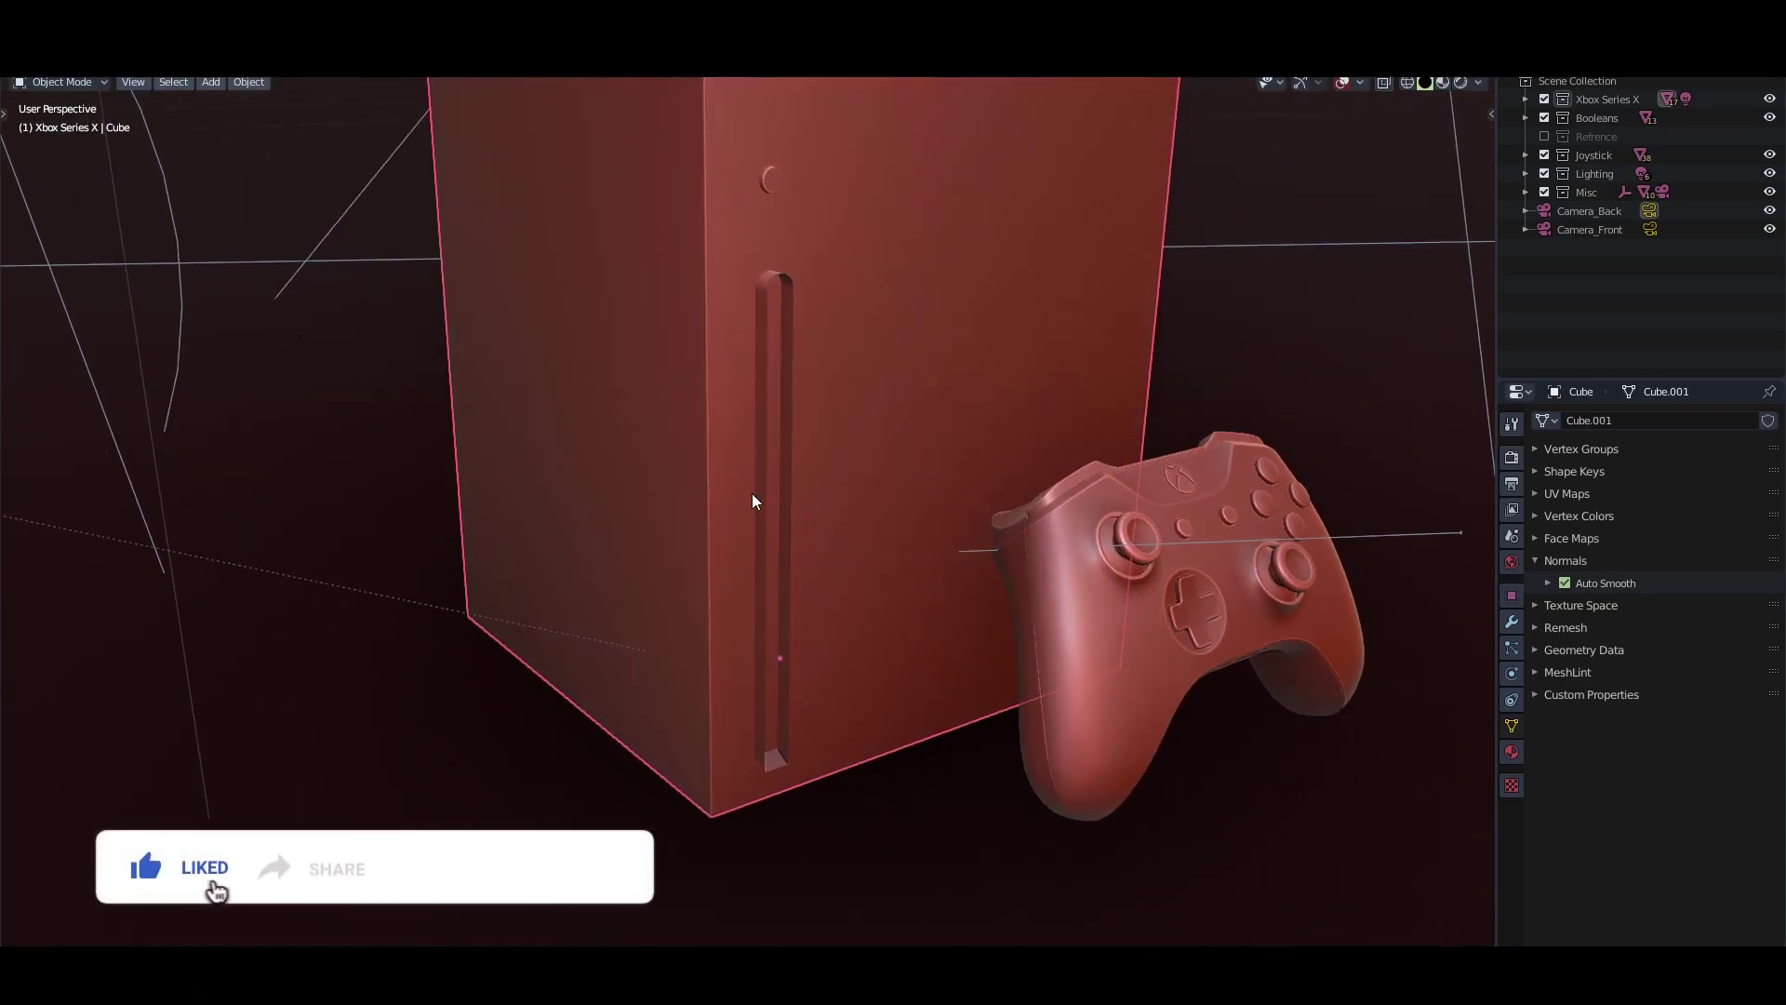
pyautogui.click(1512, 623)
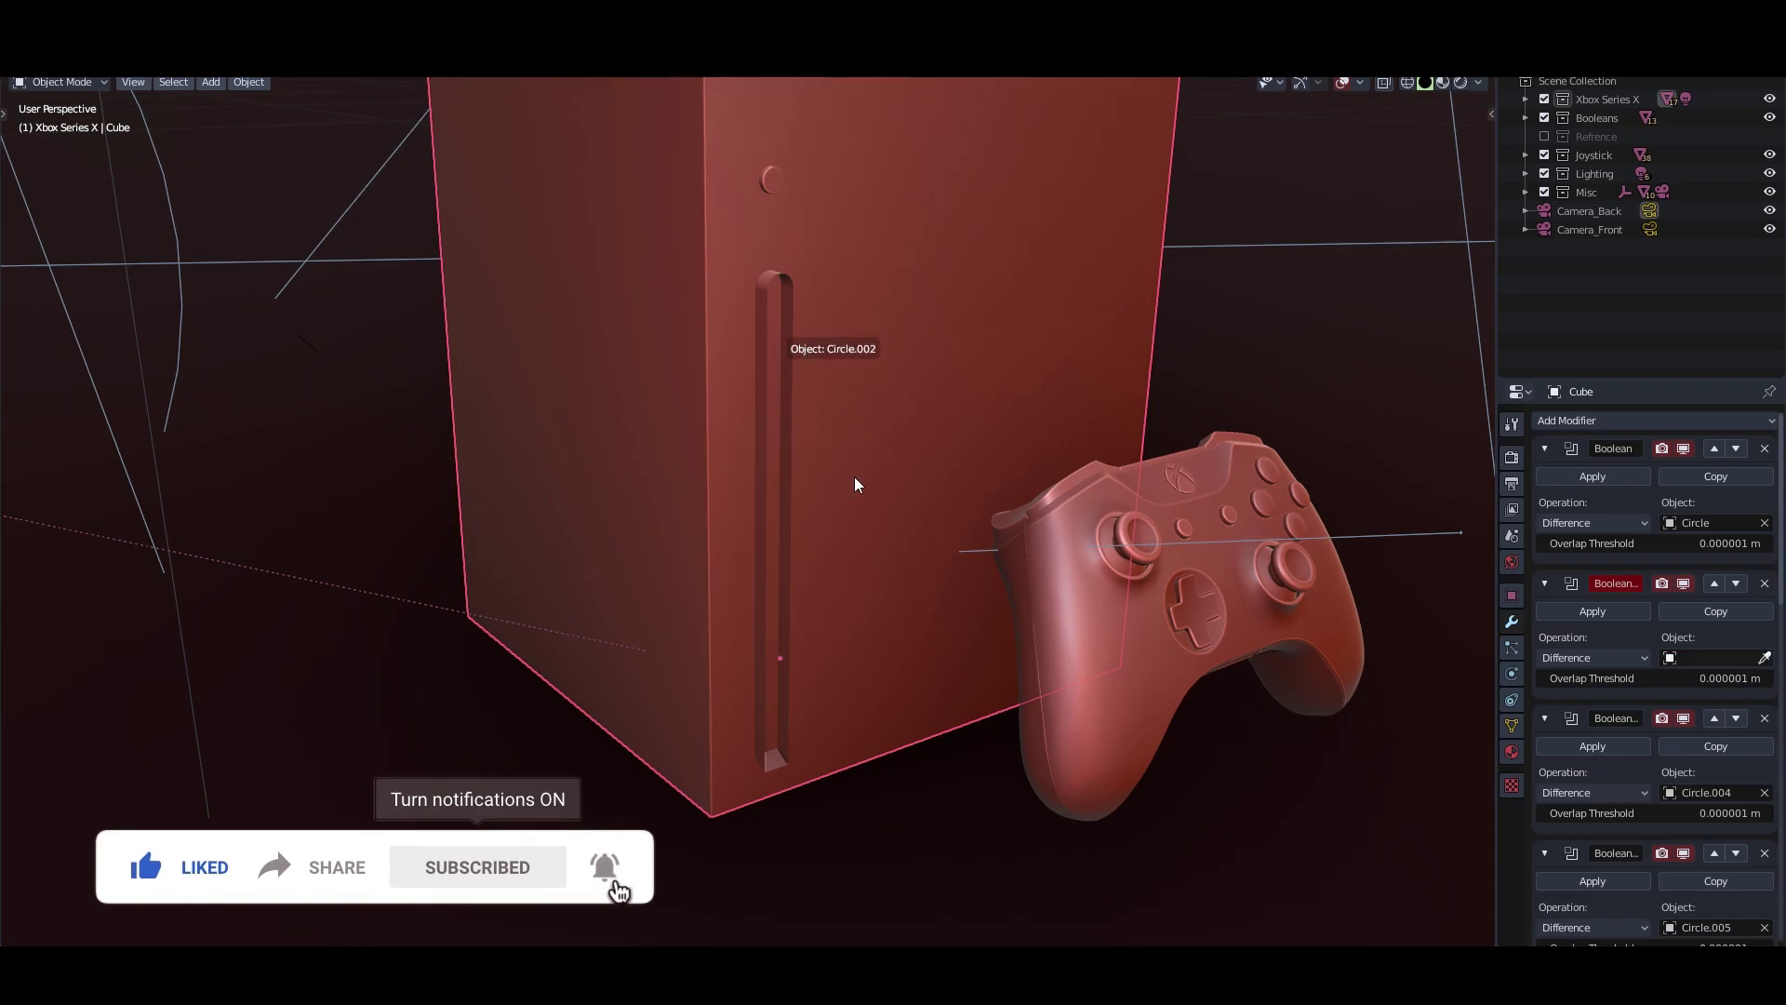
pyautogui.click(791, 409)
pyautogui.press('ctrl+KP_1')
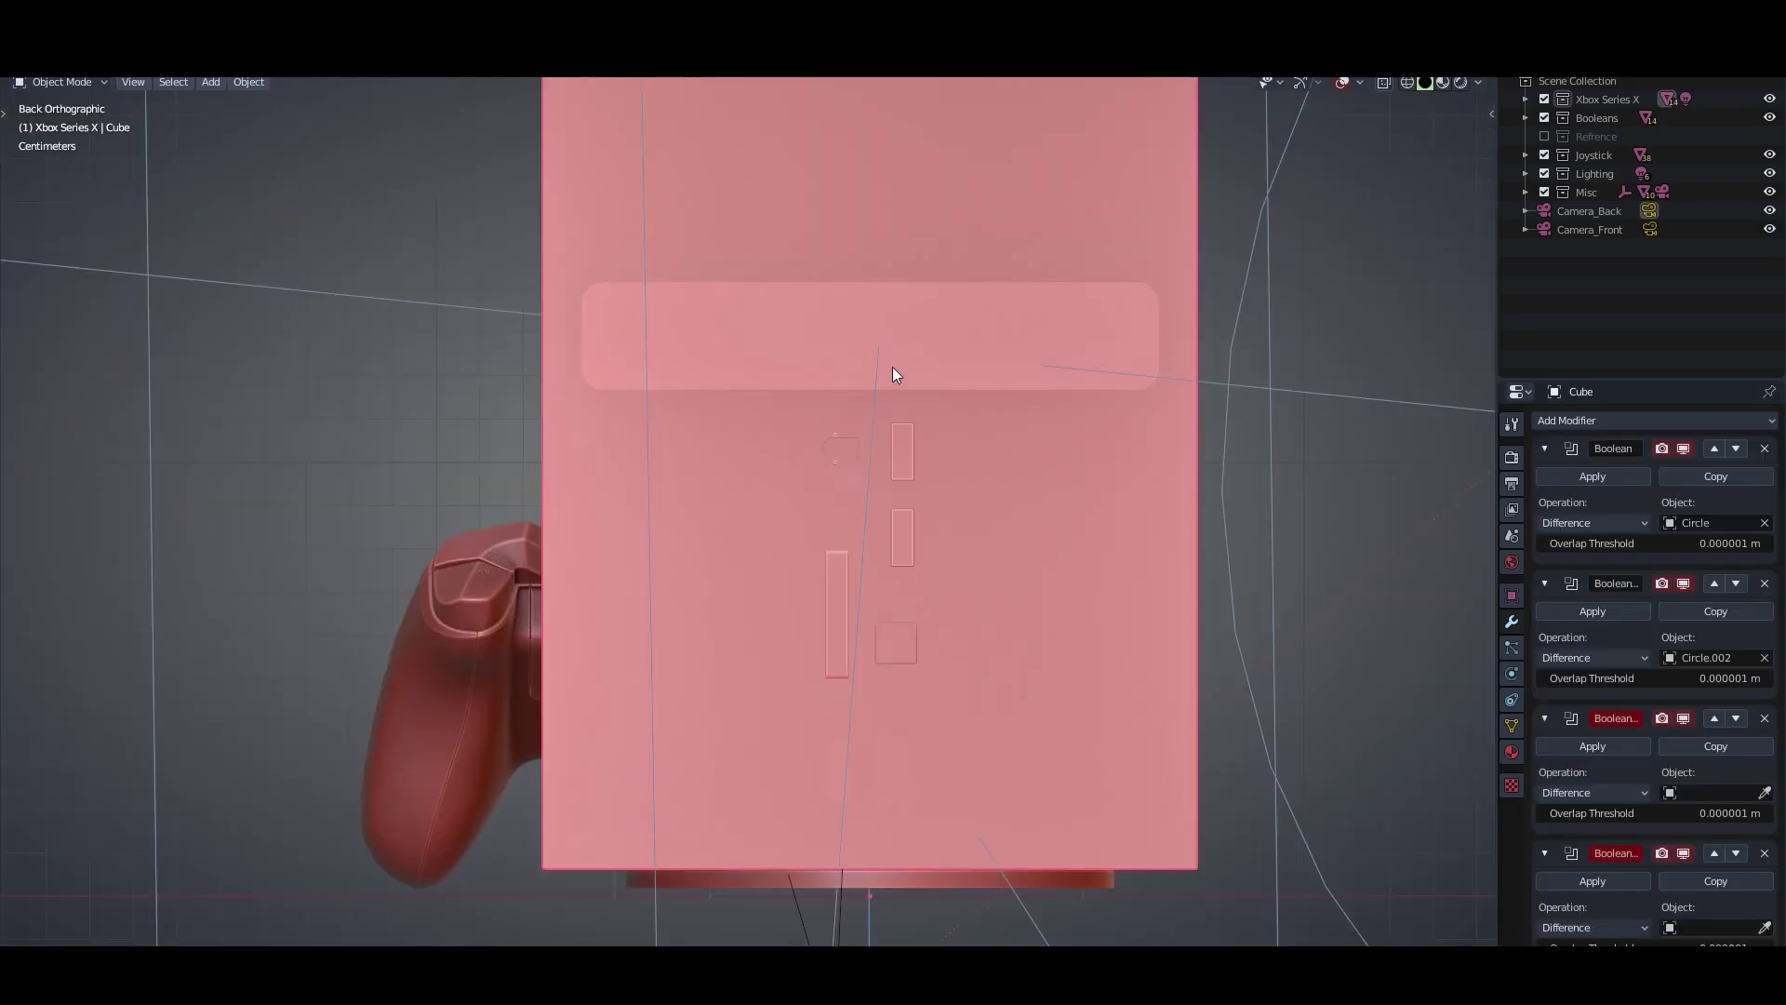
# Add another circle and scale it down for the back-panel vents
pyautogui.hotkey('shift', 'a')
pyautogui.click(969, 405)
pyautogui.press('Return')
pyautogui.scroll(-5, 931, 496)
pyautogui.press('s')
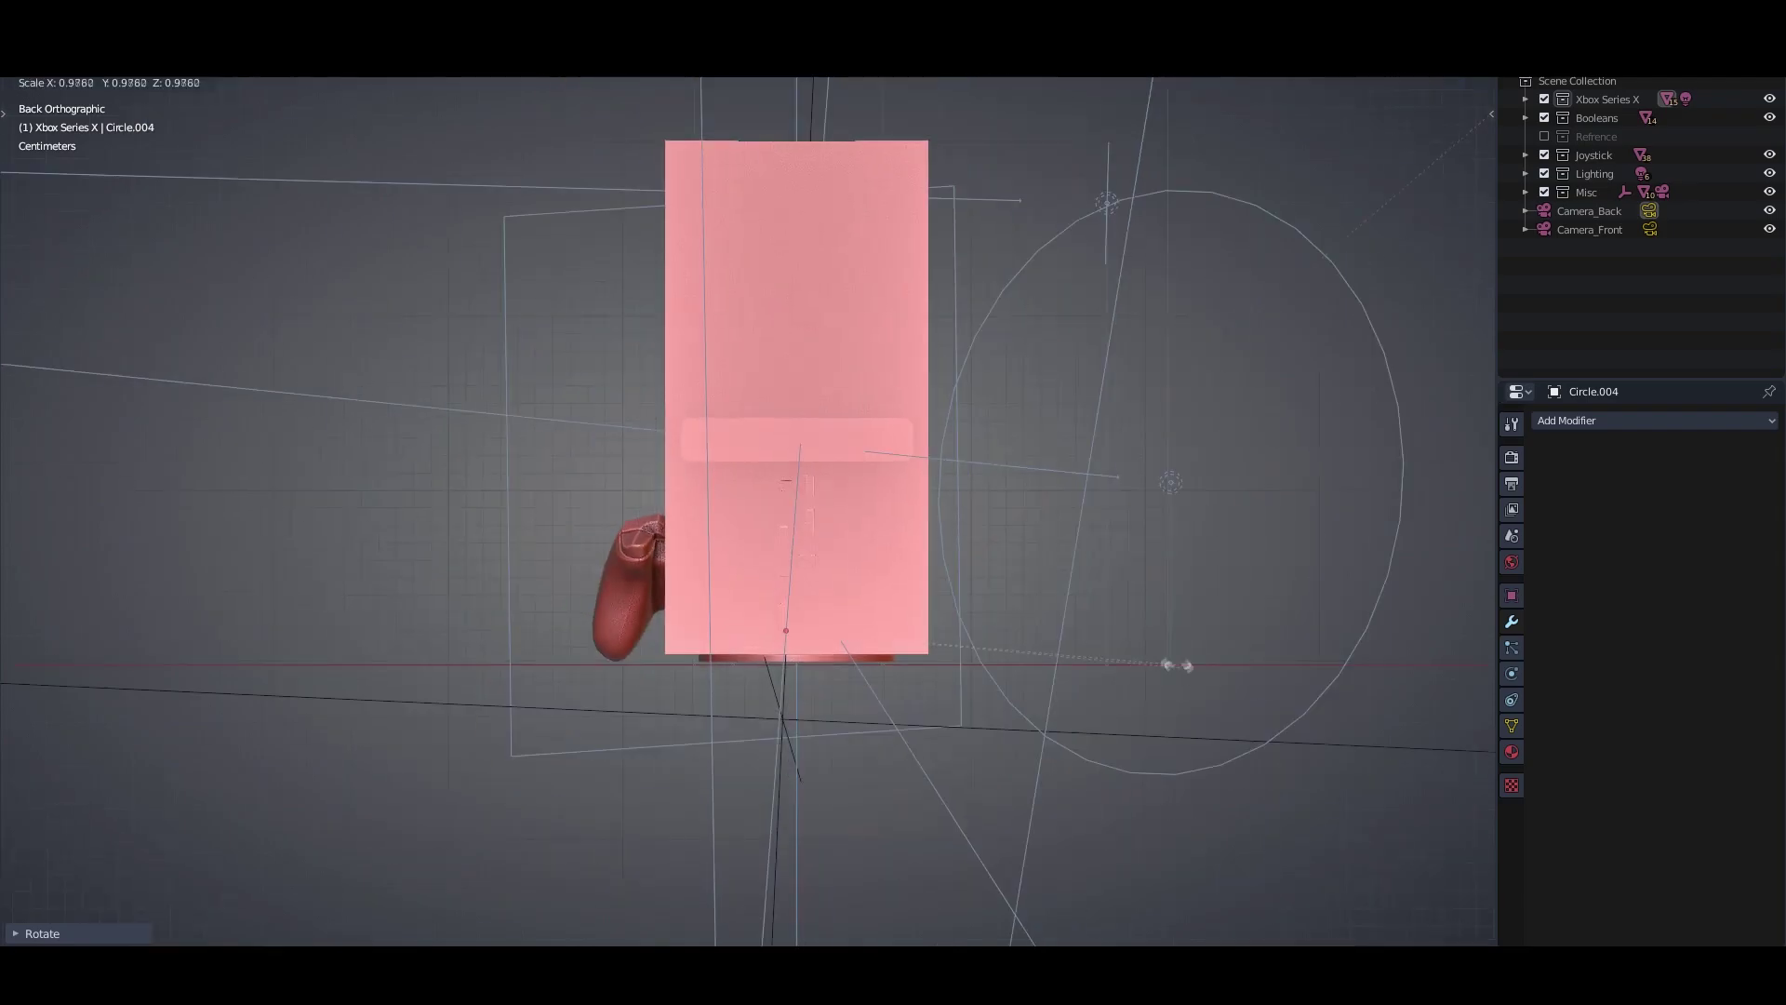
pyautogui.moveTo(854, 660); pyautogui.dragTo(929, 644, button='middle')
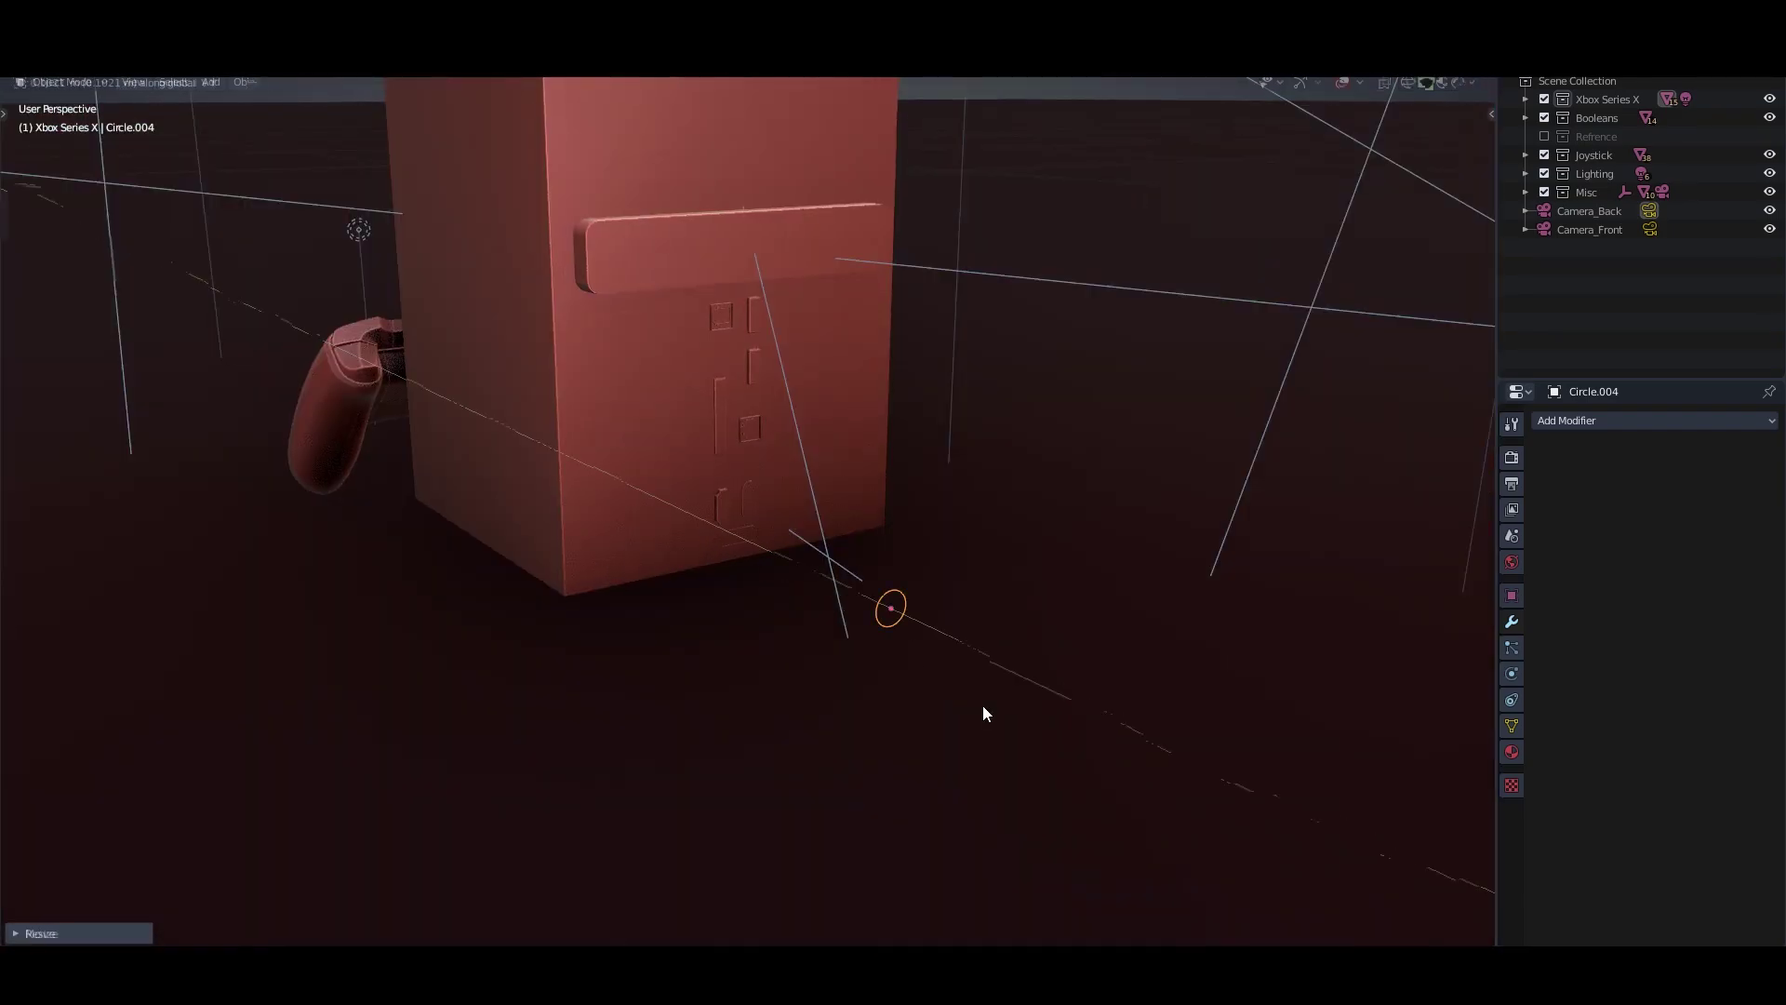
# Extrude the circle into a short cylinder and enable Auto Smooth
pyautogui.press('Tab')
pyautogui.click(1022, 667)
pyautogui.scroll(2, 958, 651)
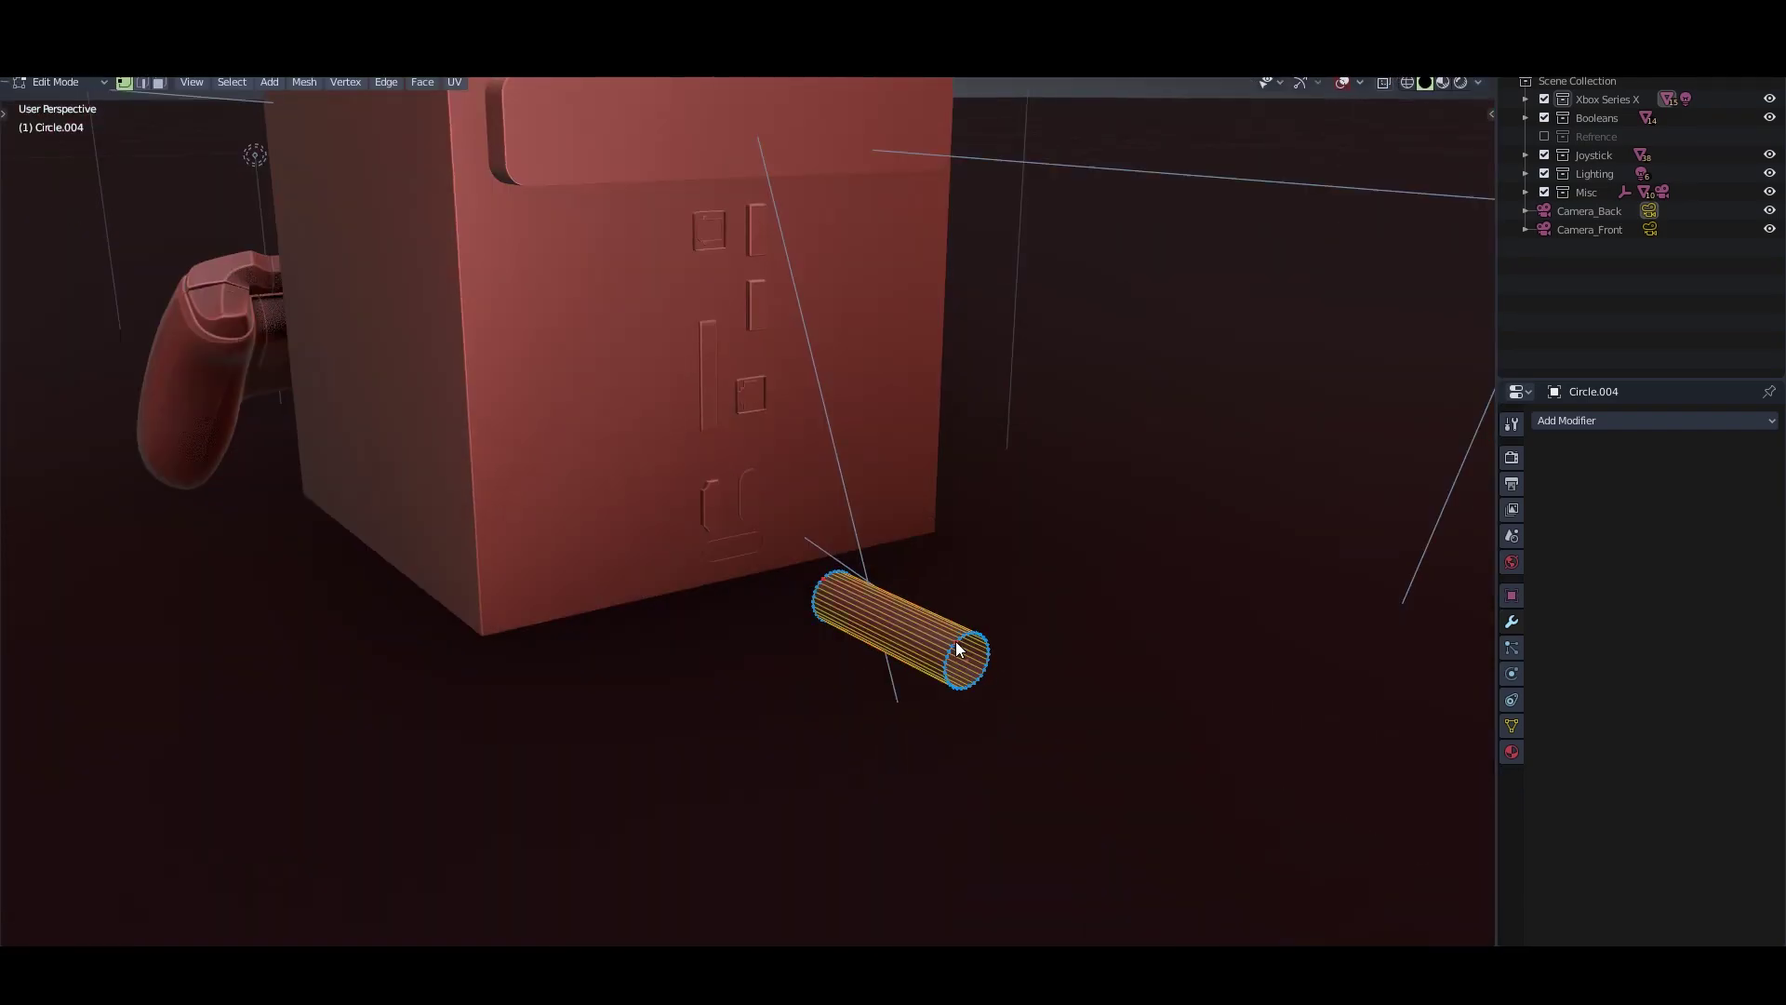
pyautogui.moveTo(858, 626); pyautogui.dragTo(766, 642, button='middle')
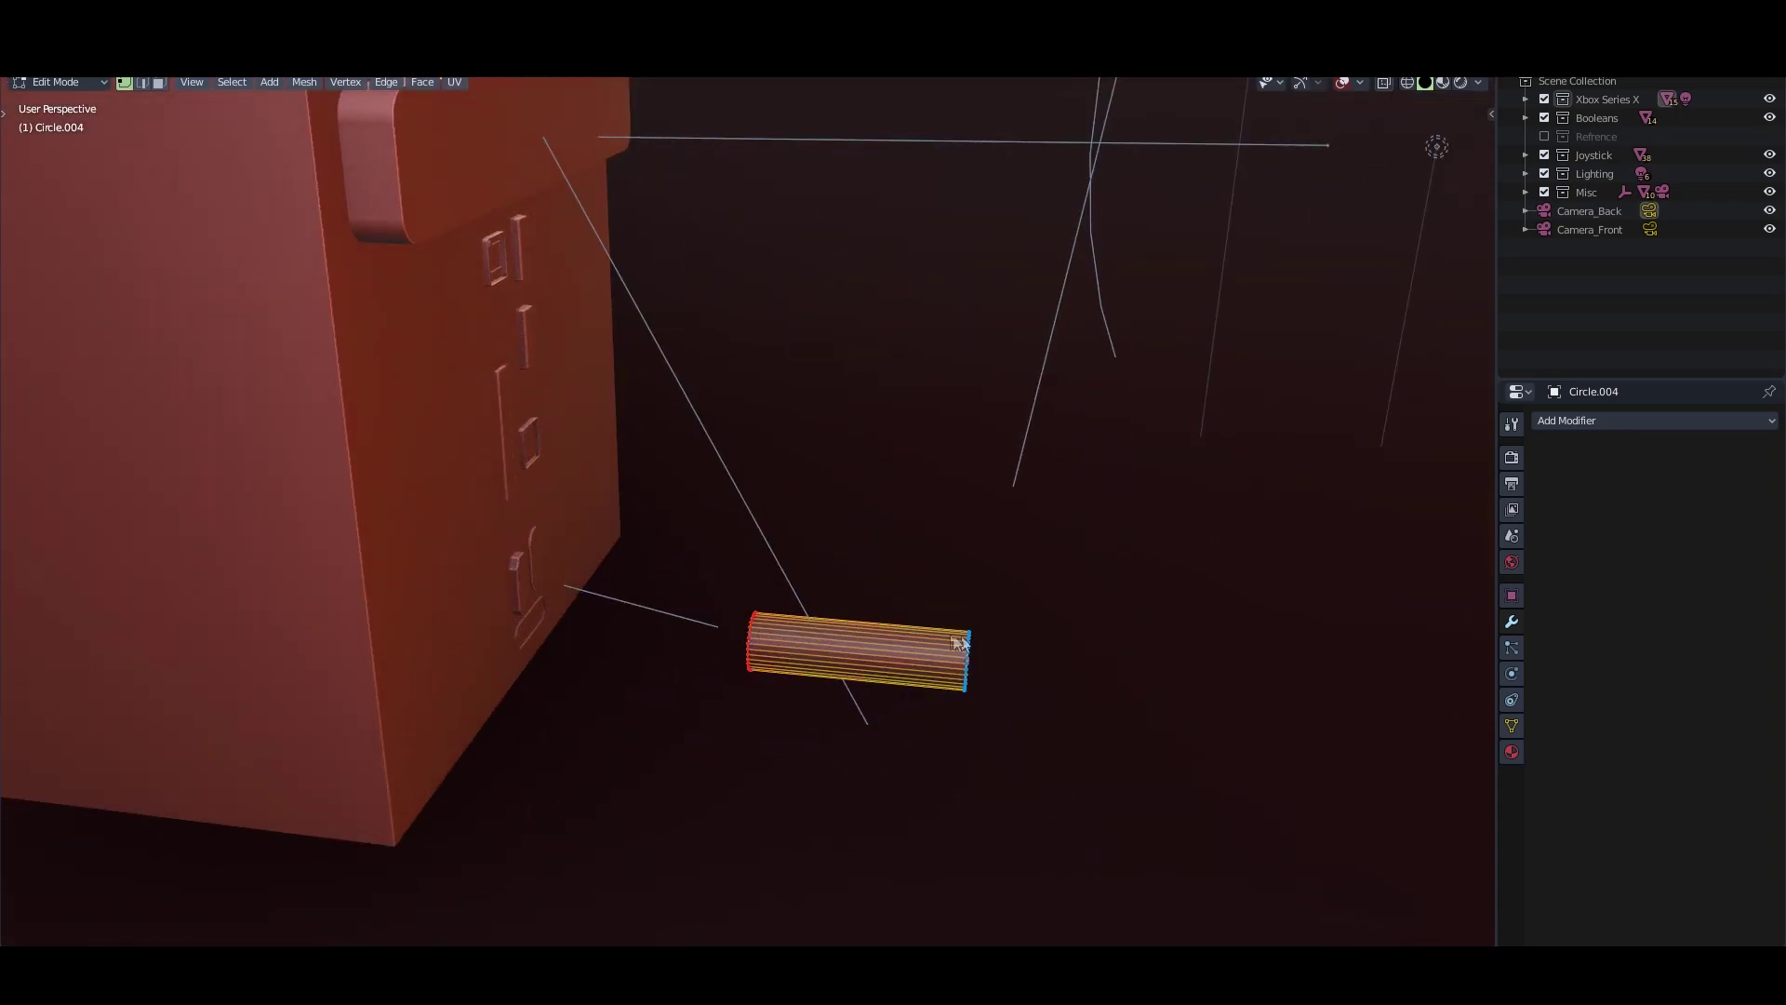
pyautogui.click(1511, 725)
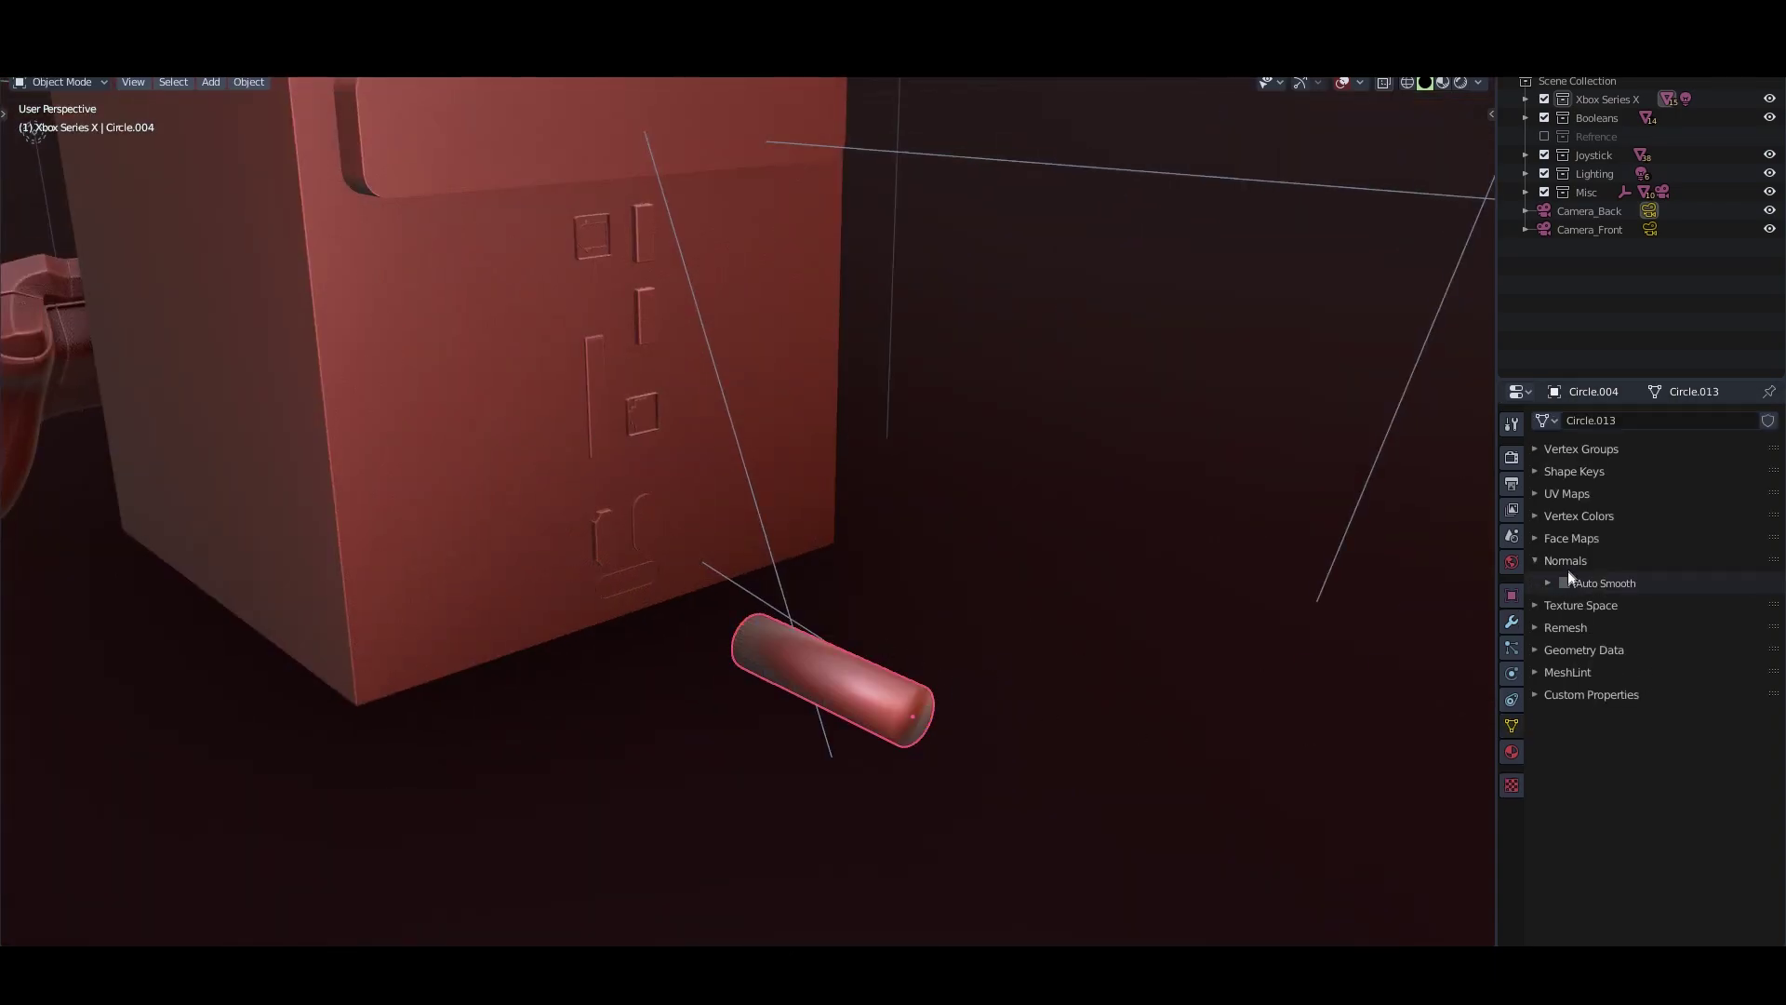
pyautogui.click(1565, 582)
# Place the cylinder on the console's back, apply its scale, and array it six times
pyautogui.press('ctrl+KP_1')
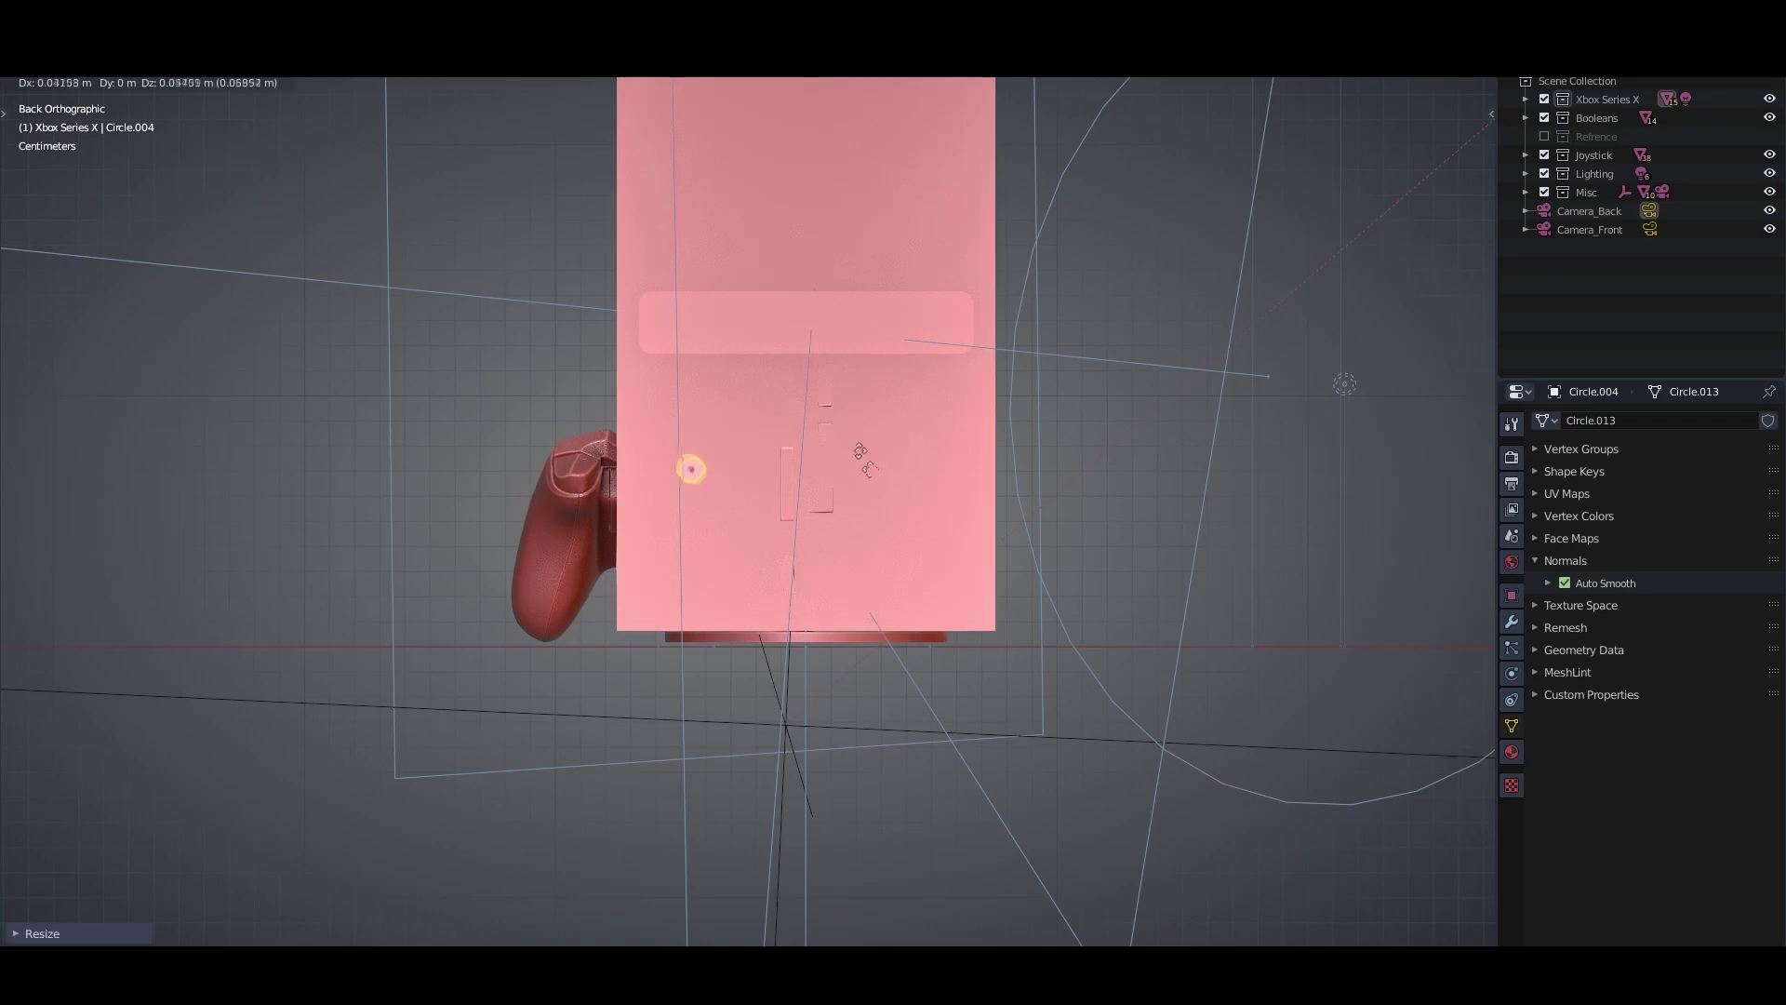
pyautogui.click(865, 461)
pyautogui.scroll(2, 822, 475)
pyautogui.hotkey('ctrl', 'a')
pyautogui.click(821, 535)
pyautogui.scroll(1, 826, 522)
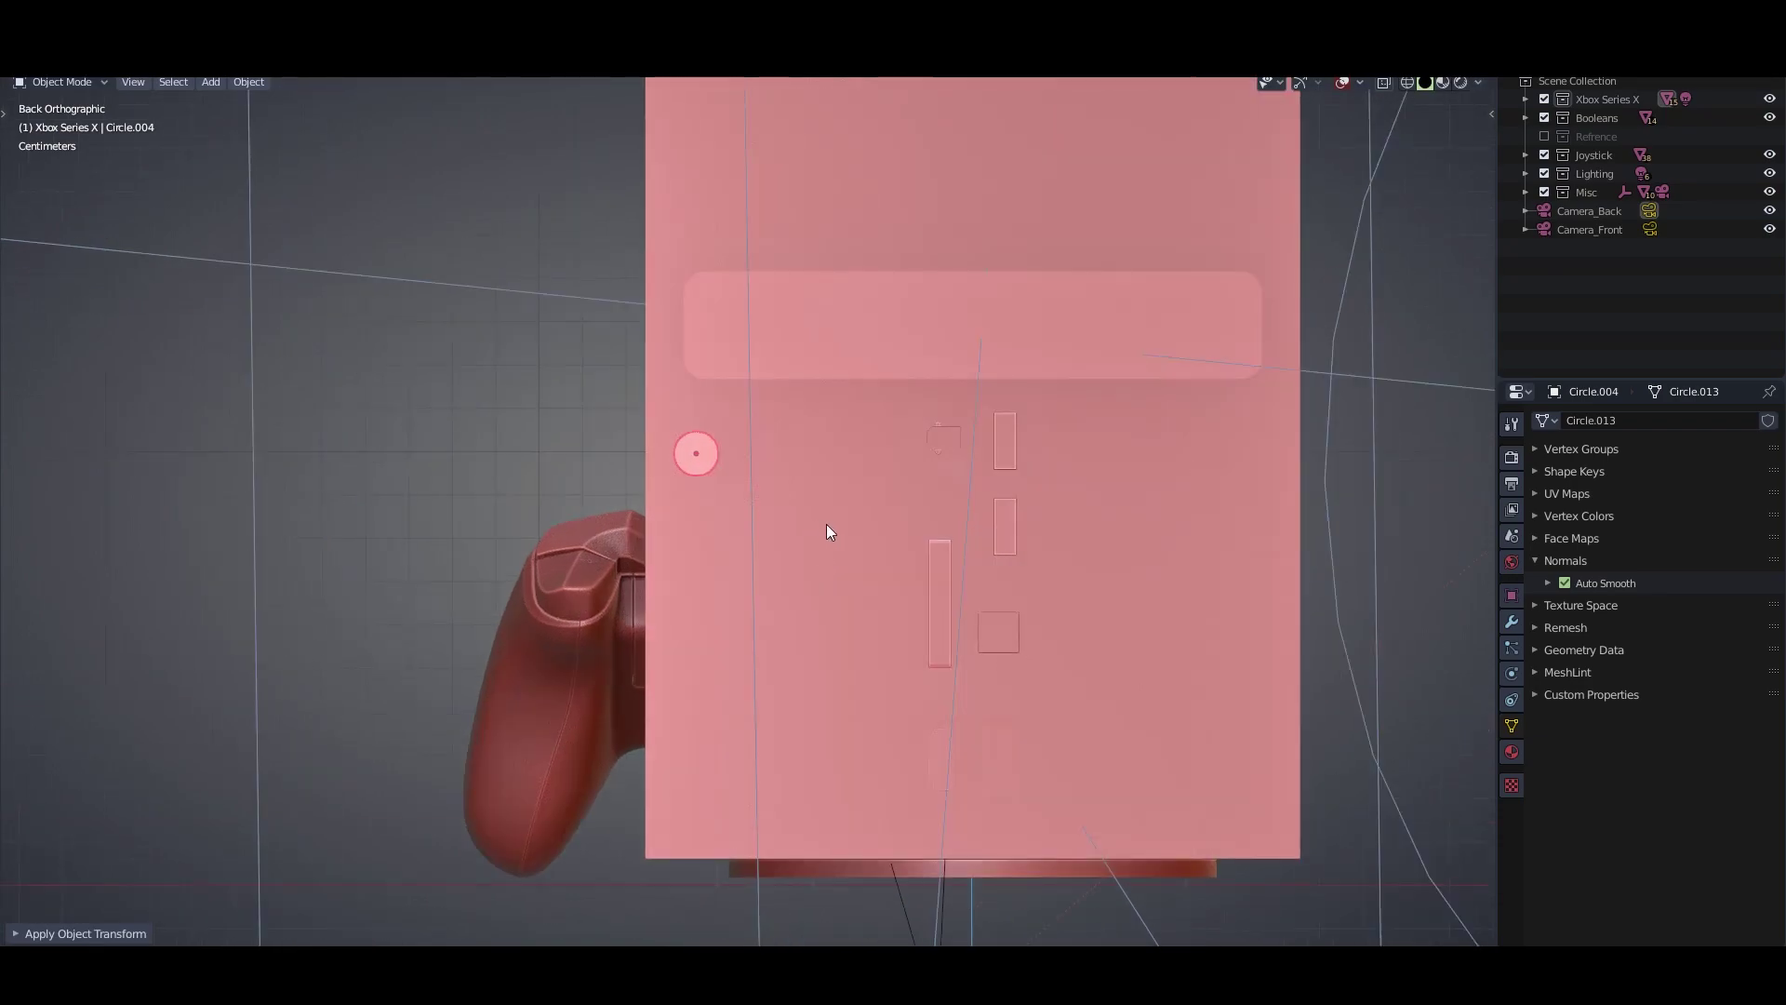
pyautogui.click(1513, 622)
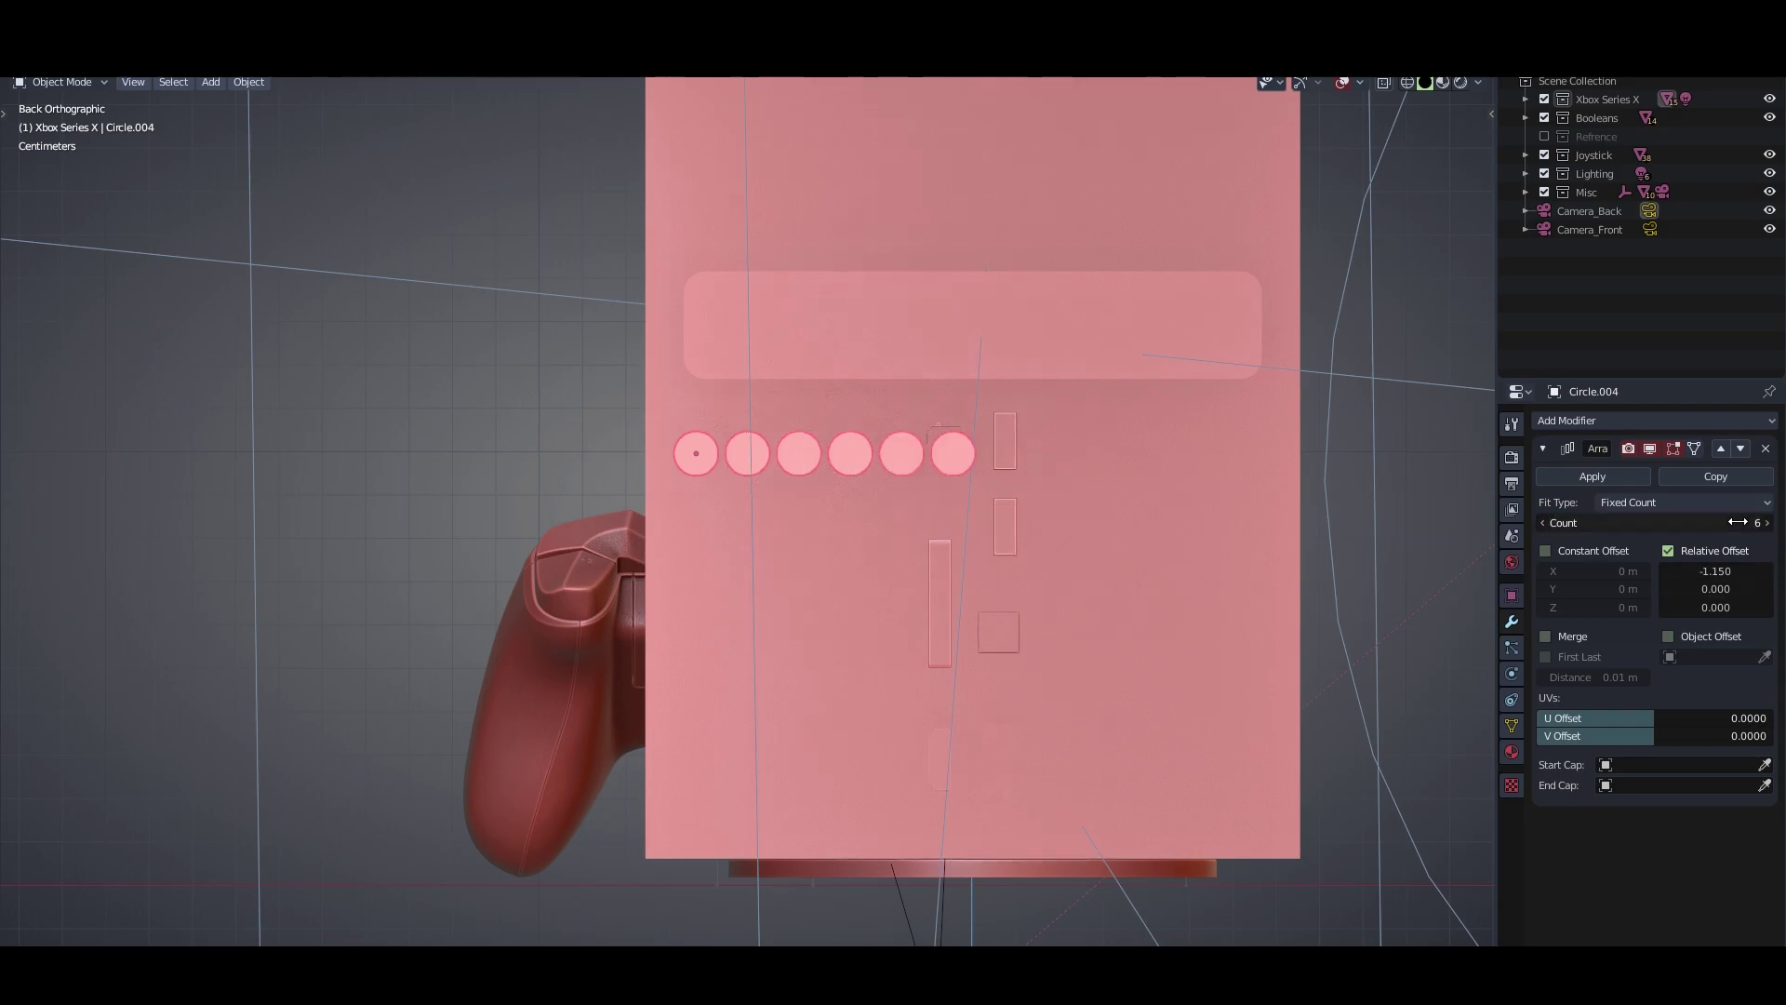
# Add a second Array modifier with Z offset -1.150 and count 11
pyautogui.scroll(2, 989, 529)
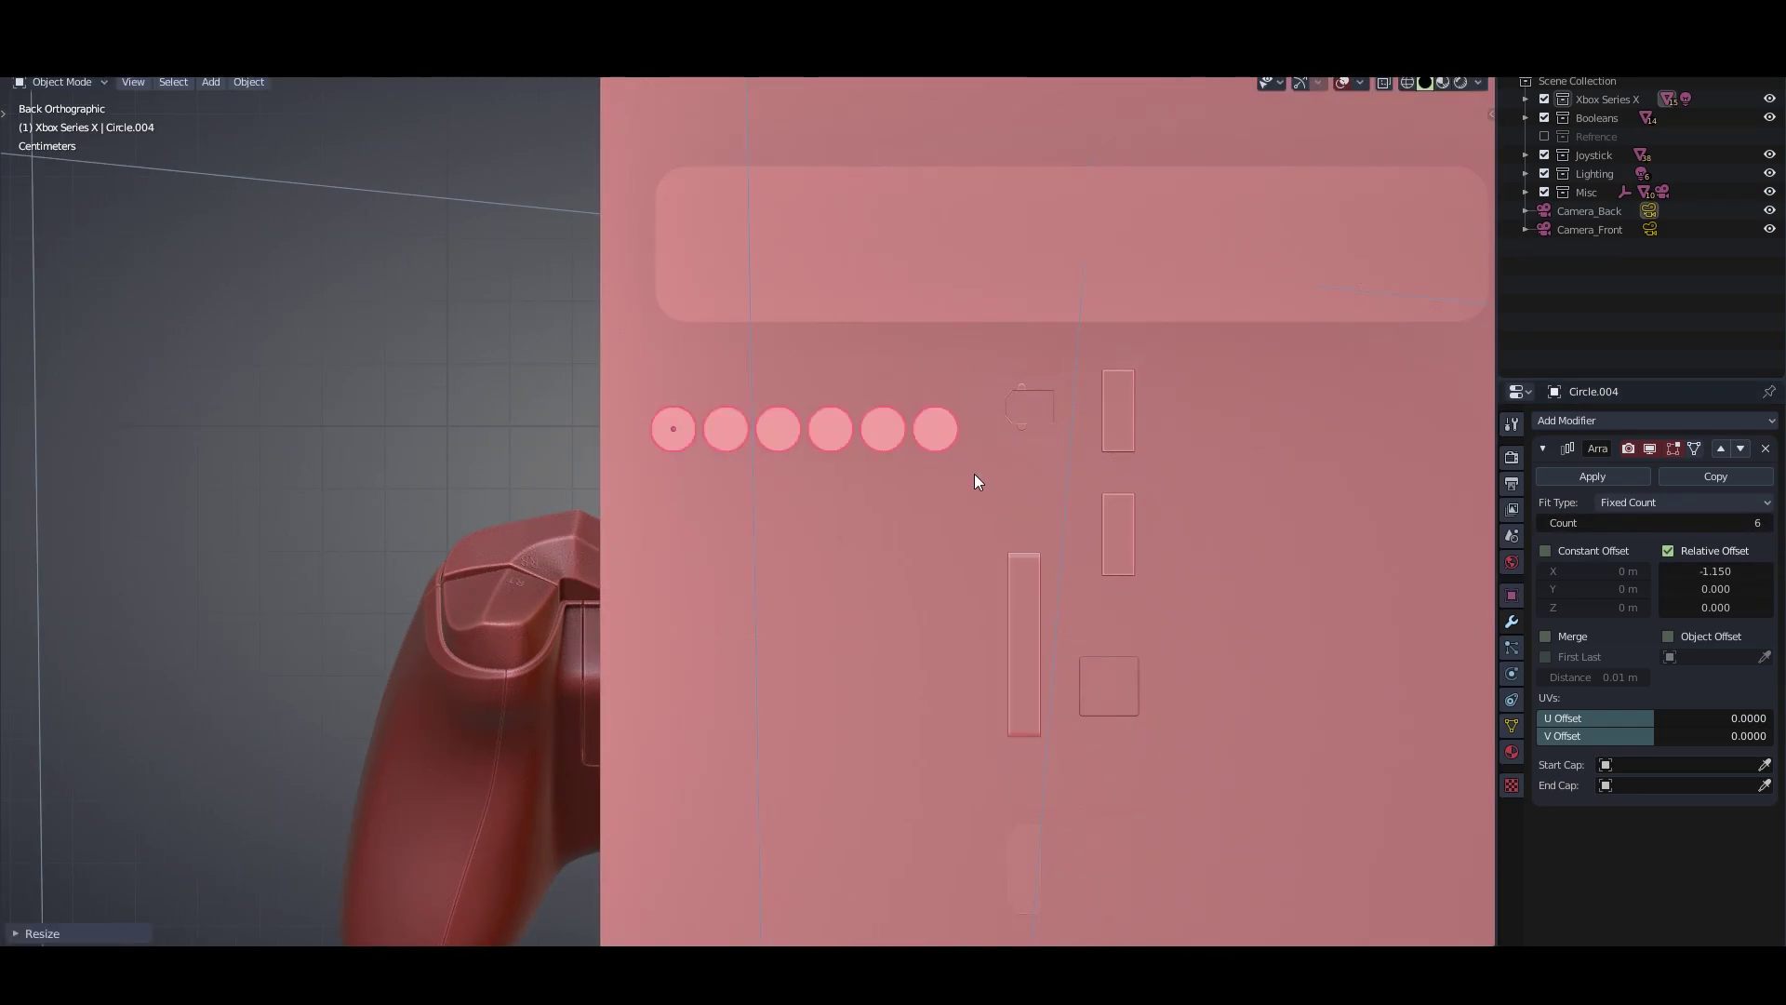
pyautogui.click(1719, 476)
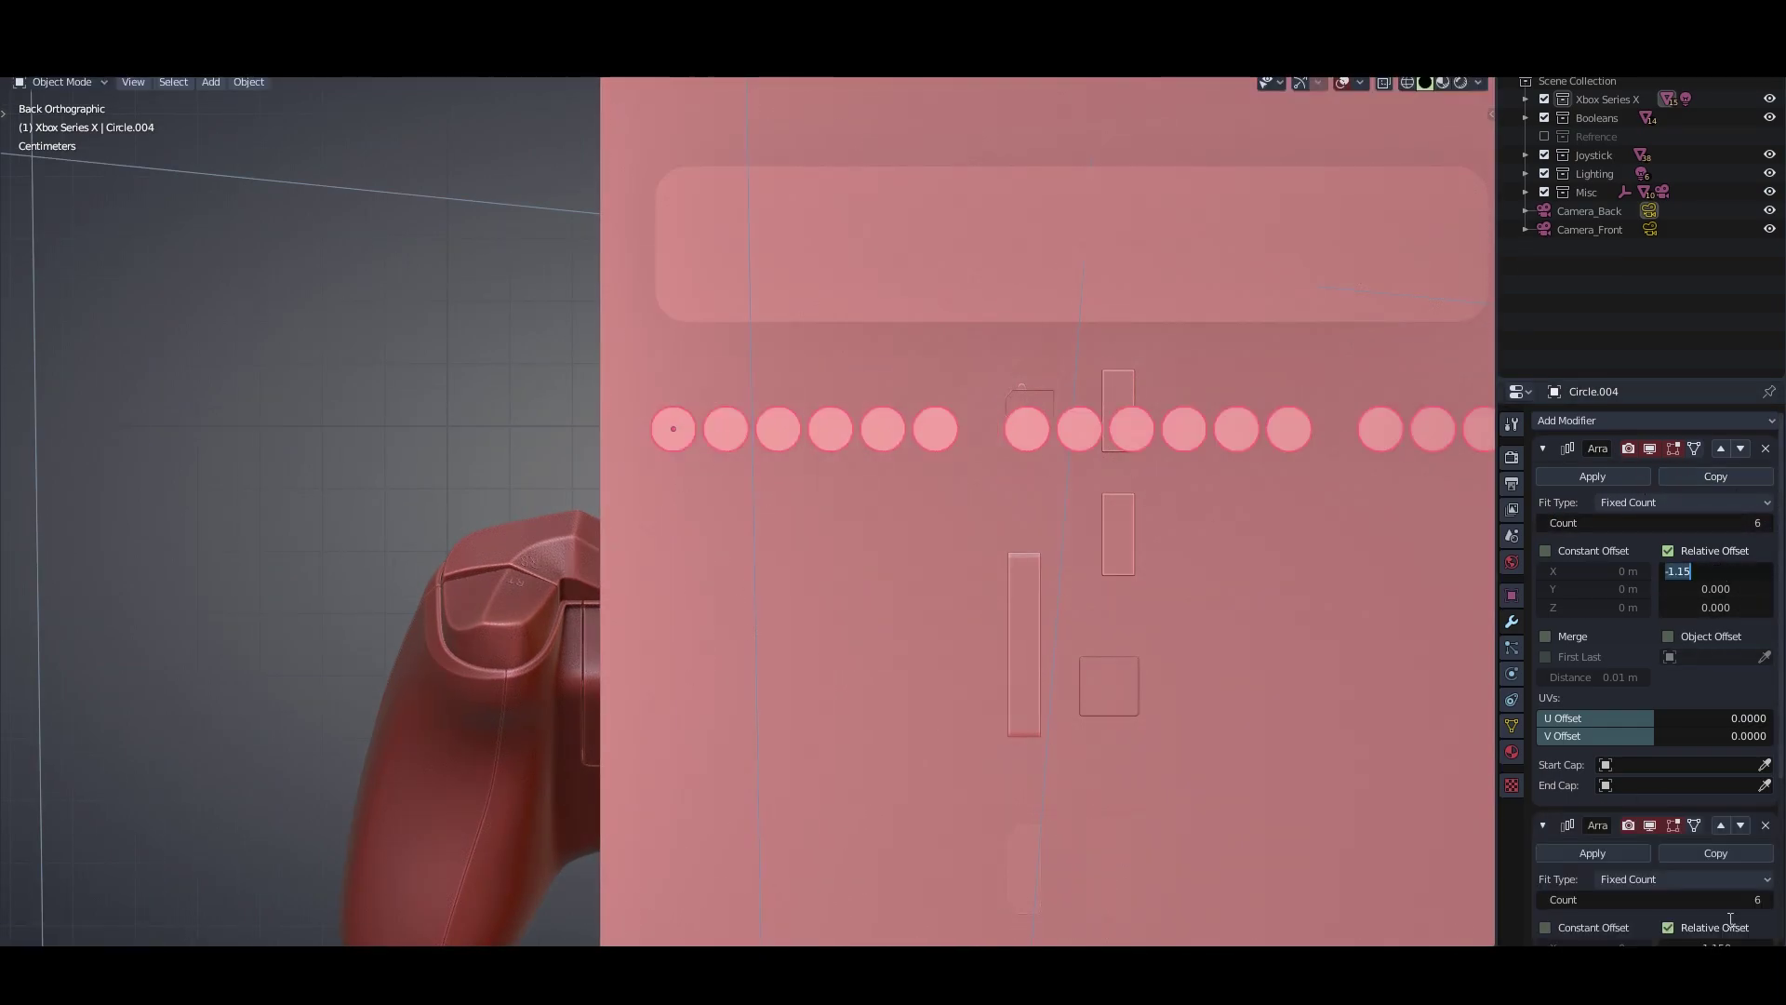
pyautogui.press('Return')
pyautogui.scroll(-3, 1714, 921)
pyautogui.write('-1.150')
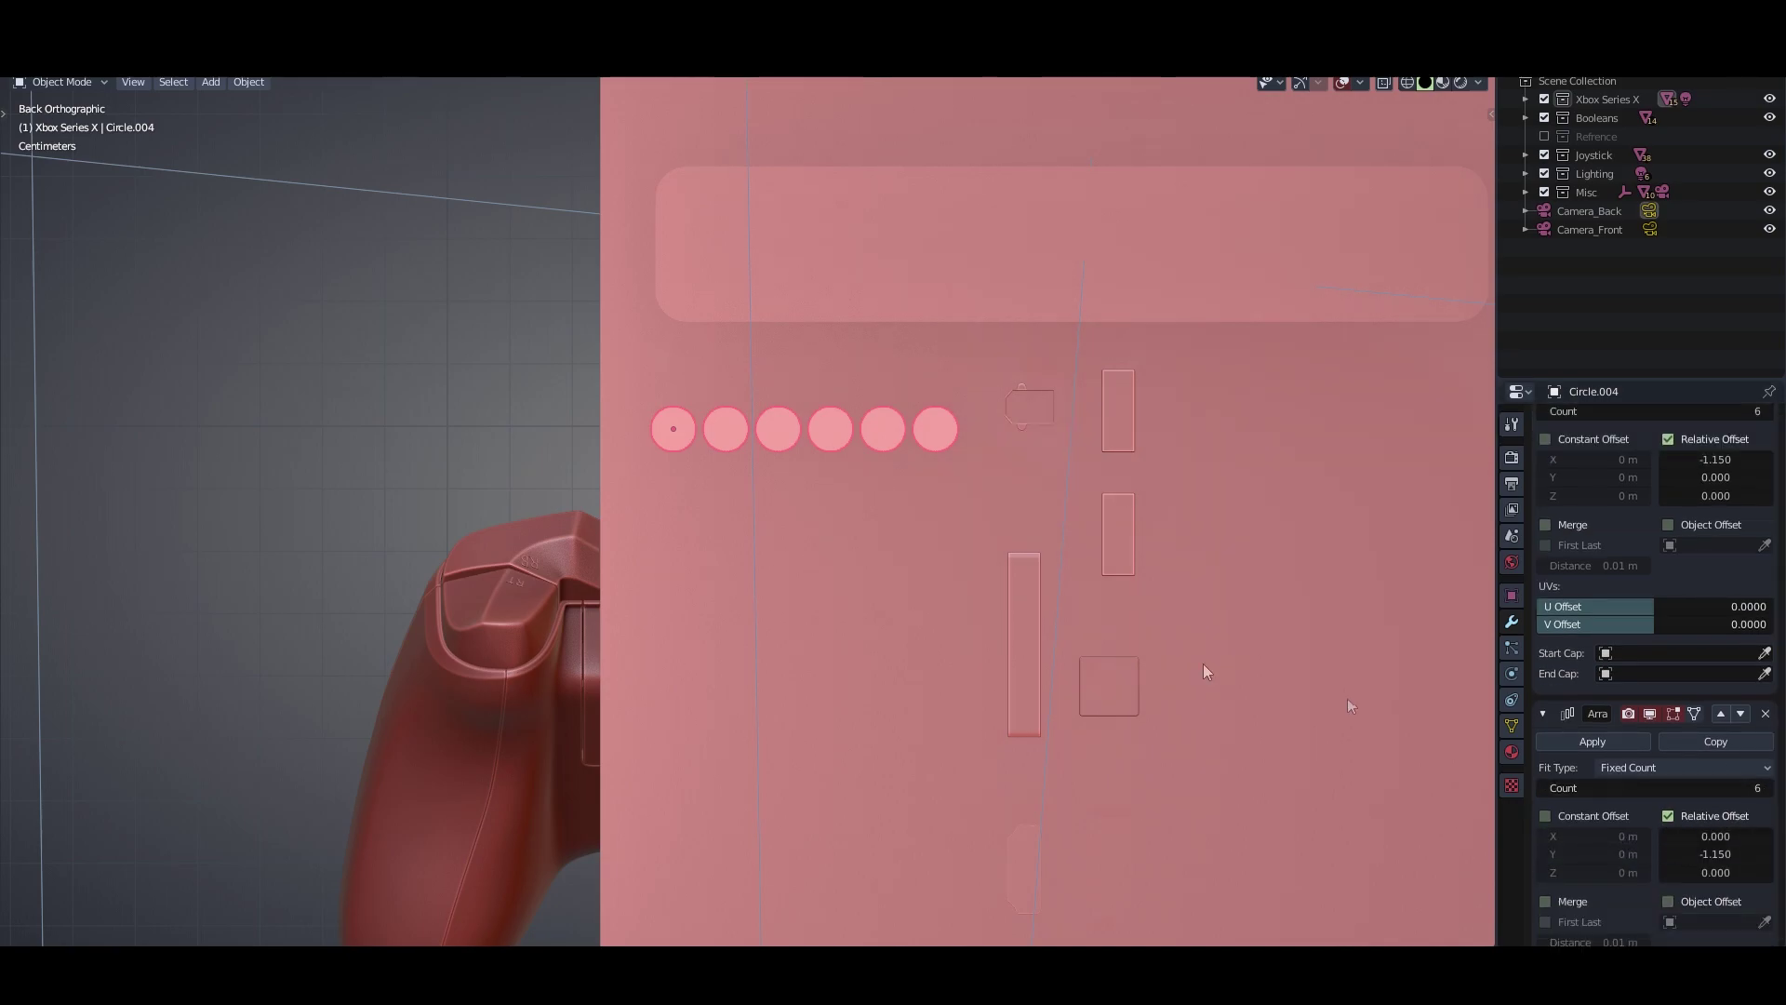
pyautogui.moveTo(1351, 706); pyautogui.dragTo(919, 633, button='middle')
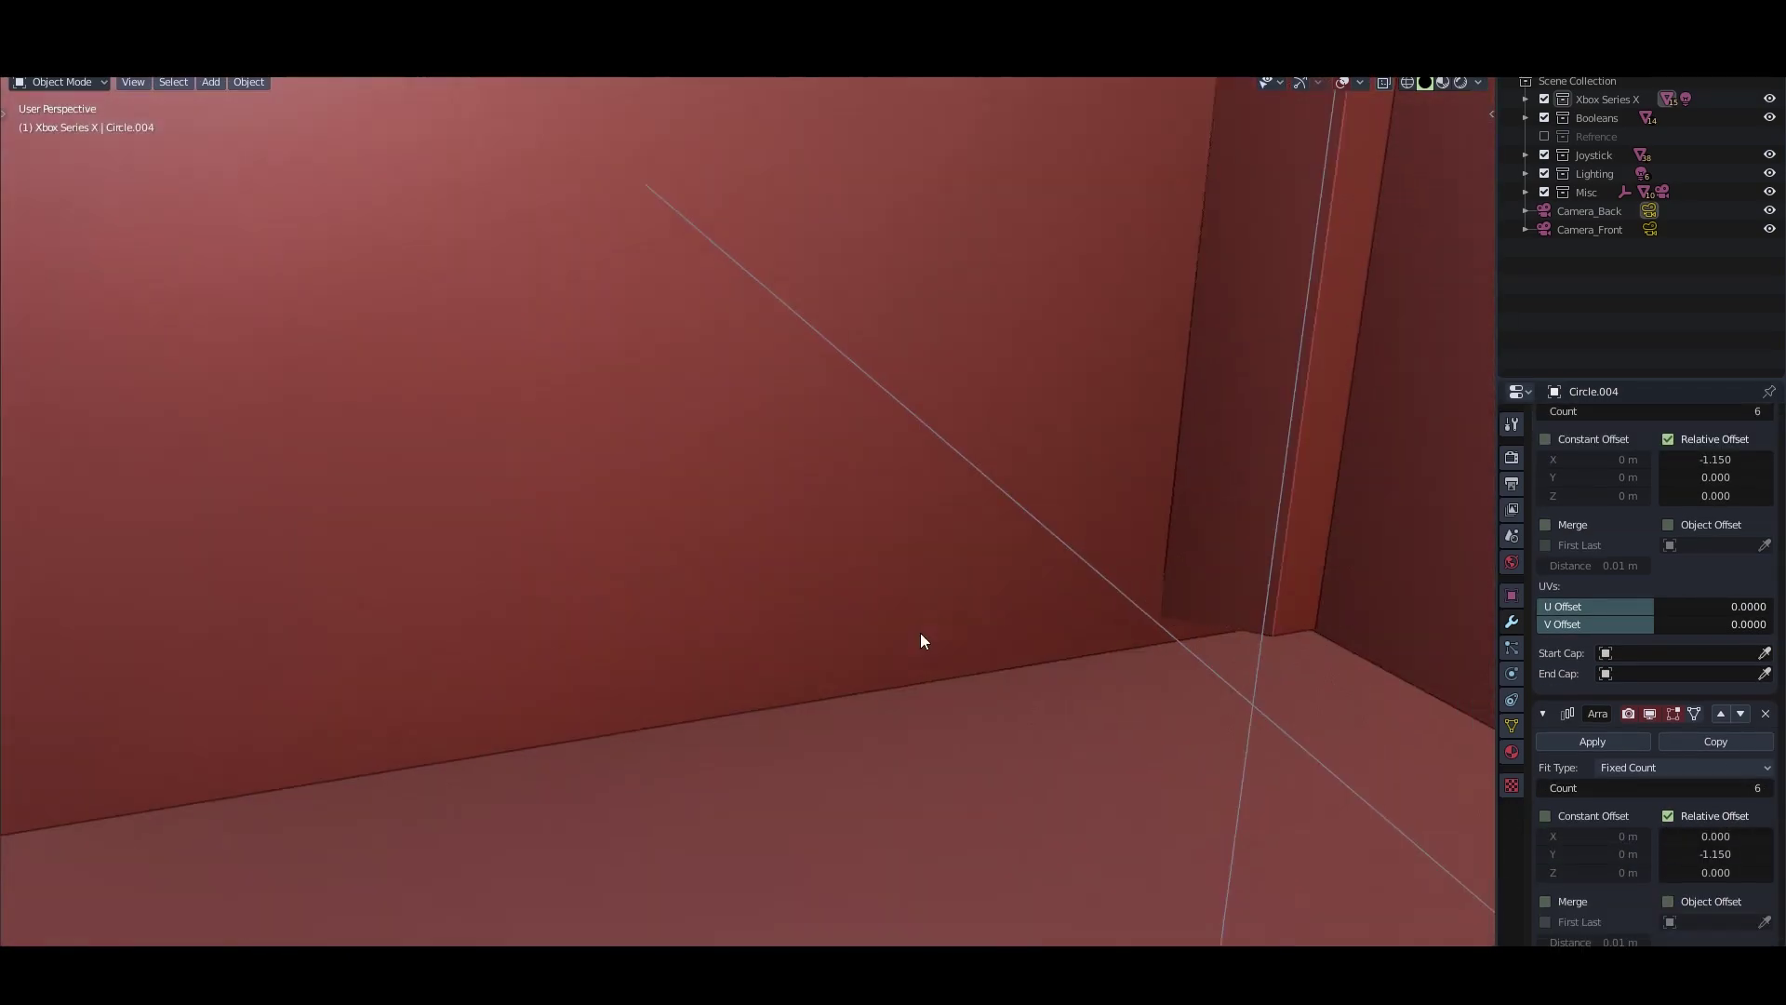
pyautogui.press('Return')
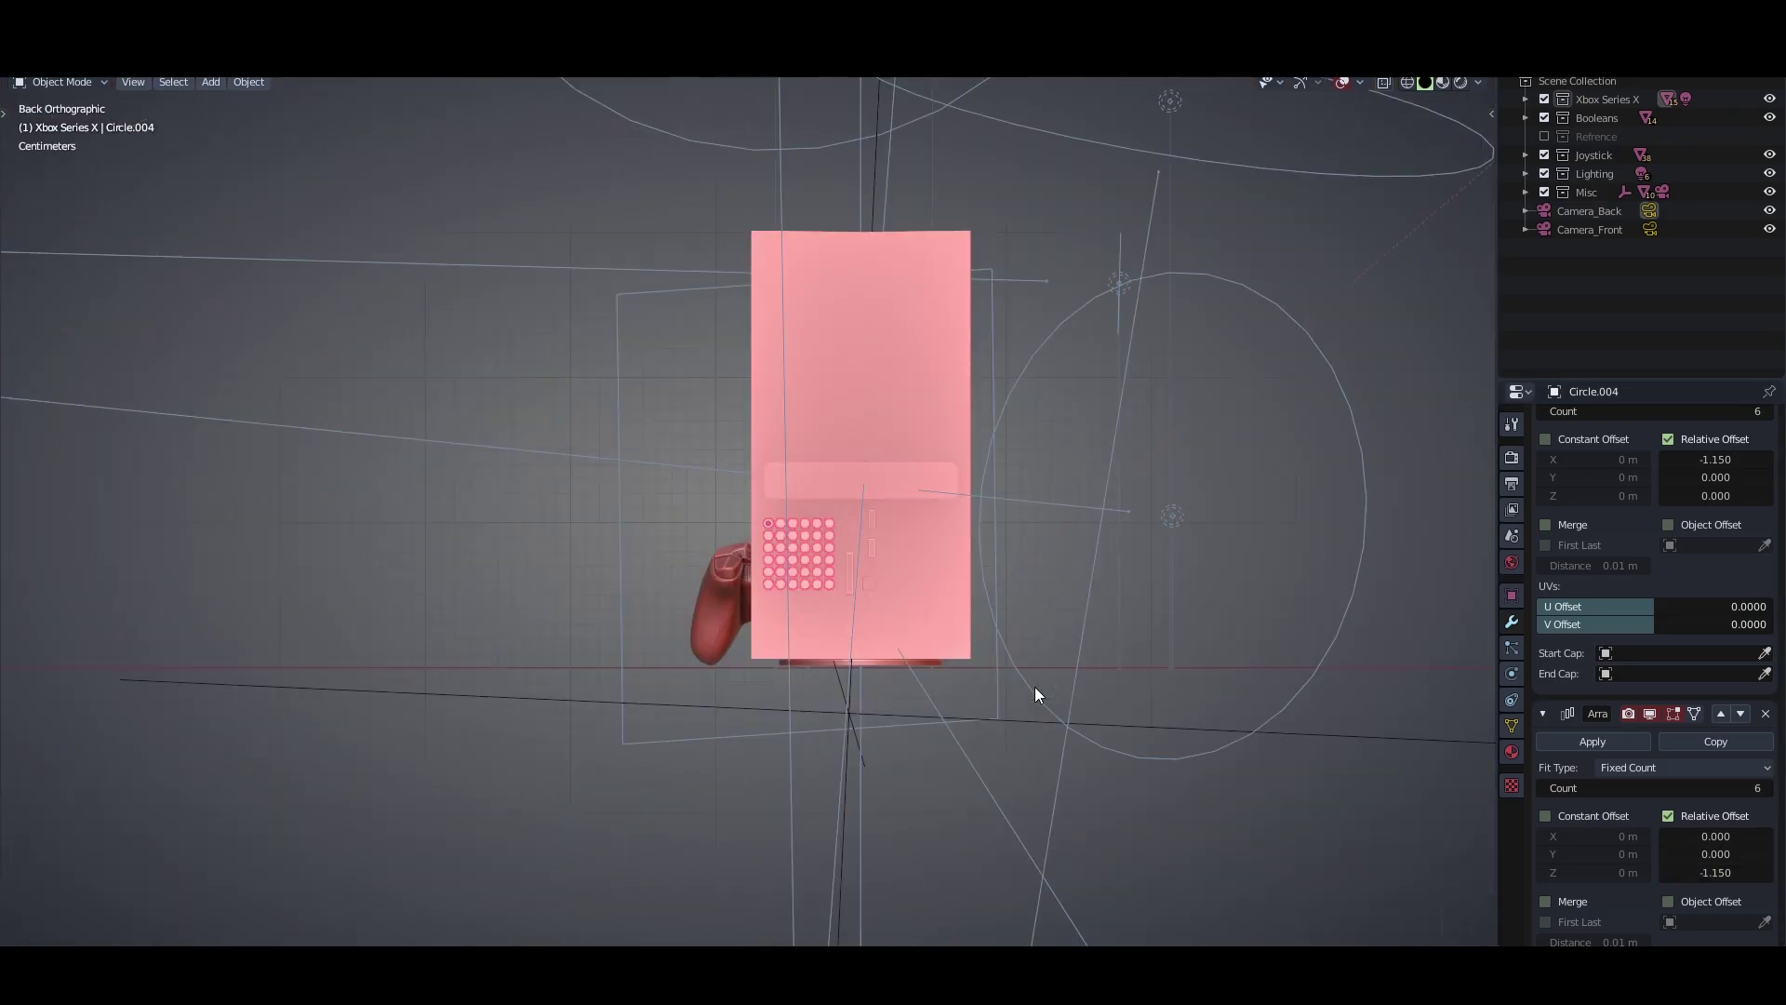
pyautogui.moveTo(1035, 686); pyautogui.dragTo(911, 497, button='middle')
pyautogui.scroll(-5, 911, 498)
# Sink the 6-by-11 cylinder grid into the back panel along Y and duplicate it
pyautogui.press('g')
pyautogui.press('y')
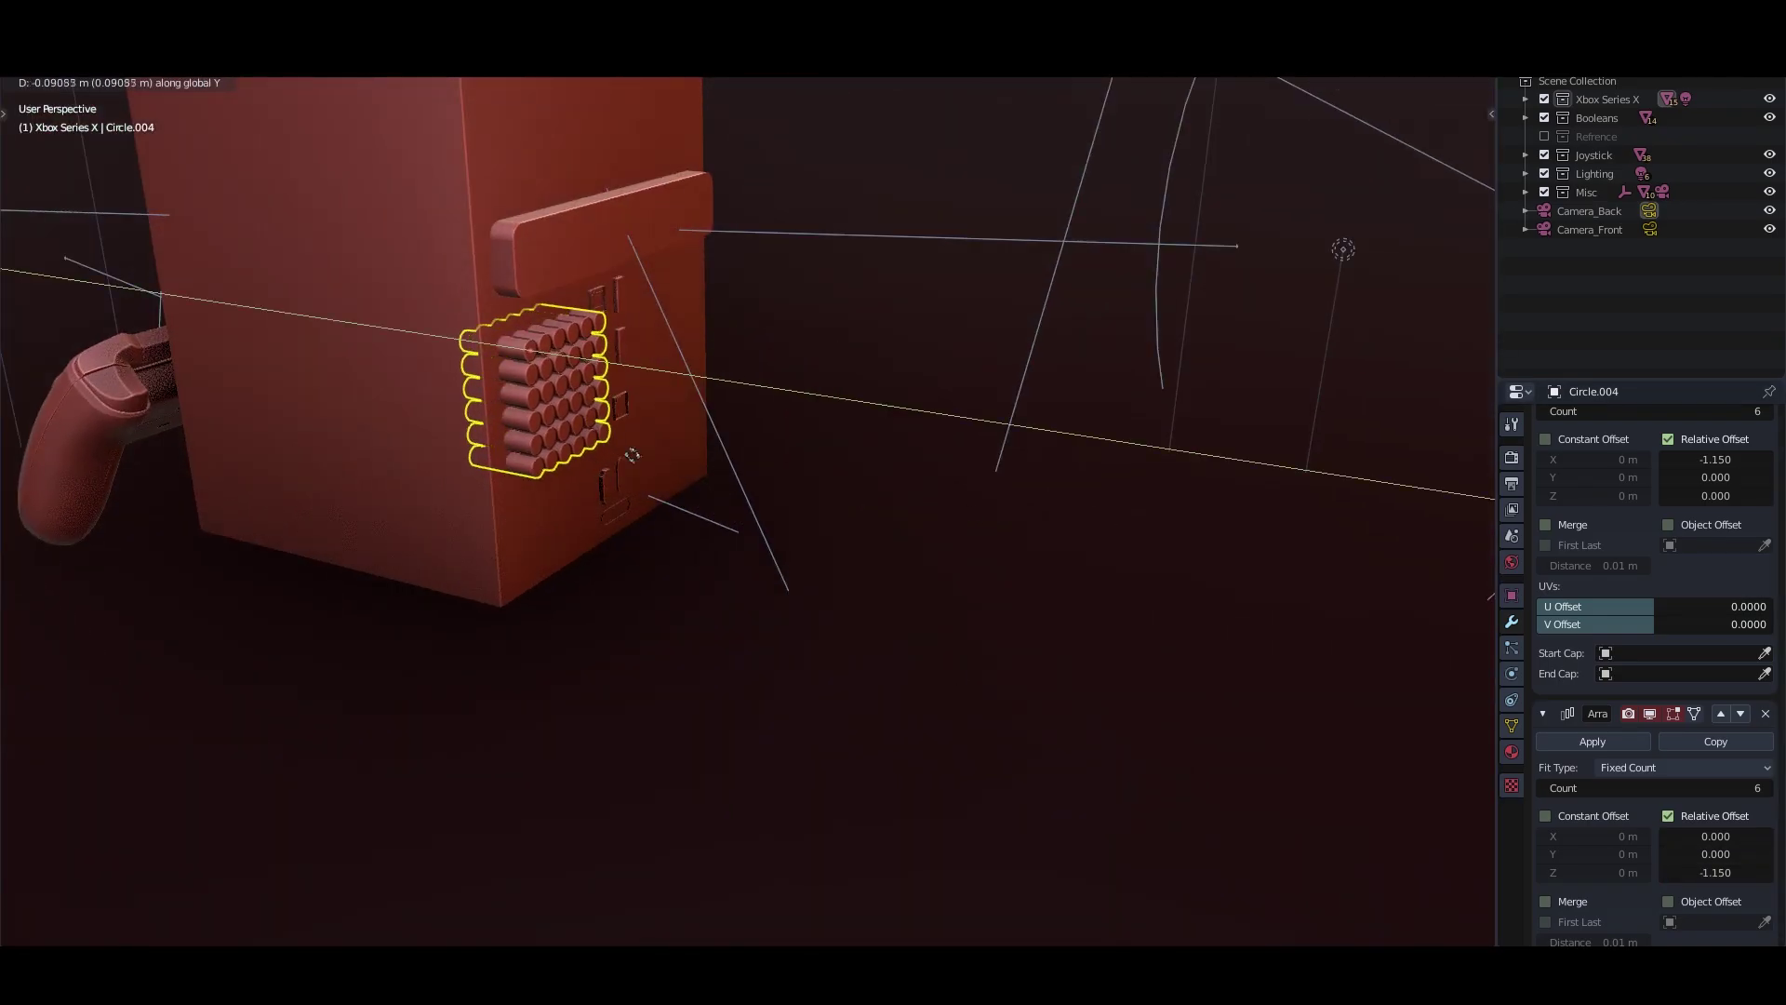
pyautogui.click(632, 455)
pyautogui.moveTo(930, 651)
pyautogui.mouseDown(button='middle')
pyautogui.moveTo(895, 636)
pyautogui.moveTo(705, 650)
pyautogui.moveTo(728, 666)
pyautogui.moveTo(882, 649)
pyautogui.moveTo(918, 688)
pyautogui.mouseUp(button='middle')
pyautogui.hotkey('shift', 'd')
pyautogui.press('Escape')
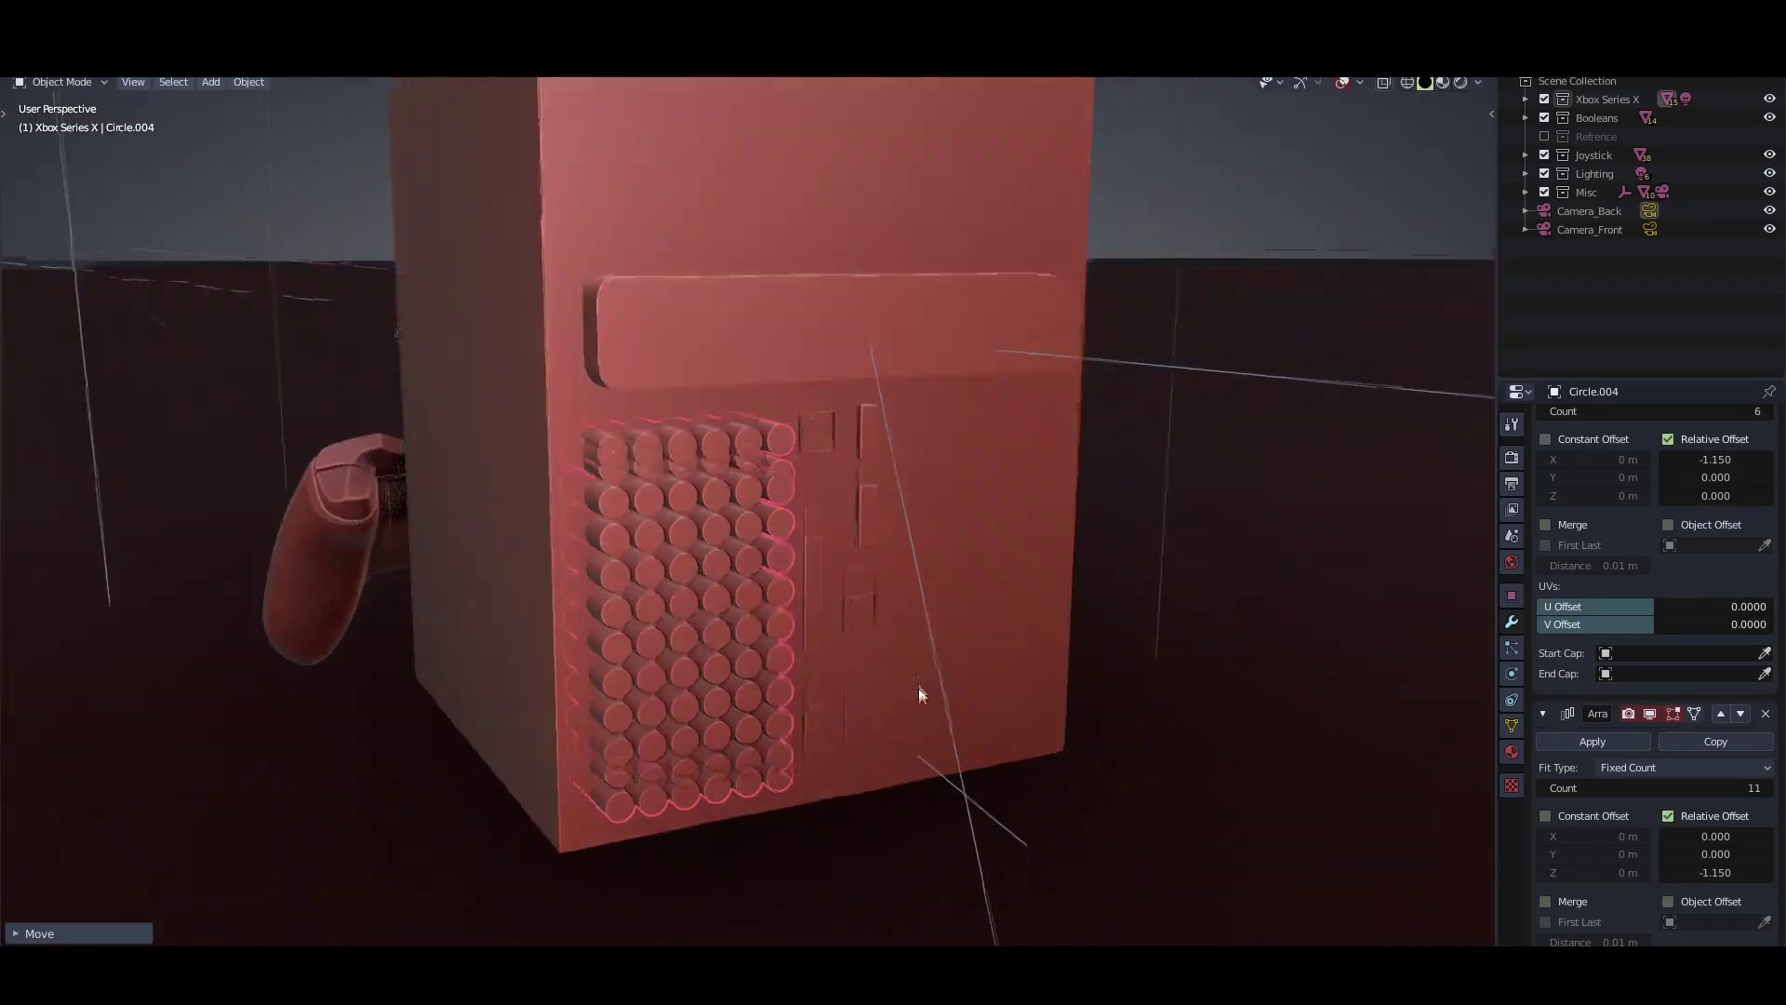
# Move the duplicated cylinder grid along X to the right side of the back panel
pyautogui.press('g')
pyautogui.press('x')
pyautogui.press('Escape')
pyautogui.moveTo(1288, 626)
pyautogui.mouseDown(button='middle')
pyautogui.moveTo(1172, 619)
pyautogui.moveTo(655, 290)
pyautogui.mouseUp(button='middle')
pyautogui.press('g')
pyautogui.press('x')
pyautogui.click(1151, 627)
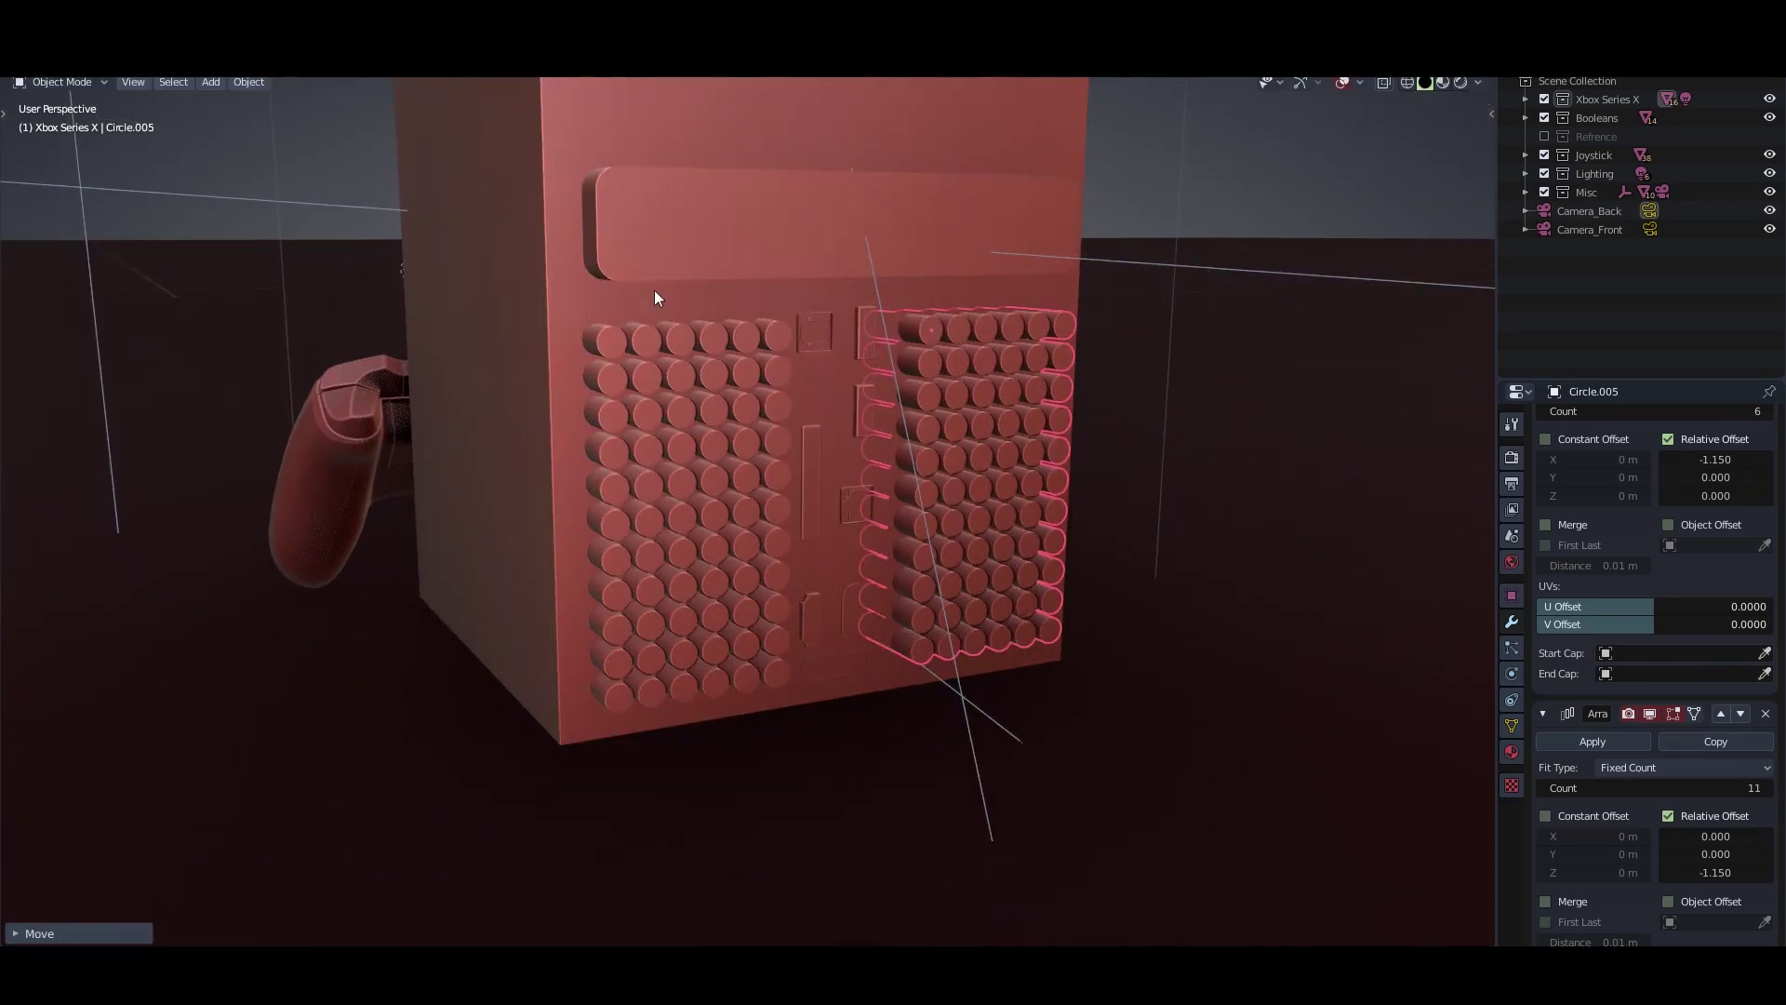
# Set Circle.004 and Circle.005 as cutters in the Cube's two empty Boolean modifiers
pyautogui.click(655, 290)
pyautogui.scroll(-5, 1698, 711)
pyautogui.scroll(-1, 1697, 711)
pyautogui.click(1765, 754)
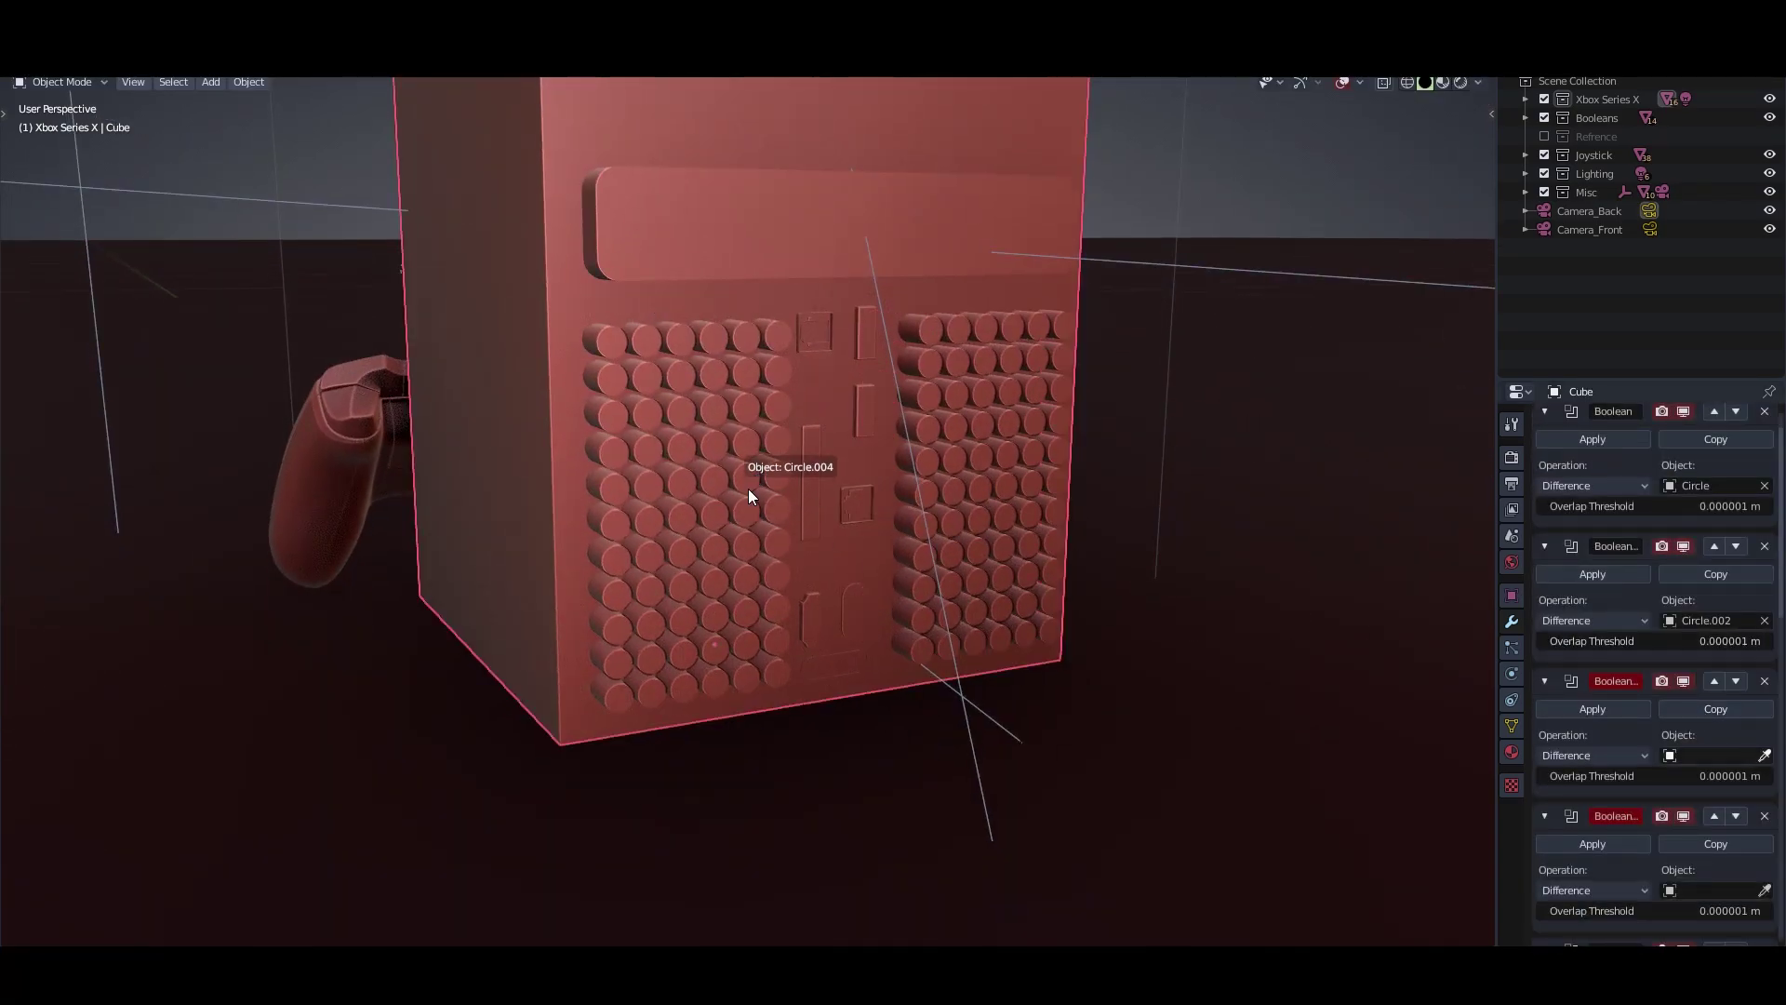
pyautogui.click(747, 488)
pyautogui.click(1064, 475)
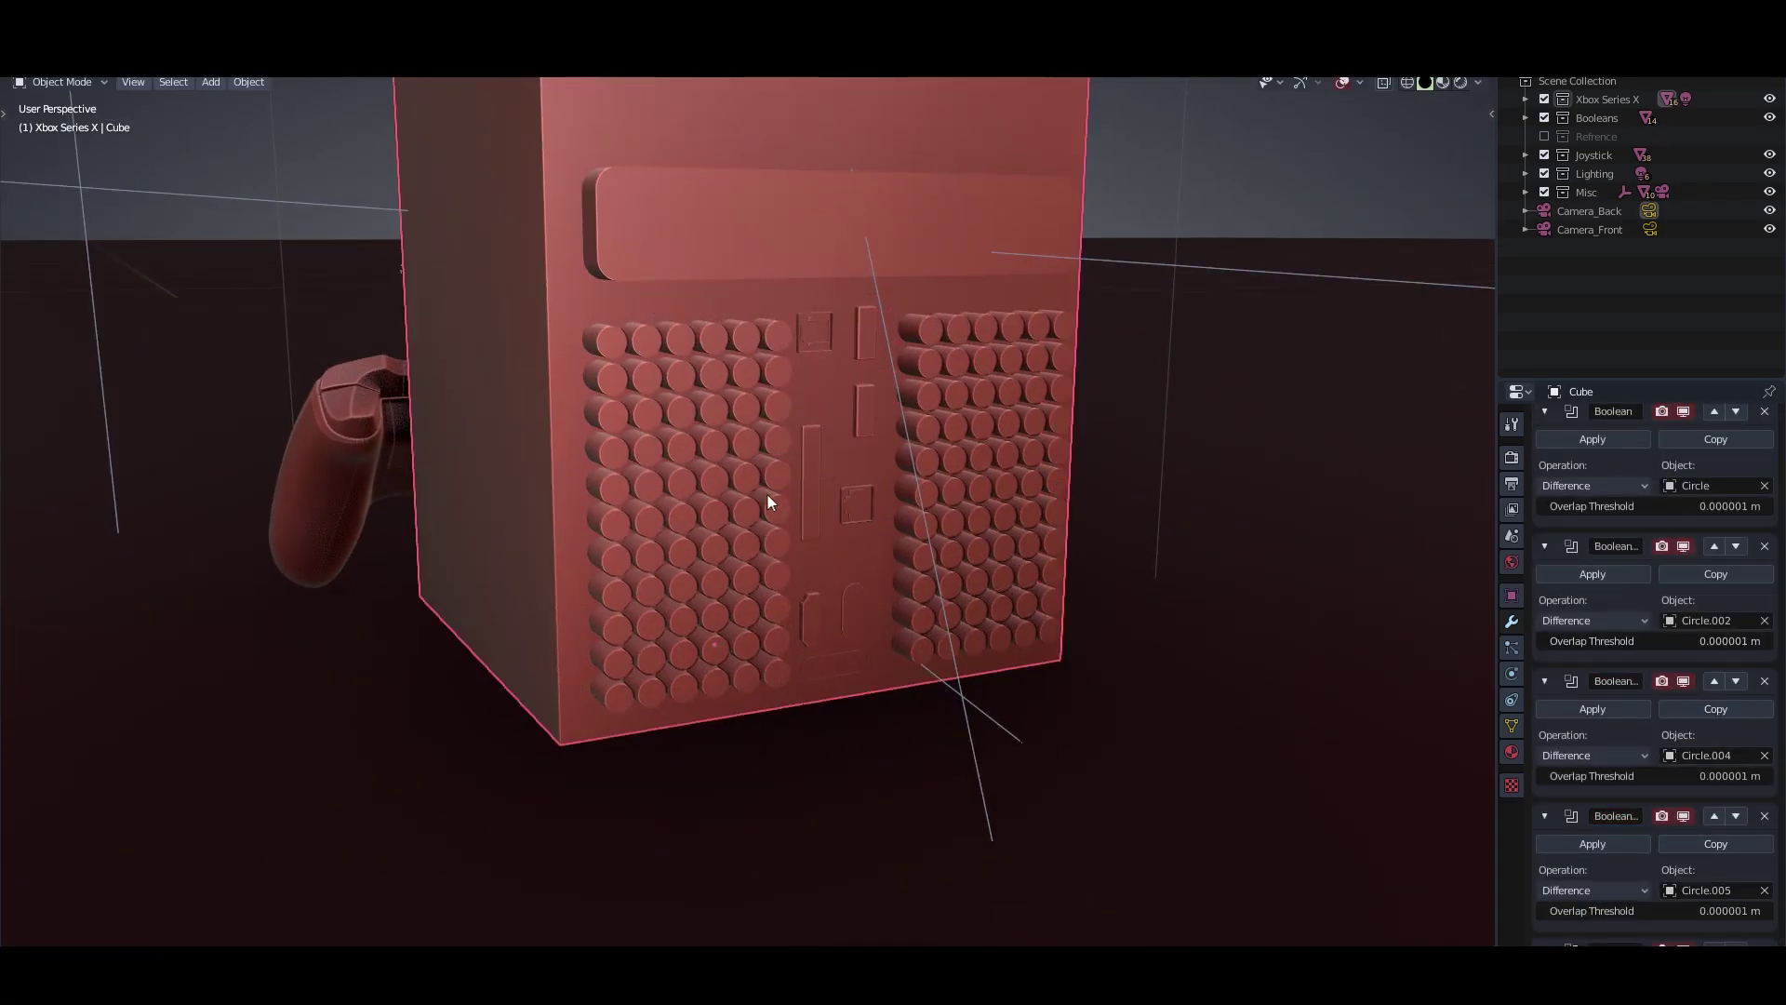
pyautogui.click(768, 495)
# Hide the cutter cylinders to reveal the round vent holes in the back panel
pyautogui.moveTo(774, 521)
pyautogui.mouseDown(button='middle')
pyautogui.moveTo(836, 499)
pyautogui.moveTo(783, 571)
pyautogui.mouseUp(button='middle')
pyautogui.press('h')
pyautogui.click(761, 465)
pyautogui.click(785, 558)
pyautogui.scroll(5, 891, 473)
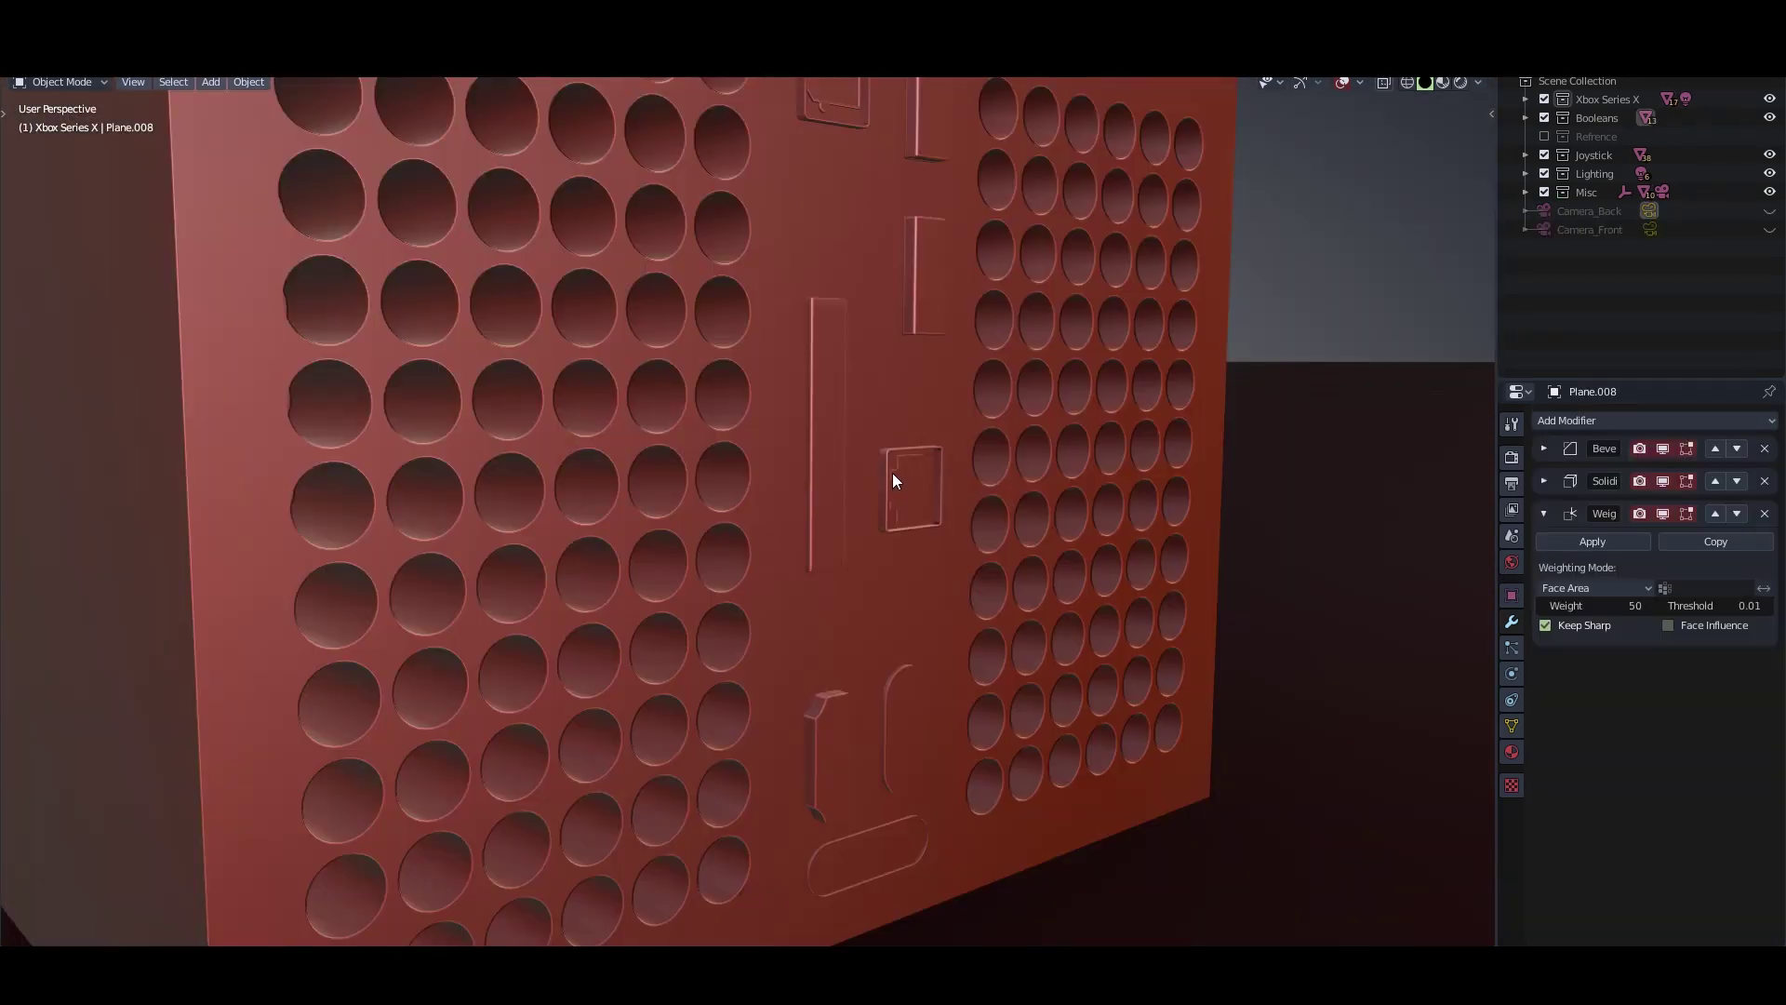
pyautogui.moveTo(892, 473)
pyautogui.mouseDown(button='middle')
pyautogui.moveTo(892, 492)
pyautogui.moveTo(997, 260)
pyautogui.moveTo(953, 476)
pyautogui.mouseUp(button='middle')
pyautogui.scroll(2, 840, 467)
pyautogui.scroll(-2, 841, 474)
pyautogui.click(997, 260)
pyautogui.scroll(4, 970, 423)
pyautogui.scroll(-3, 971, 424)
pyautogui.scroll(-2, 980, 415)
pyautogui.click(919, 258)
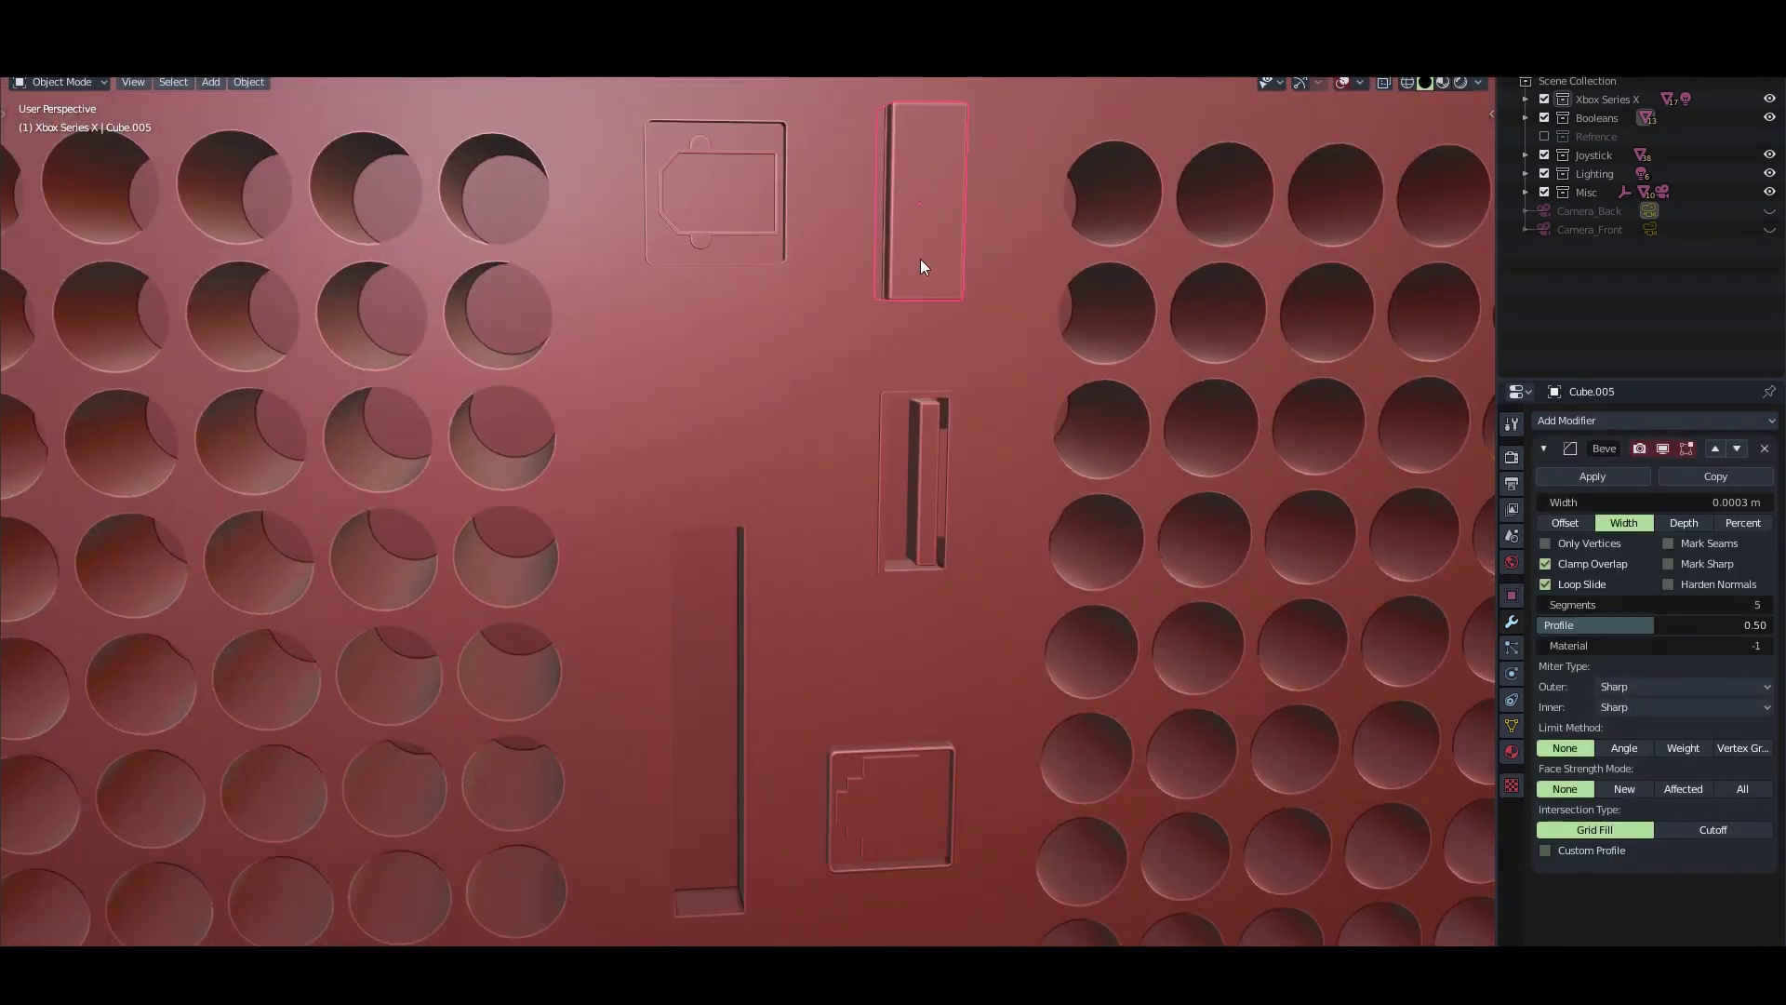
pyautogui.moveTo(919, 259)
pyautogui.mouseDown(button='middle')
pyautogui.moveTo(934, 281)
pyautogui.moveTo(910, 298)
pyautogui.mouseUp(button='middle')
pyautogui.scroll(-4, 709, 325)
pyautogui.click(721, 328)
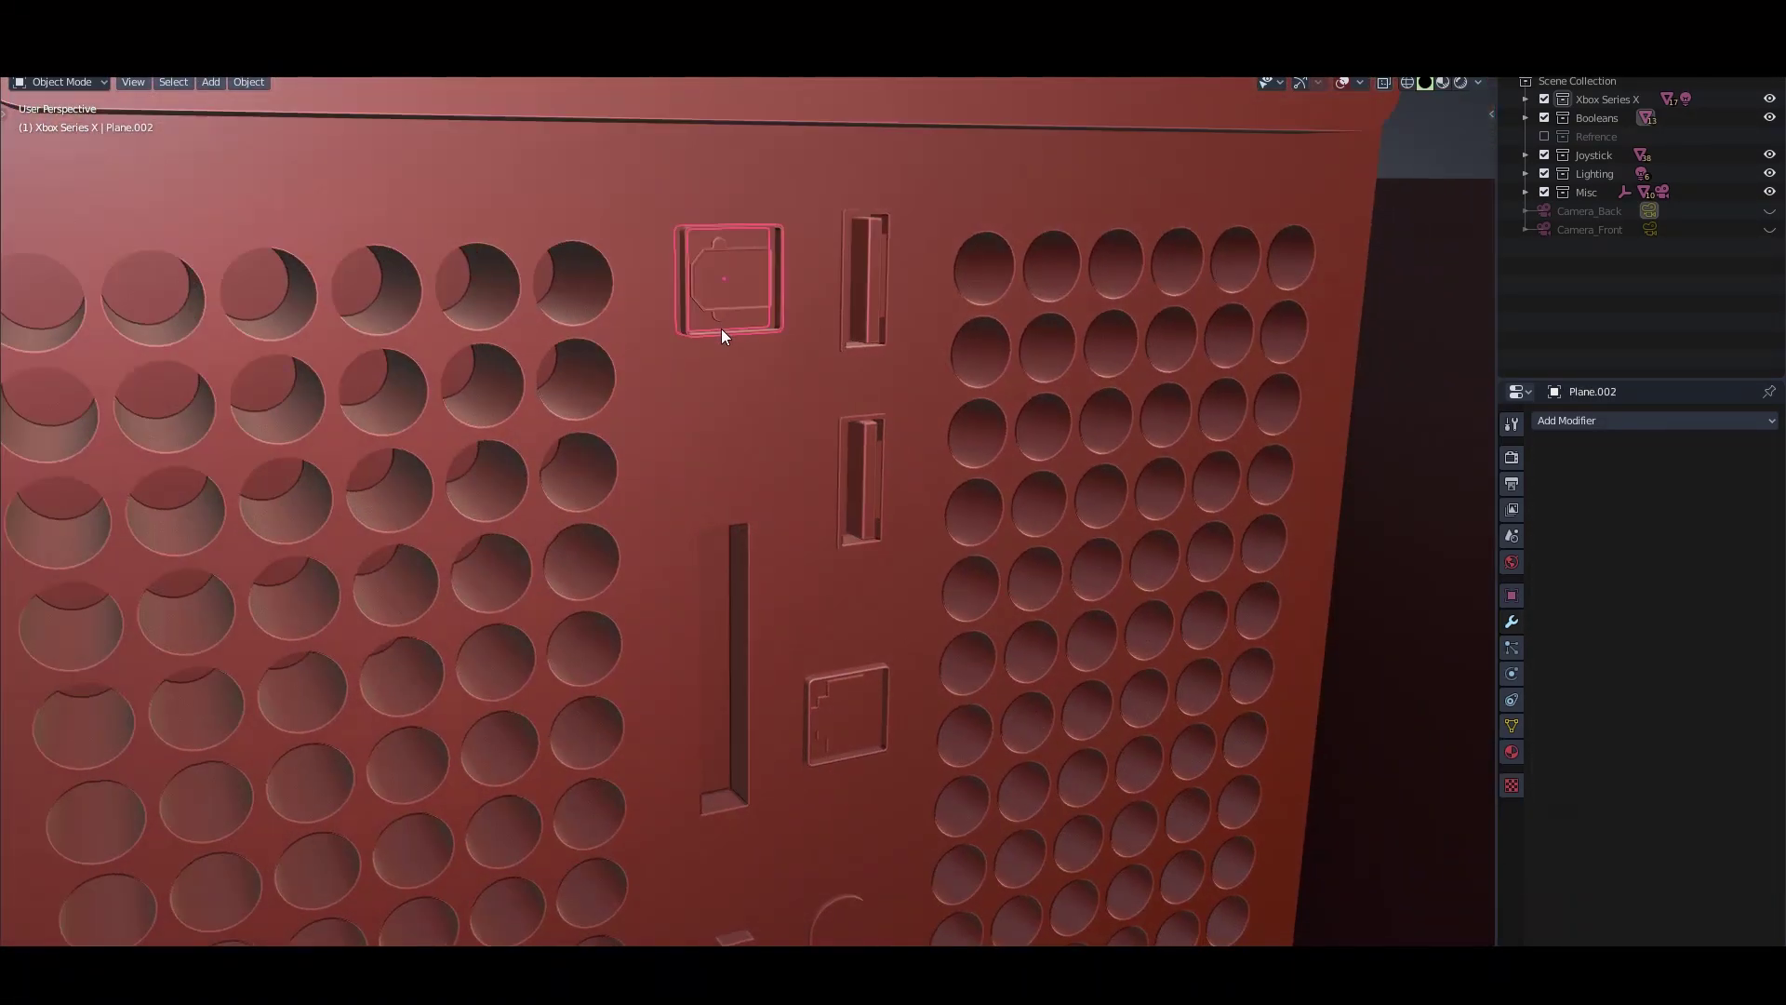
pyautogui.scroll(5, 728, 273)
pyautogui.click(705, 188)
pyautogui.scroll(-3, 705, 214)
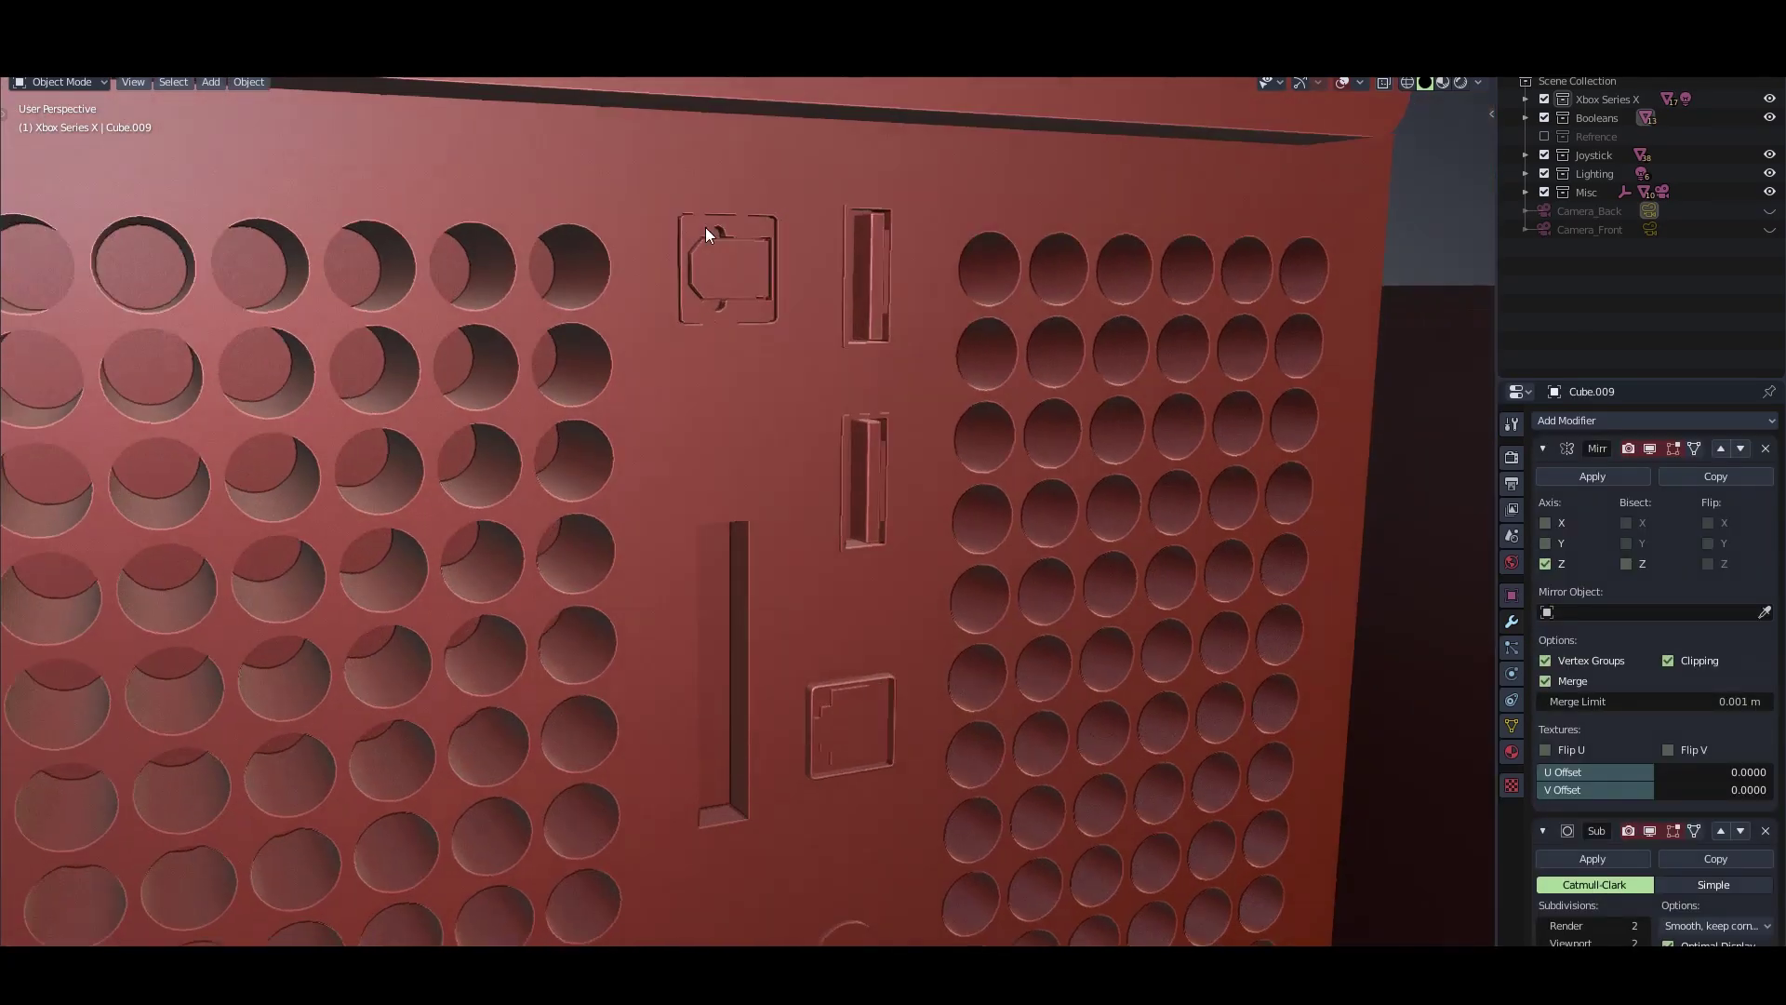
pyautogui.moveTo(705, 227); pyautogui.dragTo(692, 301, button='middle')
pyautogui.scroll(3, 839, 433)
pyautogui.click(841, 433)
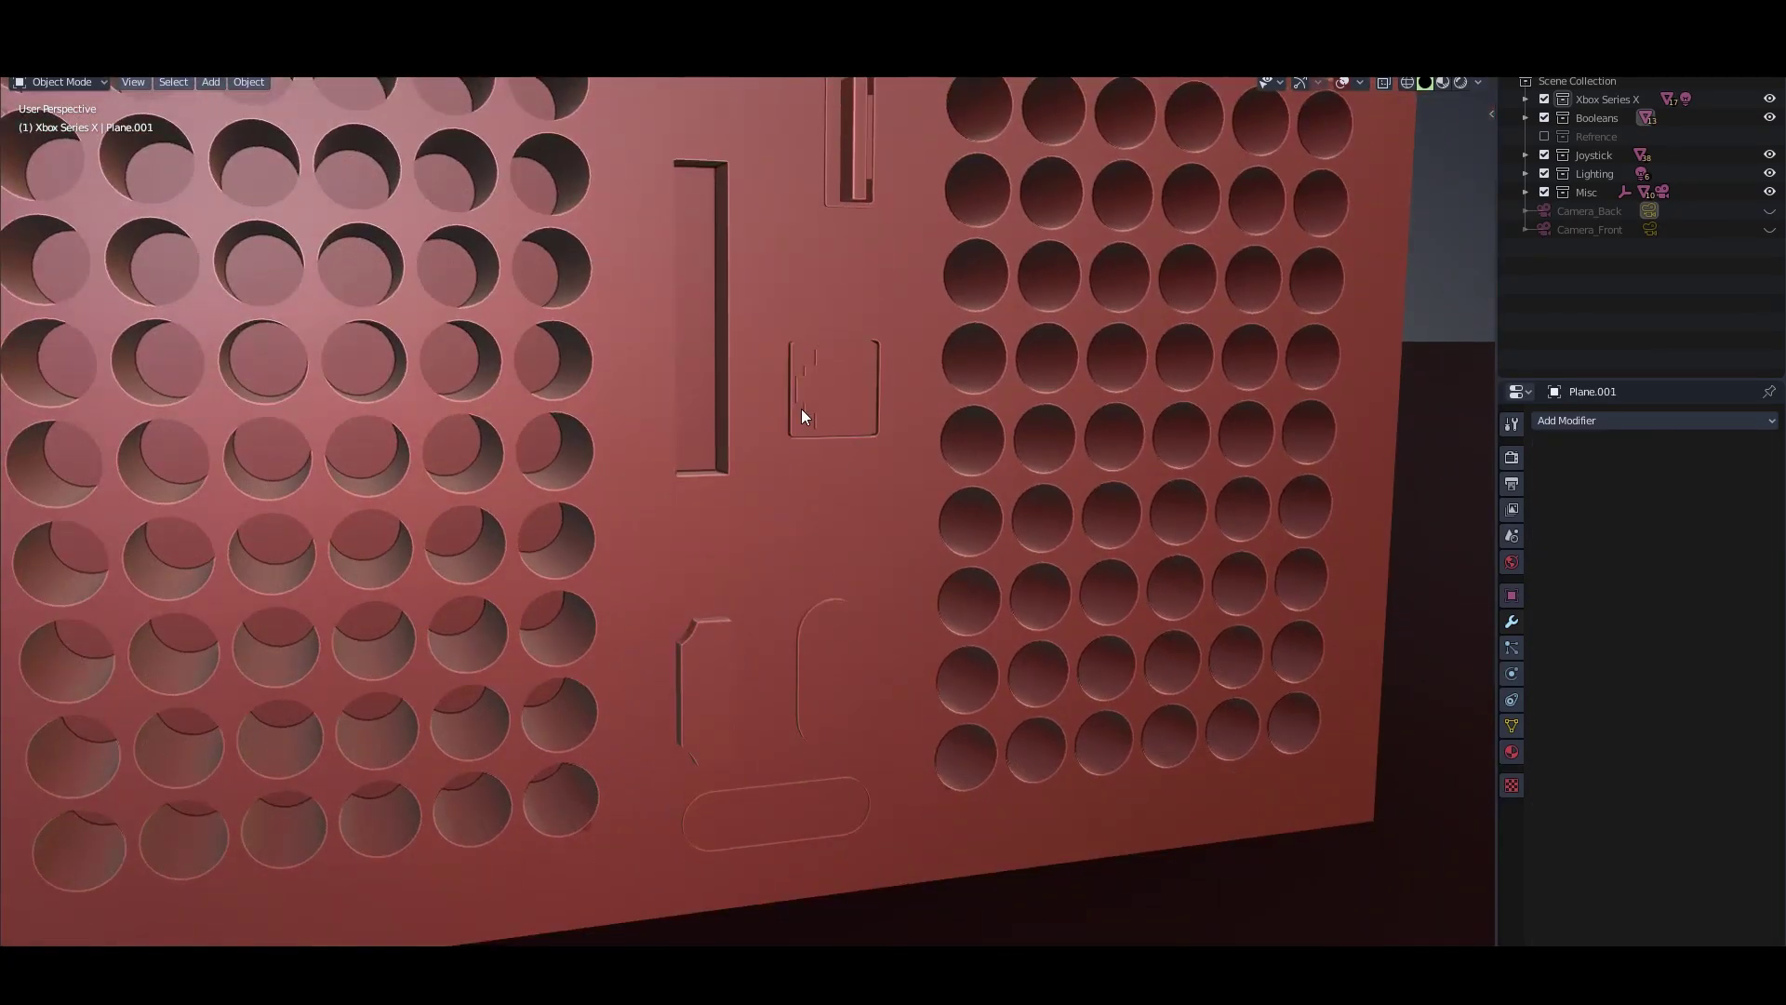
pyautogui.moveTo(800, 409)
pyautogui.mouseDown(button='middle')
pyautogui.moveTo(817, 387)
pyautogui.moveTo(869, 526)
pyautogui.mouseUp(button='middle')
pyautogui.scroll(2, 837, 370)
pyautogui.scroll(-3, 837, 370)
pyautogui.scroll(3, 869, 526)
pyautogui.click(688, 465)
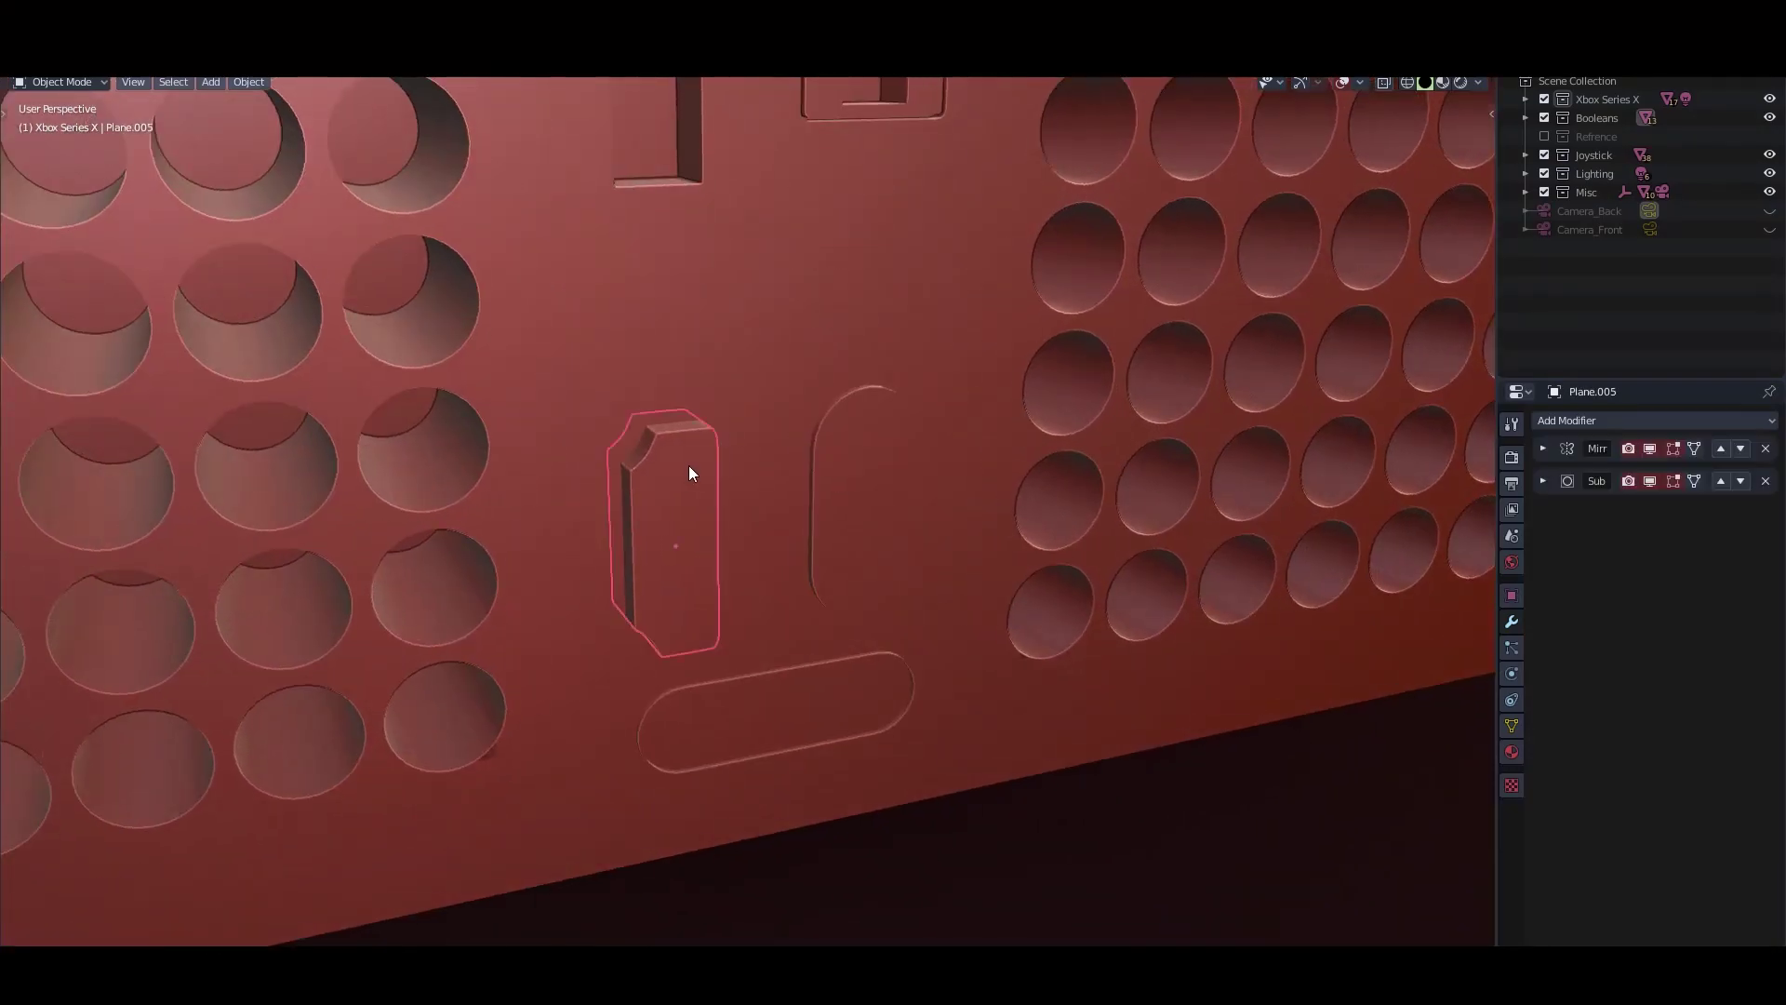
pyautogui.moveTo(689, 465); pyautogui.dragTo(654, 444, button='middle')
pyautogui.click(886, 545)
pyautogui.scroll(-3, 886, 545)
pyautogui.moveTo(832, 615)
pyautogui.mouseDown(button='middle')
pyautogui.moveTo(908, 754)
pyautogui.moveTo(980, 655)
pyautogui.mouseUp(button='middle')
pyautogui.scroll(3, 980, 654)
pyautogui.click(941, 588)
pyautogui.moveTo(942, 591); pyautogui.dragTo(796, 582, button='middle')
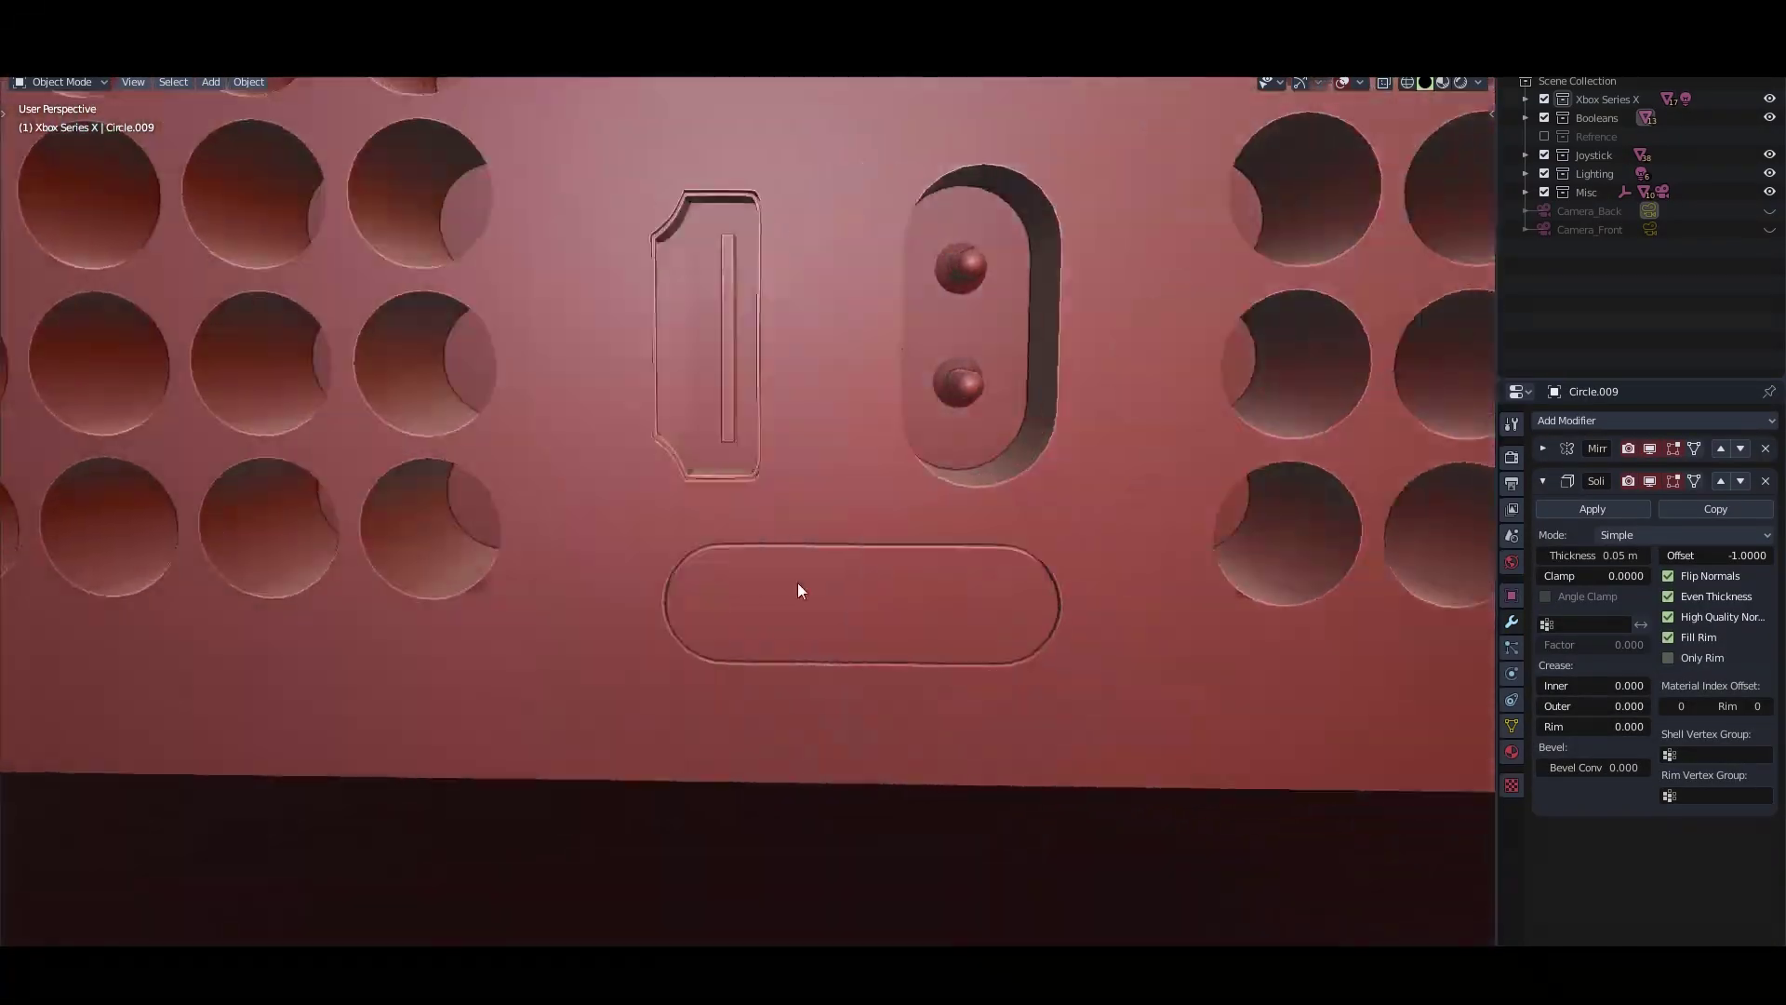
pyautogui.scroll(-3, 765, 398)
pyautogui.scroll(-2, 726, 396)
pyautogui.scroll(-3, 728, 398)
pyautogui.moveTo(769, 394); pyautogui.dragTo(909, 279, button='middle')
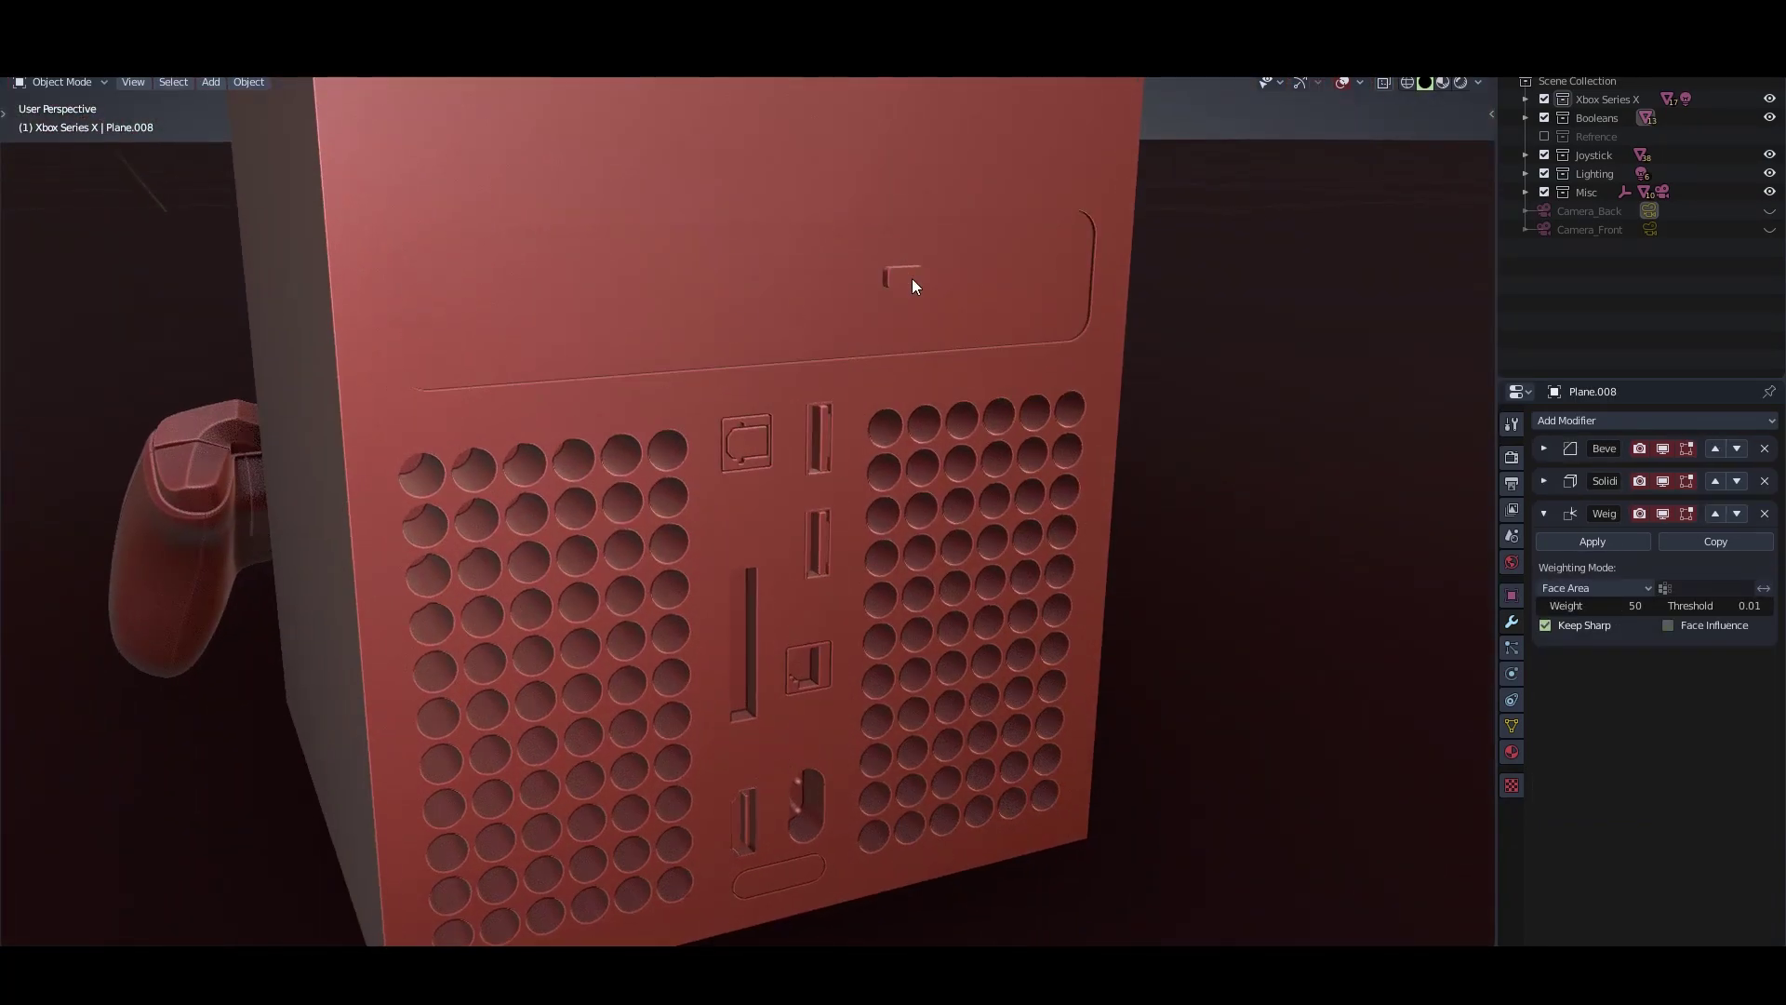
pyautogui.click(908, 279)
pyautogui.scroll(2, 884, 439)
pyautogui.scroll(2, 805, 428)
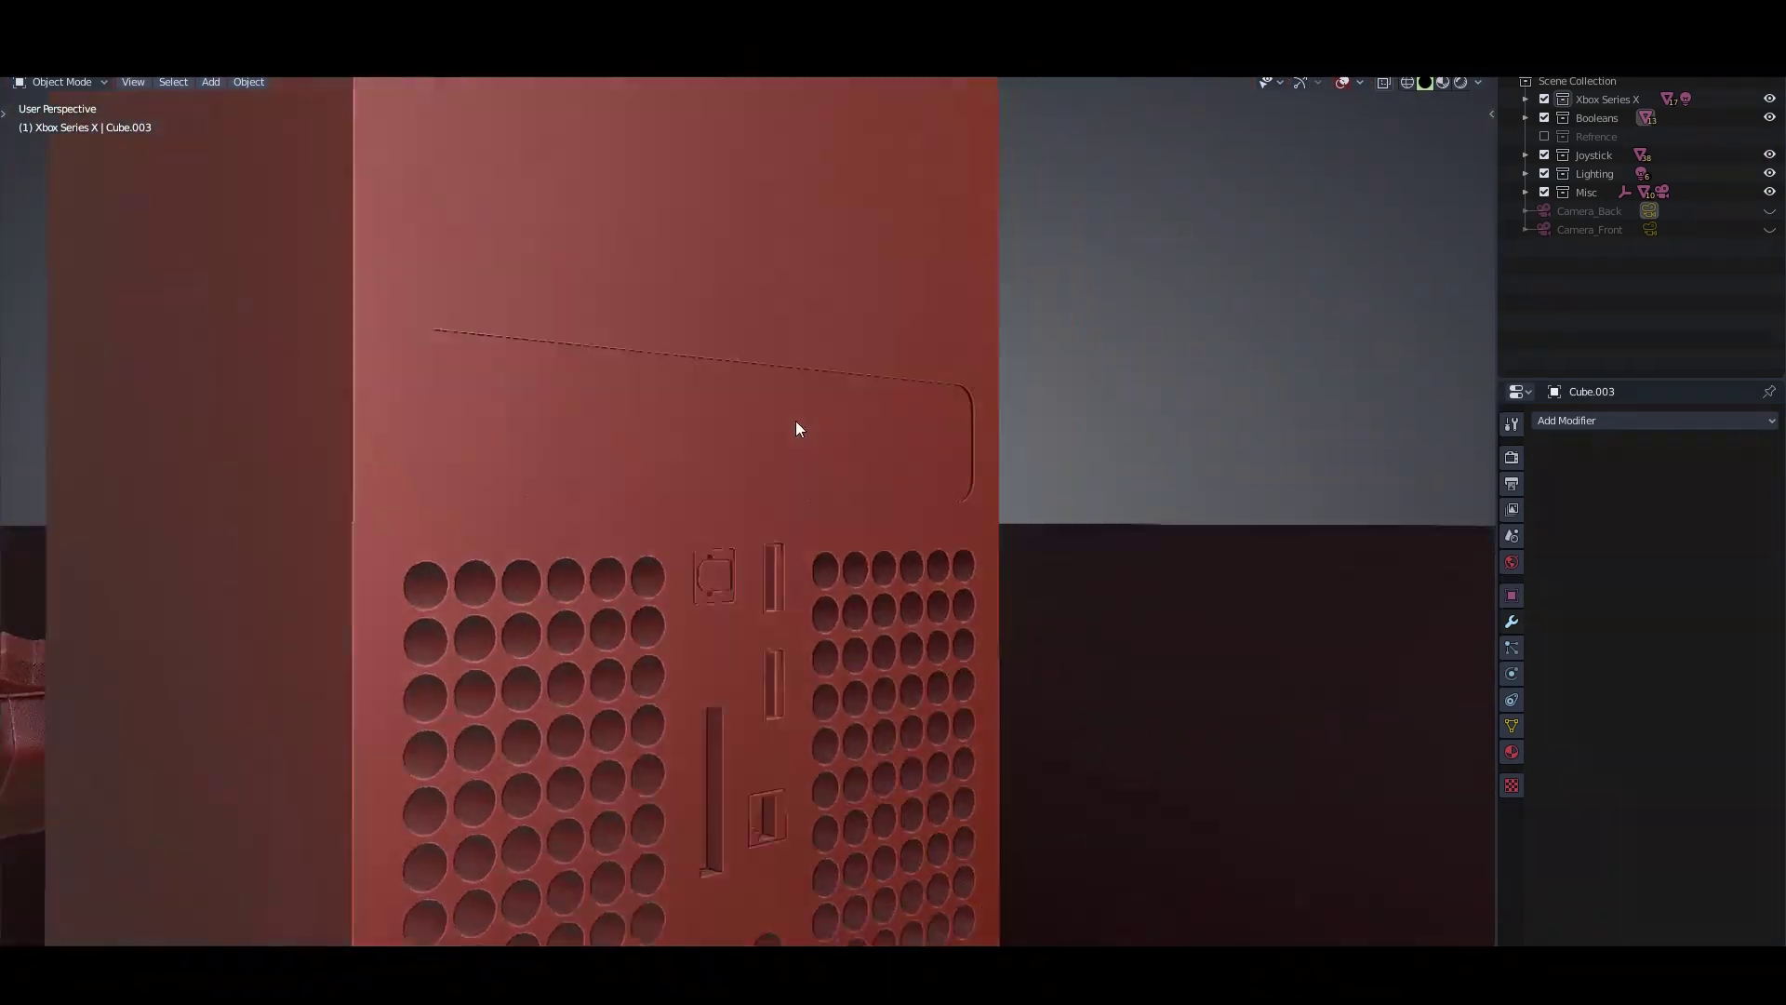